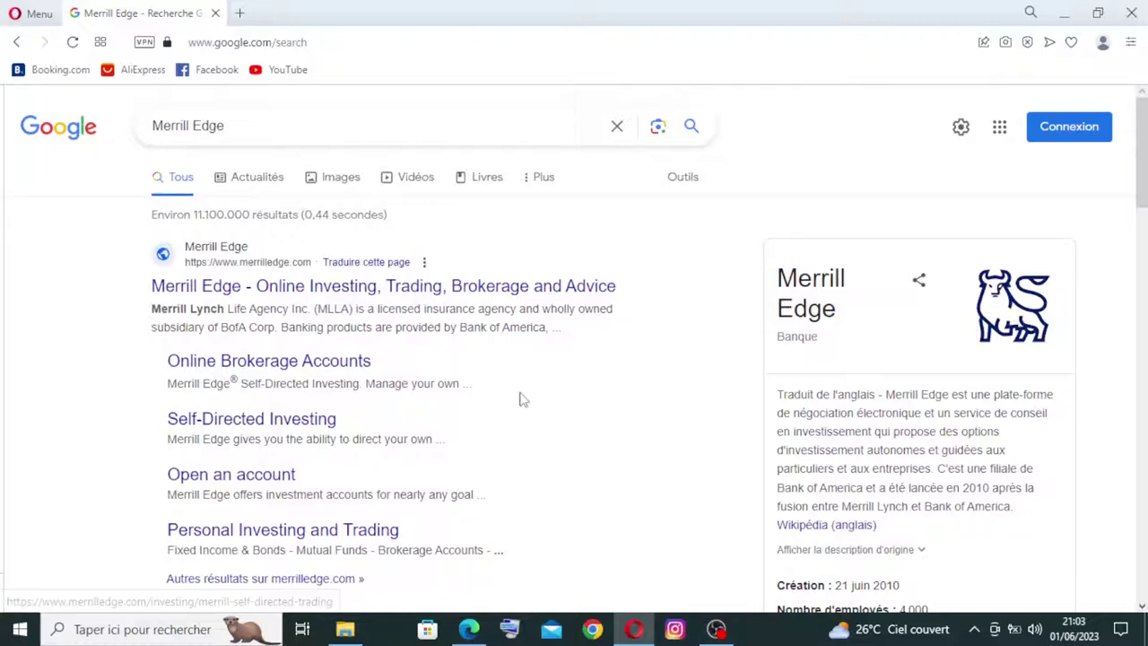
Open the 'Merrill Edge - Online Investing' result from the search results
{"action": "scroll", "coordinate": [583, 349], "scroll_direction": "down", "scroll_amount": 1}
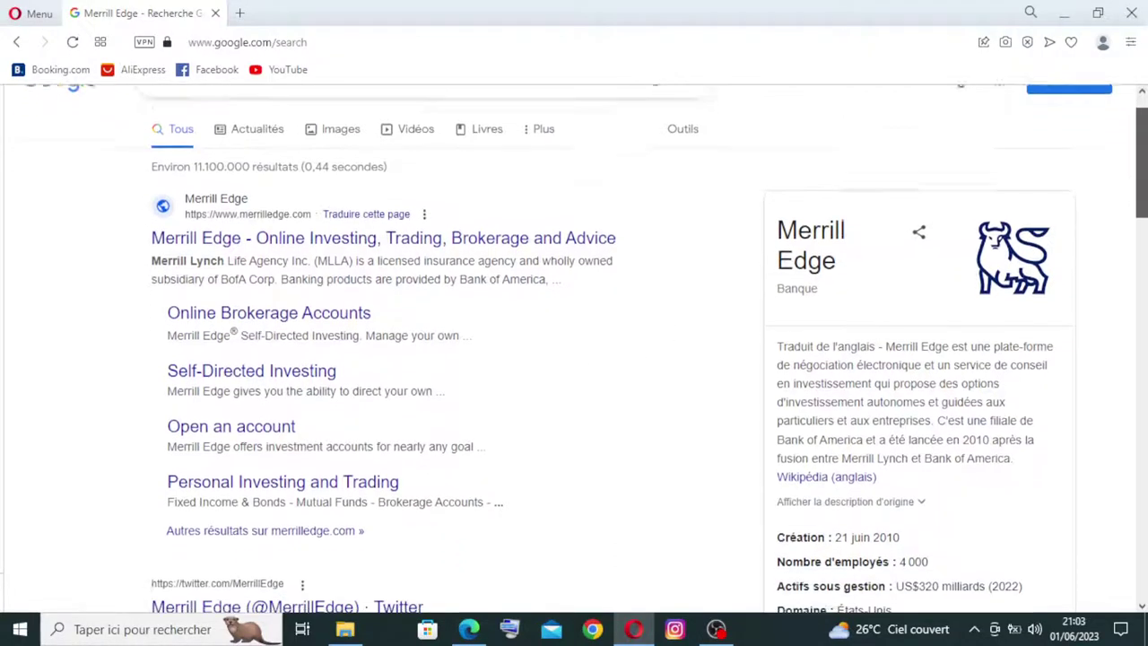
{"action": "scroll", "coordinate": [583, 349], "scroll_direction": "down", "scroll_amount": 1}
{"action": "scroll", "coordinate": [583, 350], "scroll_direction": "down", "scroll_amount": 1}
{"action": "scroll", "coordinate": [583, 350], "scroll_direction": "down", "scroll_amount": 1}
{"action": "scroll", "coordinate": [583, 350], "scroll_direction": "down", "scroll_amount": 1}
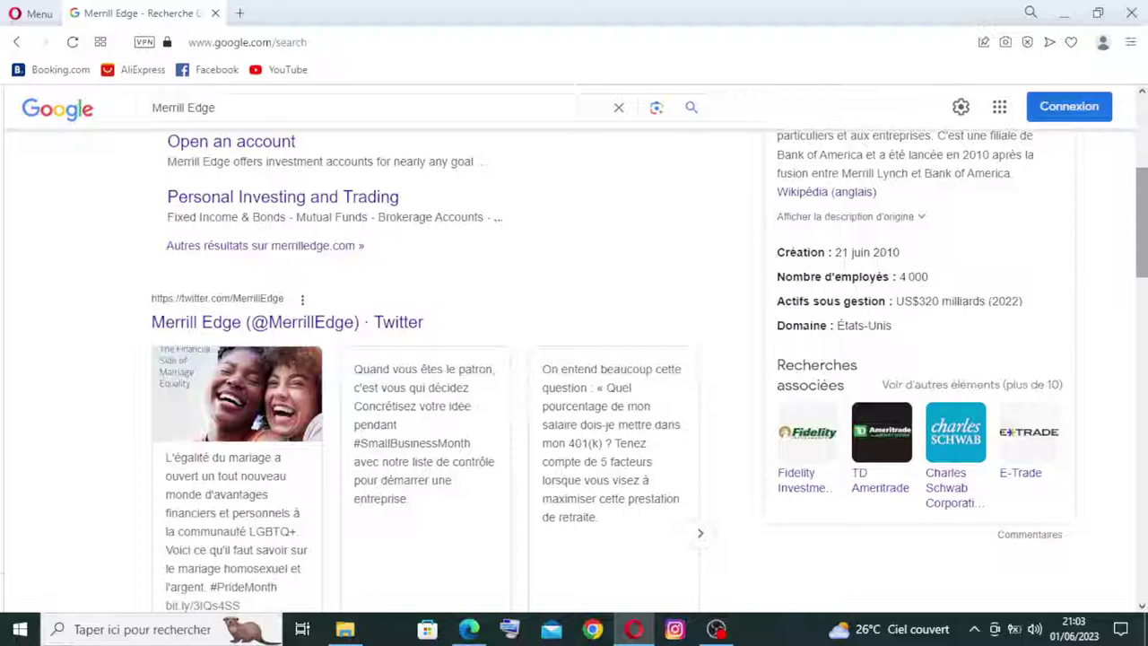
{"action": "scroll", "coordinate": [583, 349], "scroll_direction": "down", "scroll_amount": 2}
{"action": "scroll", "coordinate": [583, 350], "scroll_direction": "down", "scroll_amount": 2}
{"action": "scroll", "coordinate": [583, 350], "scroll_direction": "down", "scroll_amount": 1}
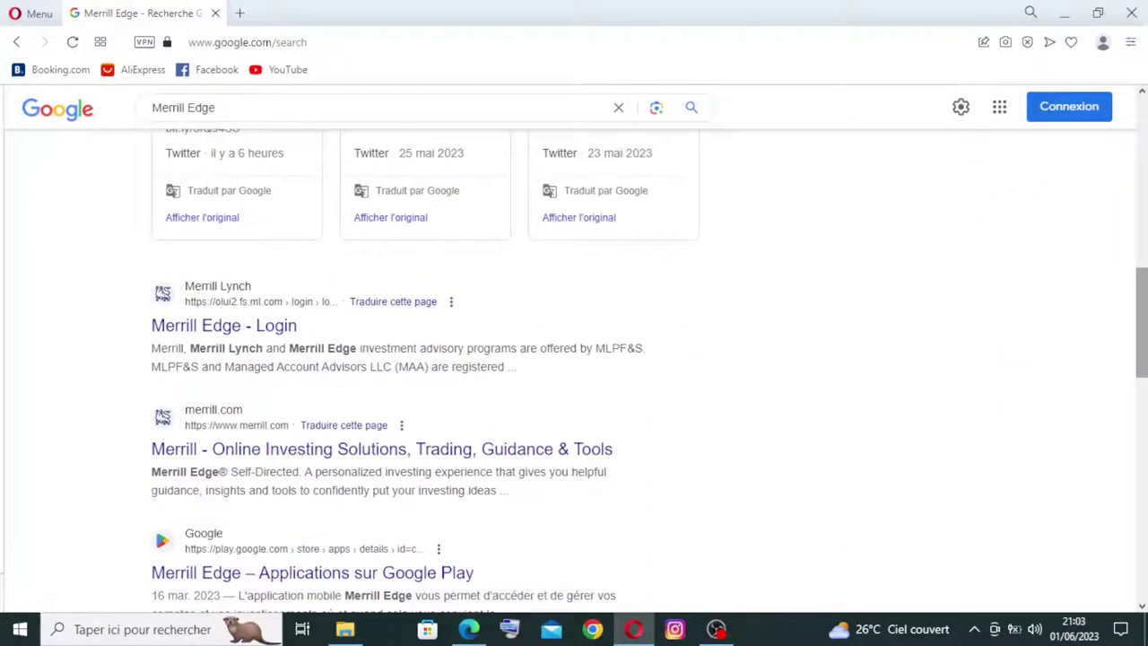
{"action": "scroll", "coordinate": [582, 350], "scroll_direction": "down", "scroll_amount": 2}
{"action": "scroll", "coordinate": [583, 350], "scroll_direction": "down", "scroll_amount": 1}
{"action": "scroll", "coordinate": [583, 349], "scroll_direction": "down", "scroll_amount": 2}
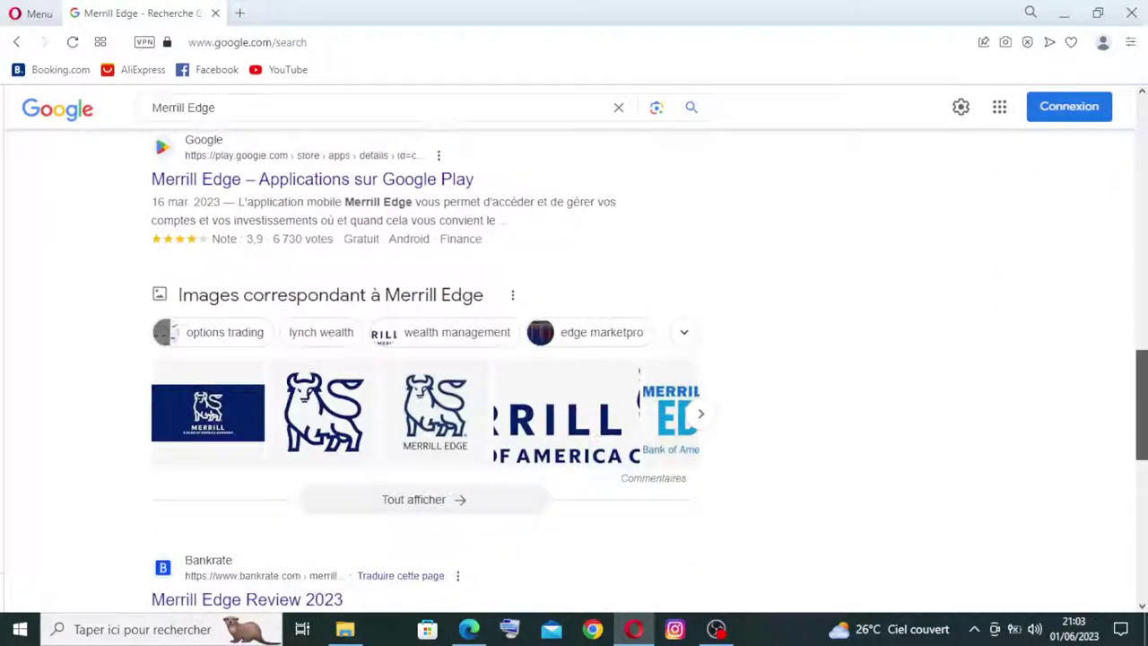
{"action": "scroll", "coordinate": [583, 350], "scroll_direction": "down", "scroll_amount": 4}
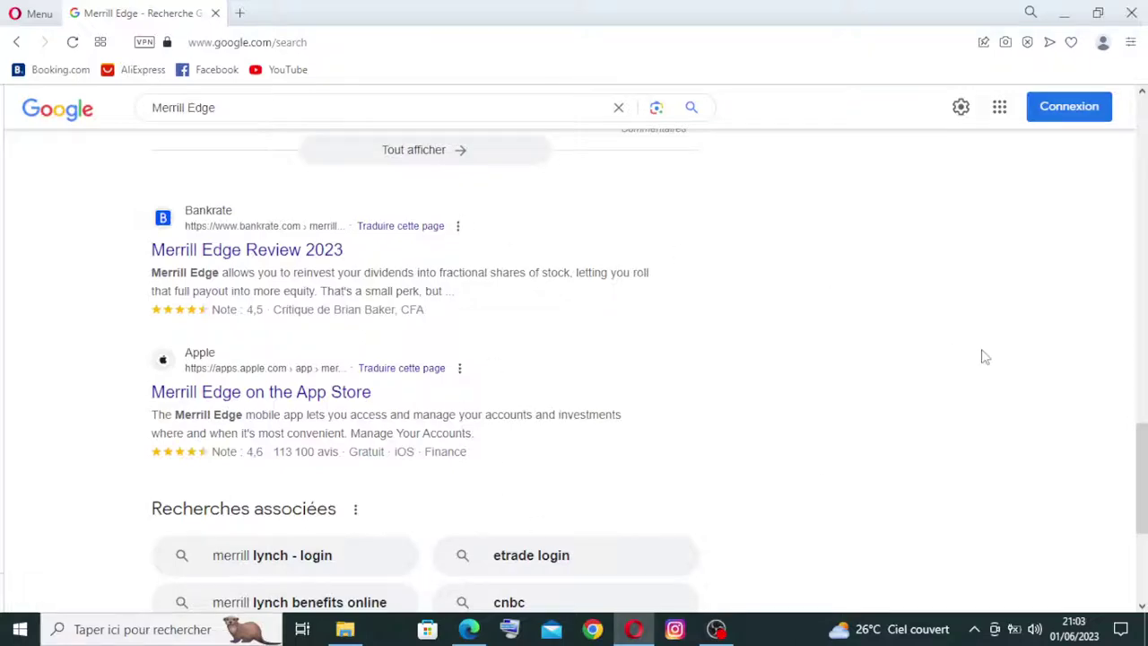
{"action": "scroll", "coordinate": [583, 358], "scroll_direction": "up", "scroll_amount": 7}
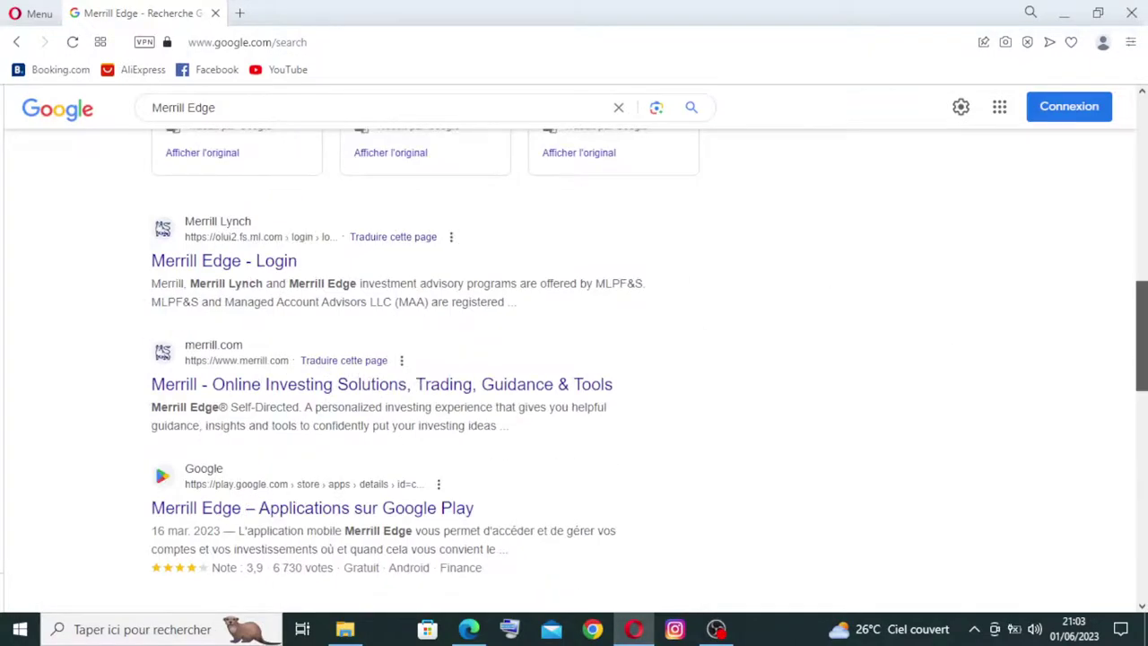
{"action": "scroll", "coordinate": [946, 180], "scroll_direction": "up", "scroll_amount": 10}
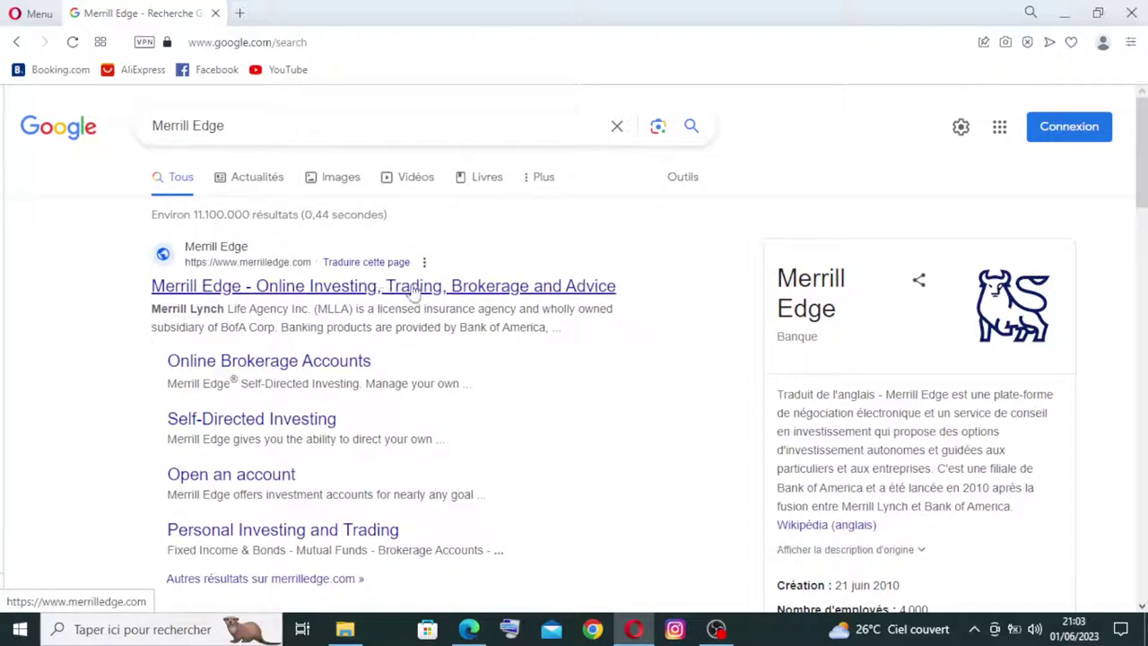
{"action": "left_click", "coordinate": [495, 295]}
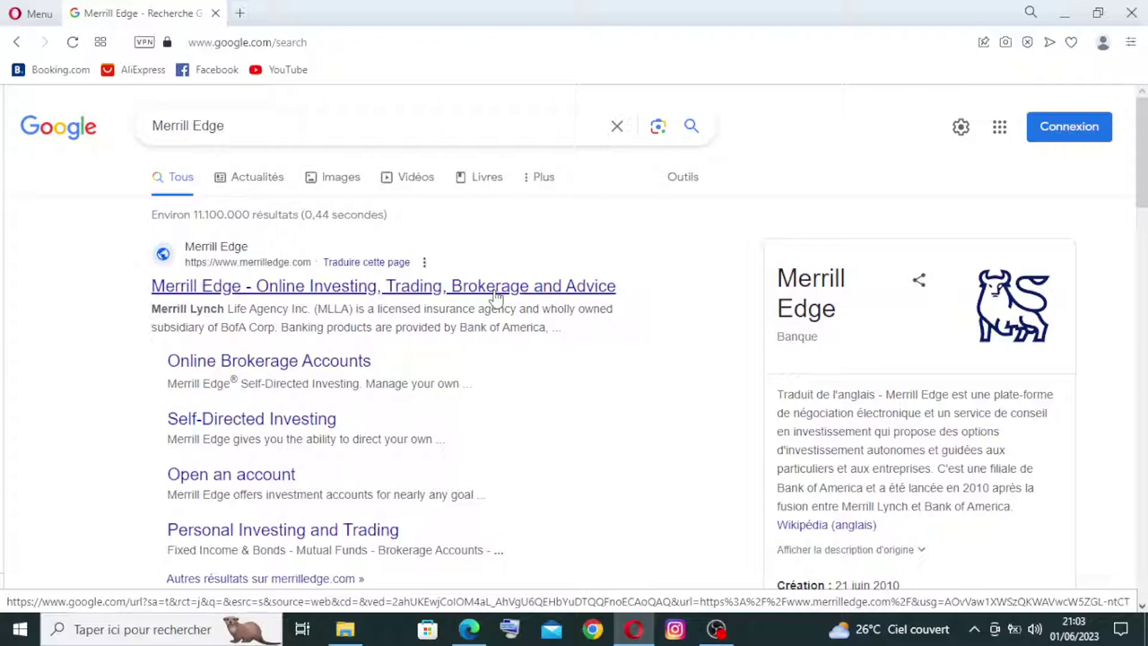
Scroll the Merrill Edge home page down to its account-opening options
{"action": "key", "text": "ctrl+f"}
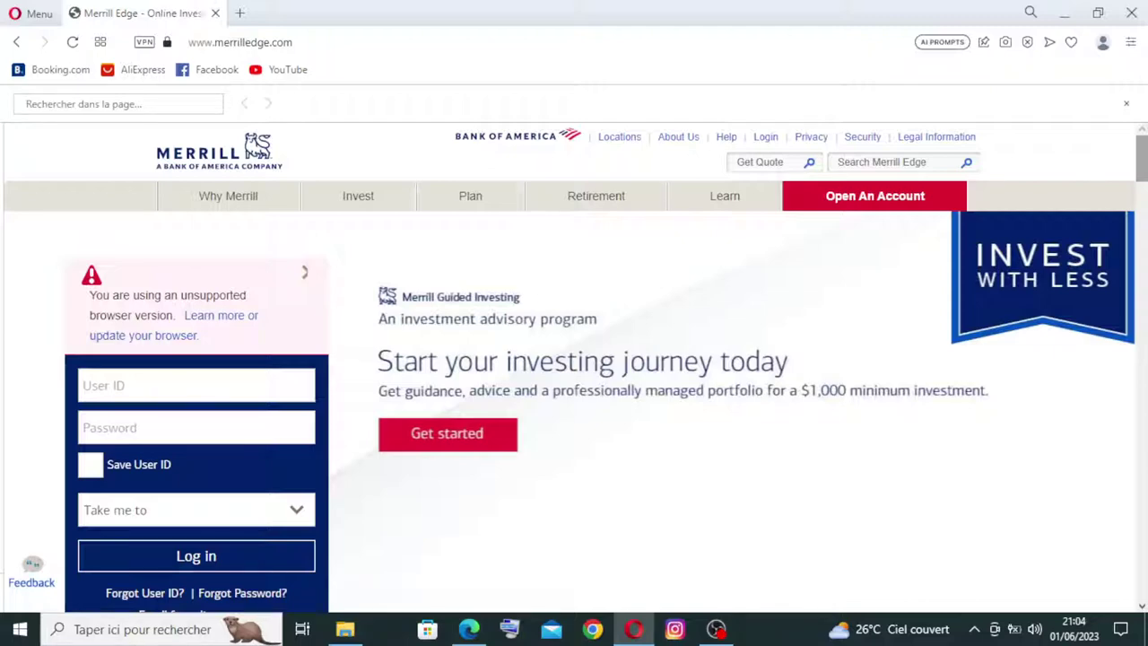
{"action": "scroll", "coordinate": [1141, 161], "scroll_direction": "down", "scroll_amount": 1}
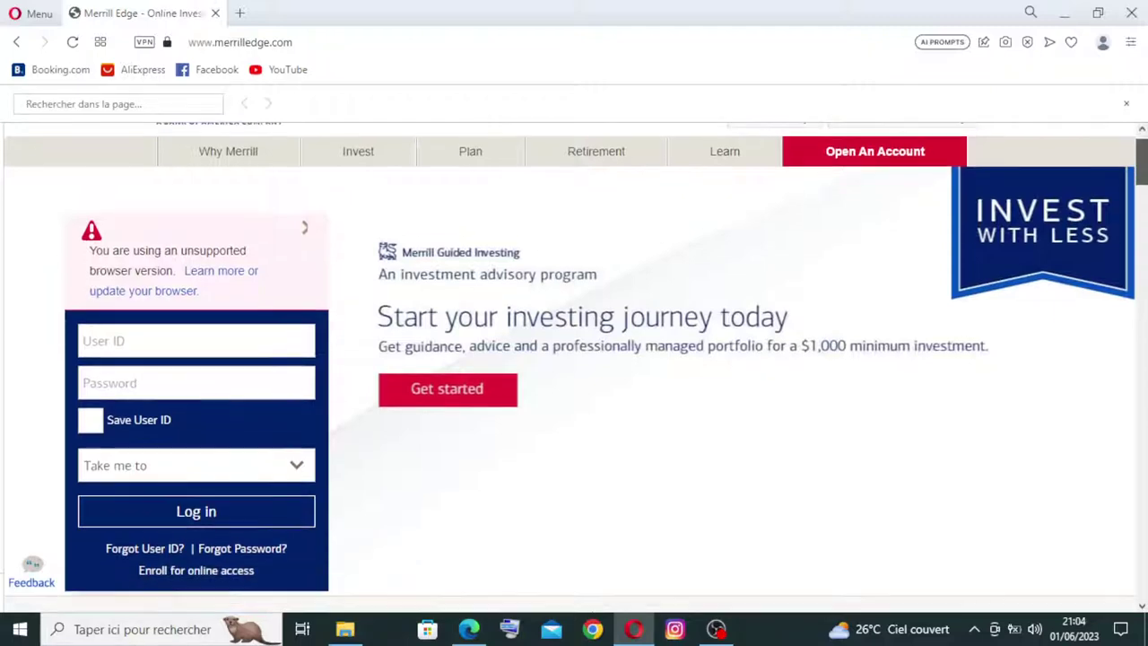
{"action": "scroll", "coordinate": [1140, 162], "scroll_direction": "up", "scroll_amount": 1}
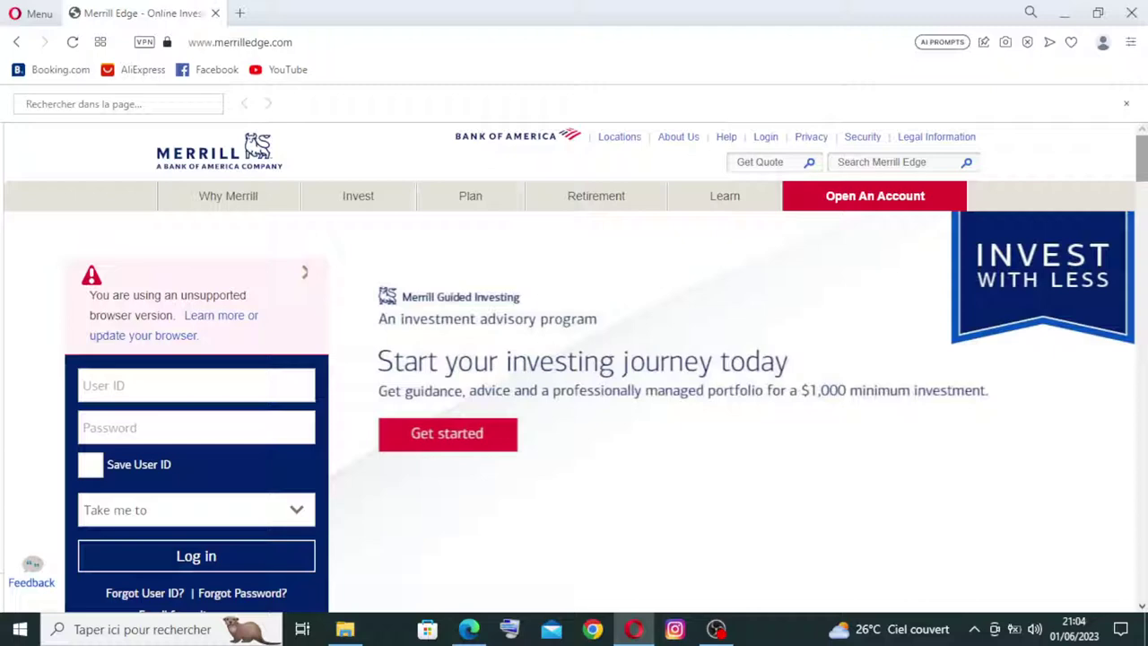
{"action": "scroll", "coordinate": [1137, 158], "scroll_direction": "down", "scroll_amount": 3}
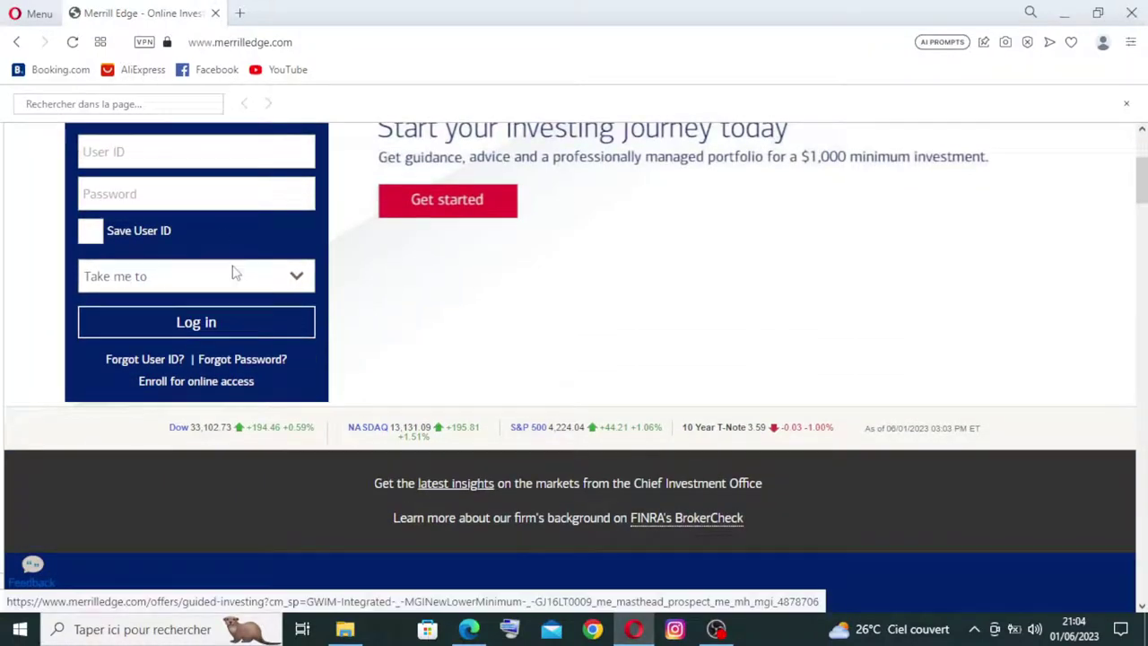
{"action": "scroll", "coordinate": [727, 330], "scroll_direction": "up", "scroll_amount": 3}
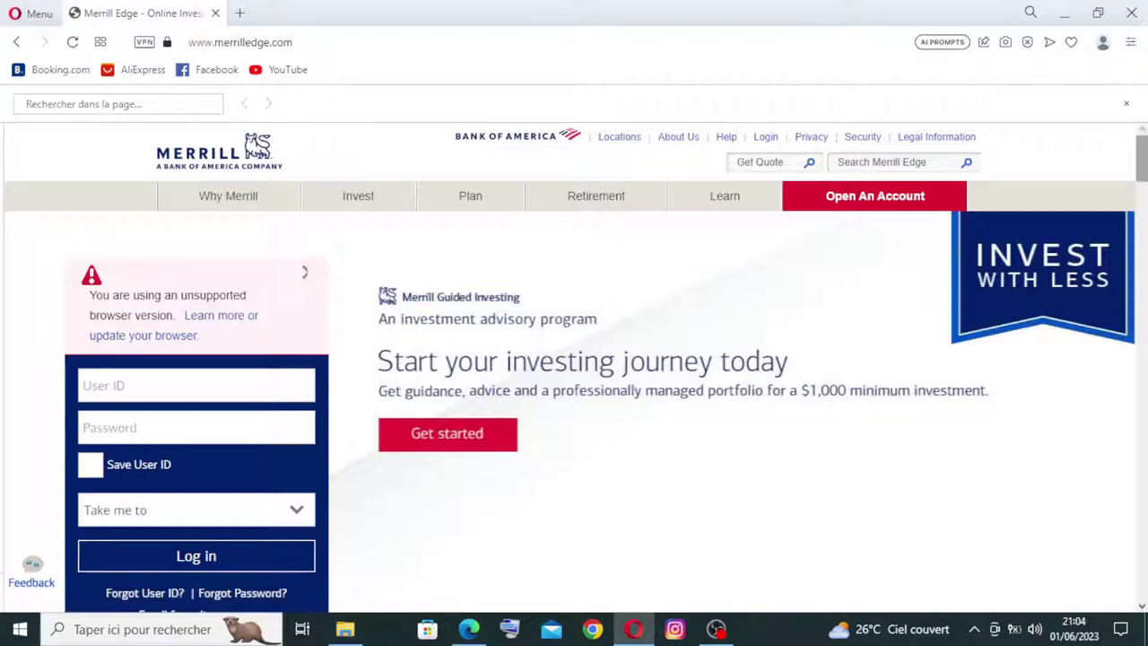
{"action": "scroll", "coordinate": [573, 367], "scroll_direction": "down", "scroll_amount": 3}
{"action": "scroll", "coordinate": [574, 368], "scroll_direction": "down", "scroll_amount": 5}
{"action": "scroll", "coordinate": [574, 368], "scroll_direction": "down", "scroll_amount": 5}
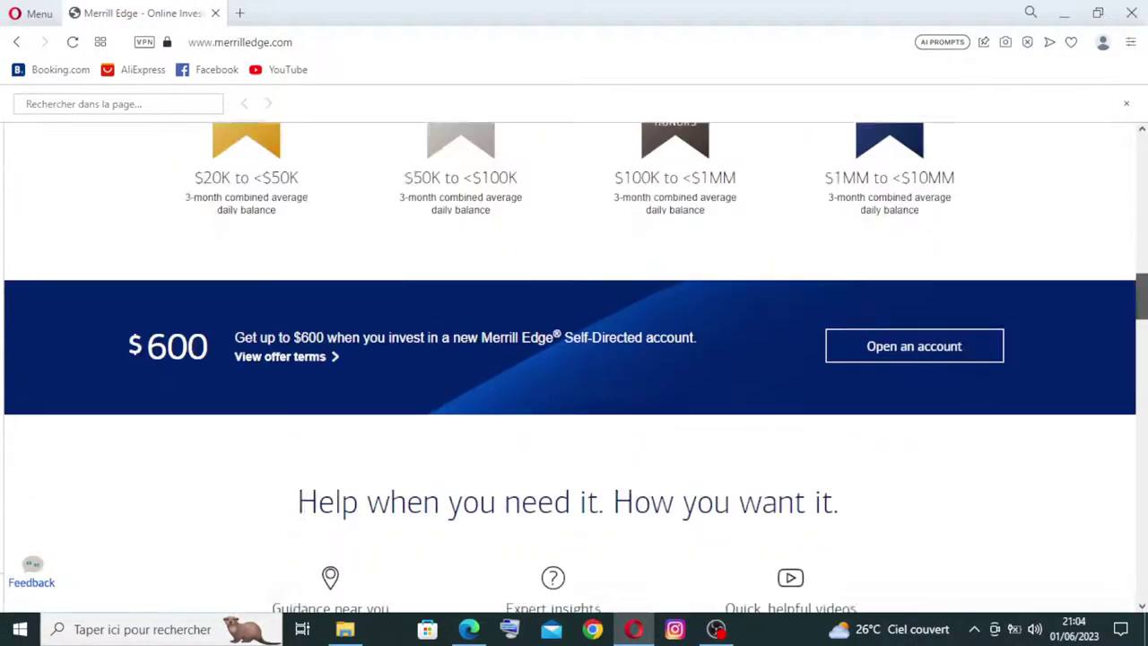
{"action": "mouse_move", "coordinate": [1143, 285]}
{"action": "left_mouse_down"}
{"action": "mouse_move", "coordinate": [1142, 577]}
{"action": "mouse_move", "coordinate": [1143, 148]}
{"action": "left_mouse_up"}
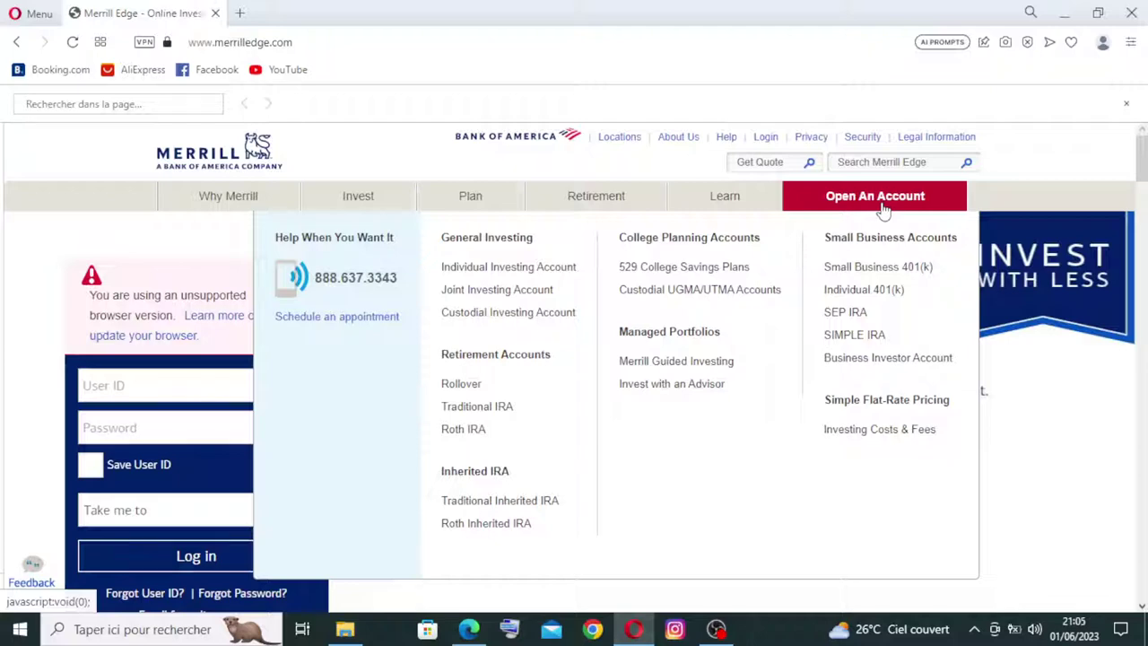
Go to the 'Open an account' page from the navigation bar and review its options
{"action": "left_click", "coordinate": [883, 208]}
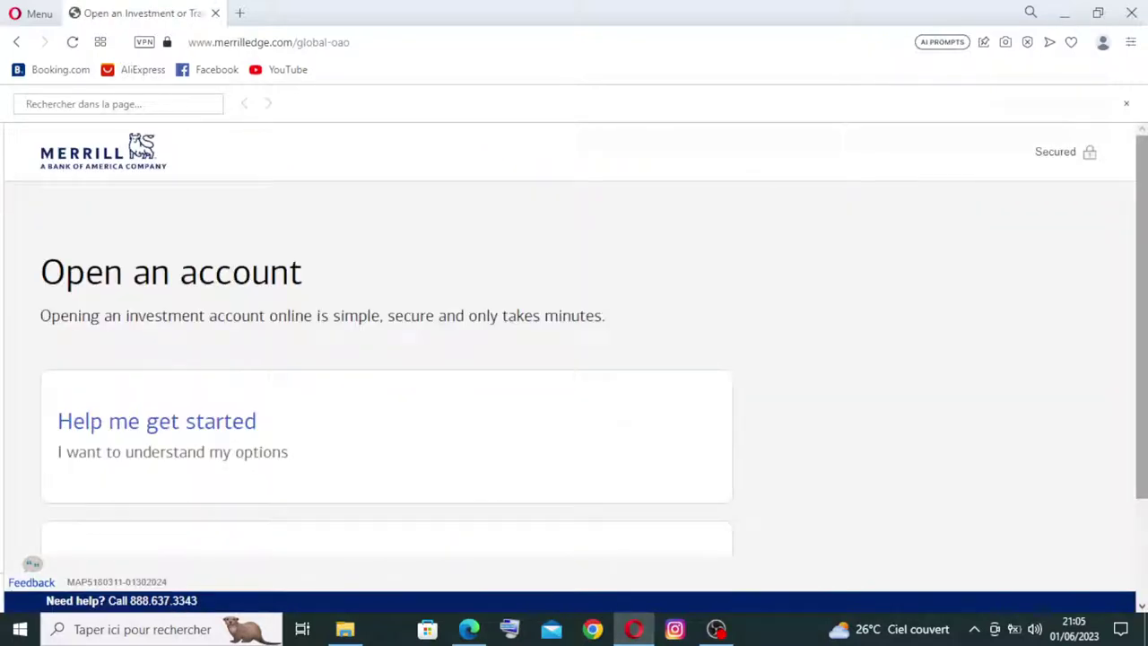
{"action": "scroll", "coordinate": [883, 208], "scroll_direction": "down", "scroll_amount": 1}
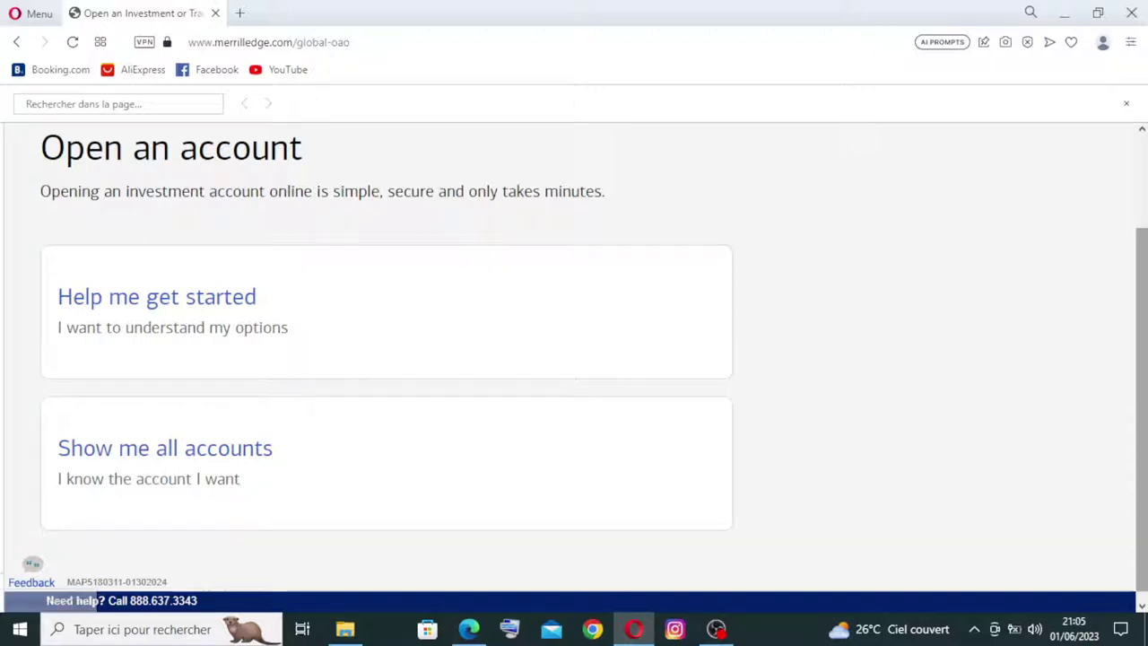
{"action": "scroll", "coordinate": [593, 362], "scroll_direction": "down", "scroll_amount": 1}
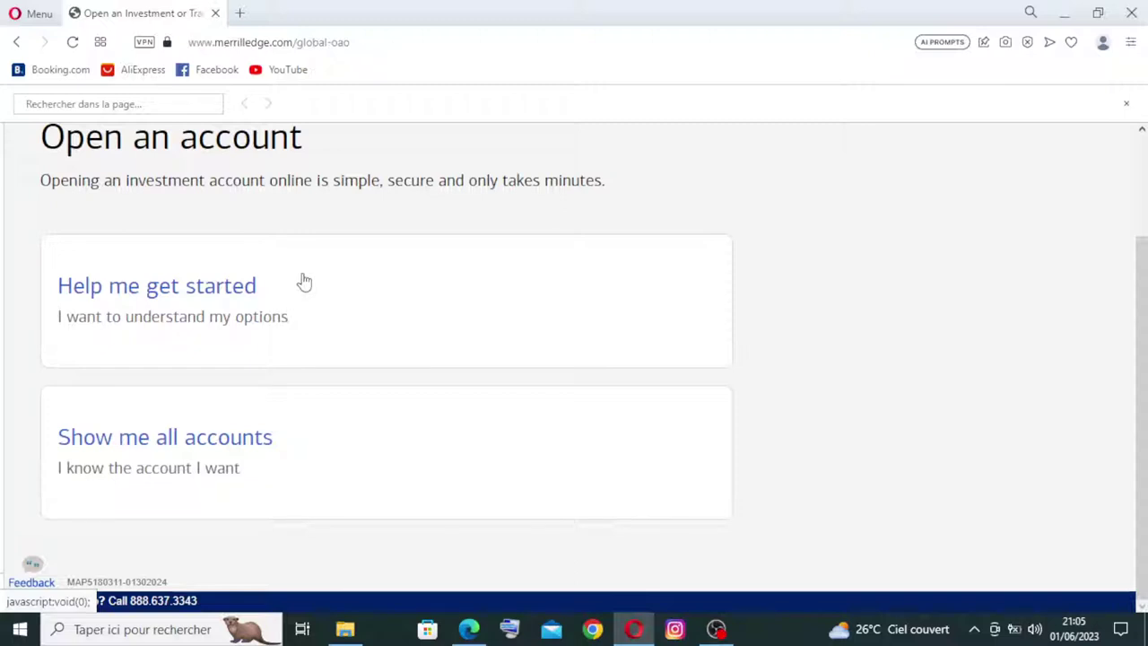
{"action": "scroll", "coordinate": [172, 343], "scroll_direction": "up", "scroll_amount": 2}
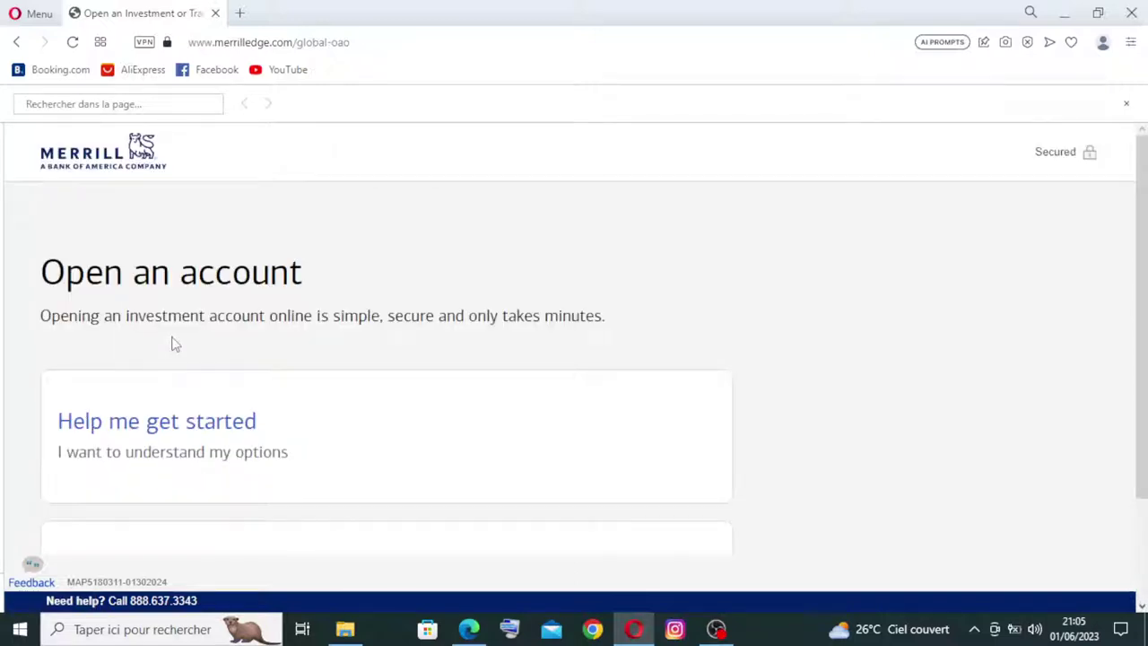
{"action": "scroll", "coordinate": [1141, 404], "scroll_direction": "down", "scroll_amount": 2}
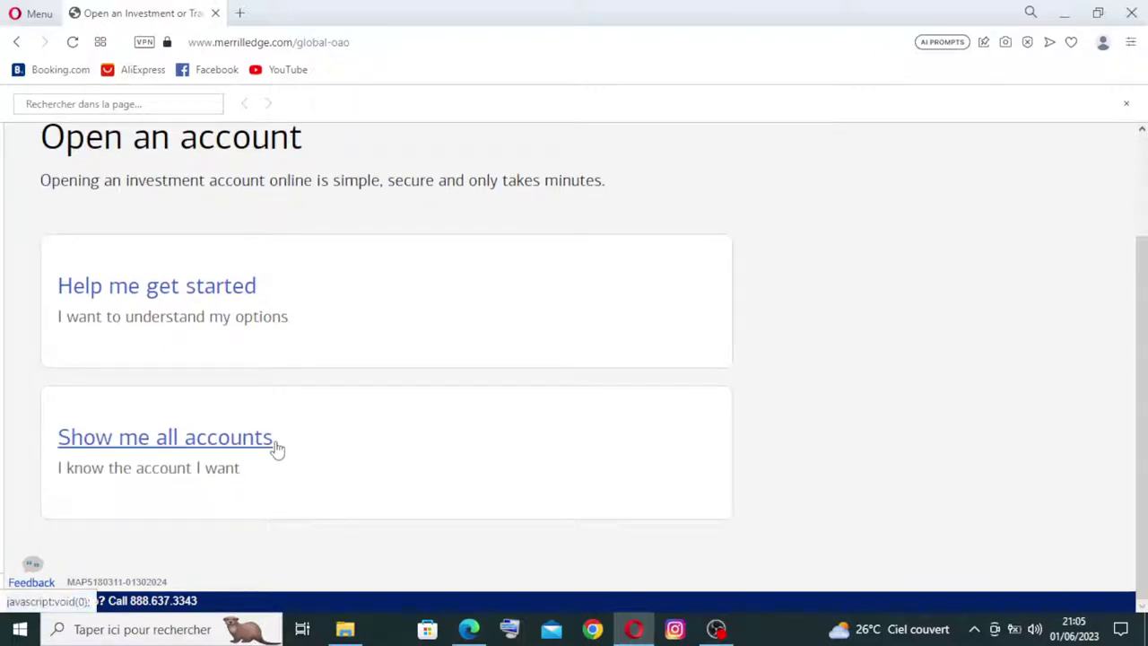
Show all accounts and browse the Most Common account cards, from individual brokerage to SEP IRA
{"action": "left_click", "coordinate": [247, 456]}
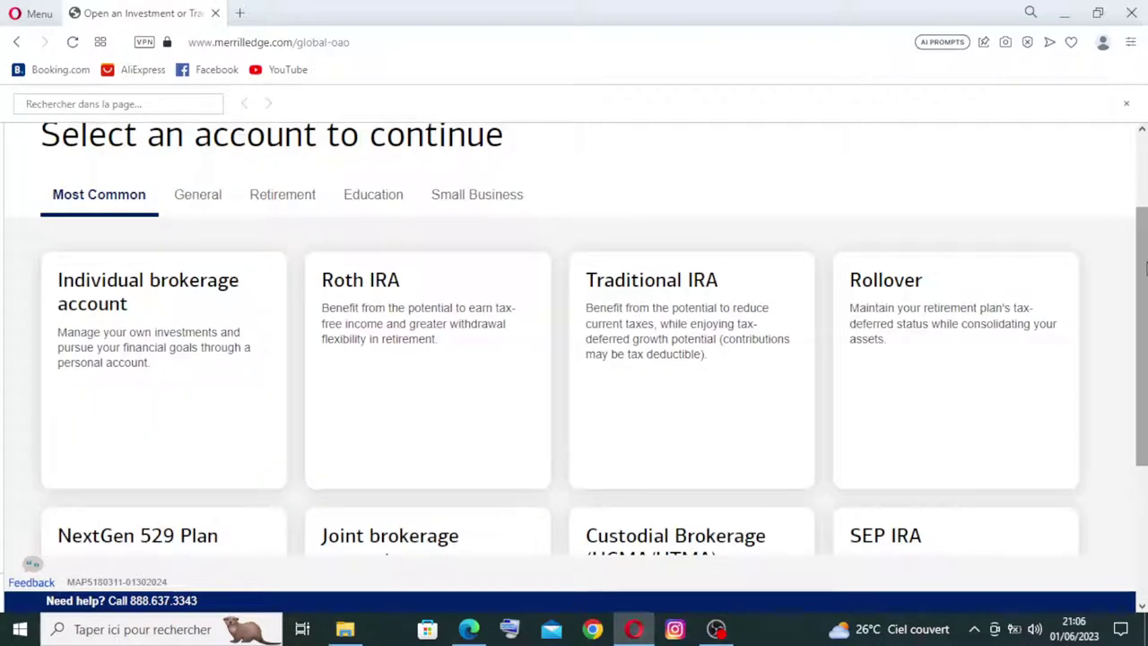
{"action": "left_click_drag", "start_coordinate": [1144, 265], "coordinate": [1144, 285]}
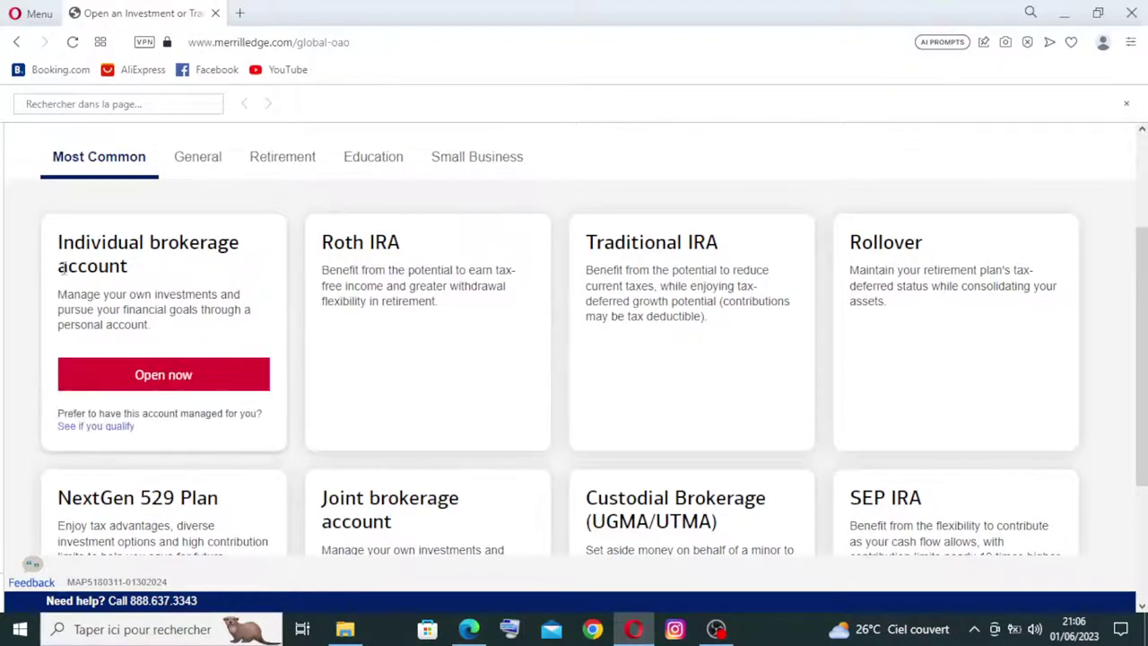
{"action": "mouse_move", "coordinate": [691, 296]}
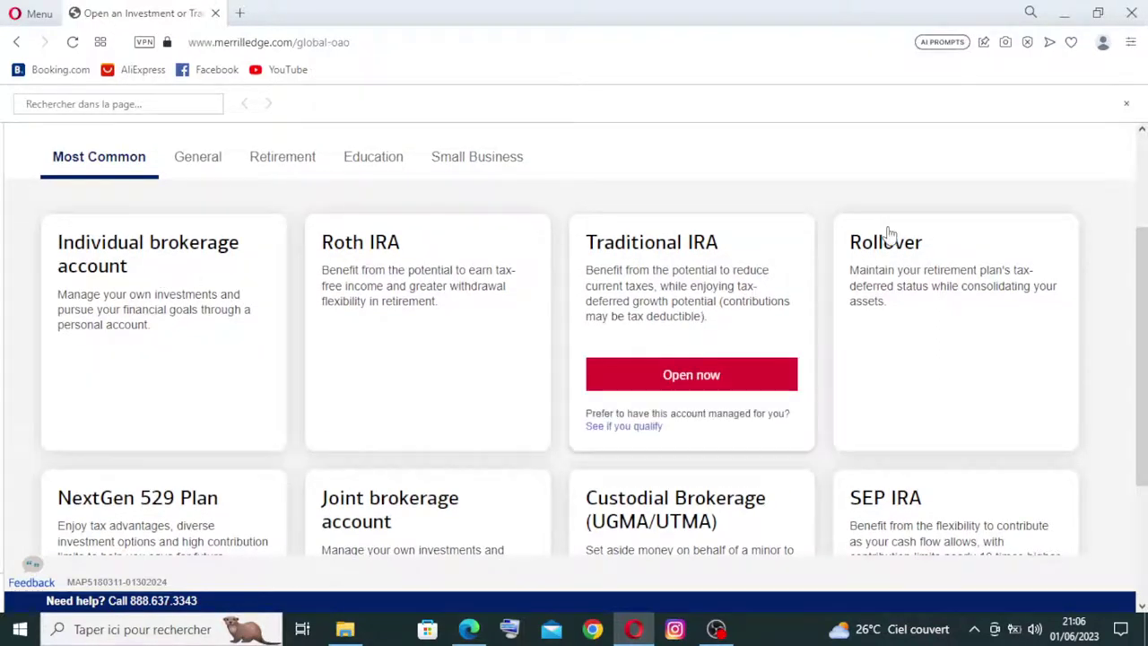
{"action": "mouse_move", "coordinate": [1143, 340]}
{"action": "left_mouse_down"}
{"action": "mouse_move", "coordinate": [1142, 416]}
{"action": "mouse_move", "coordinate": [1143, 344]}
{"action": "left_mouse_up"}
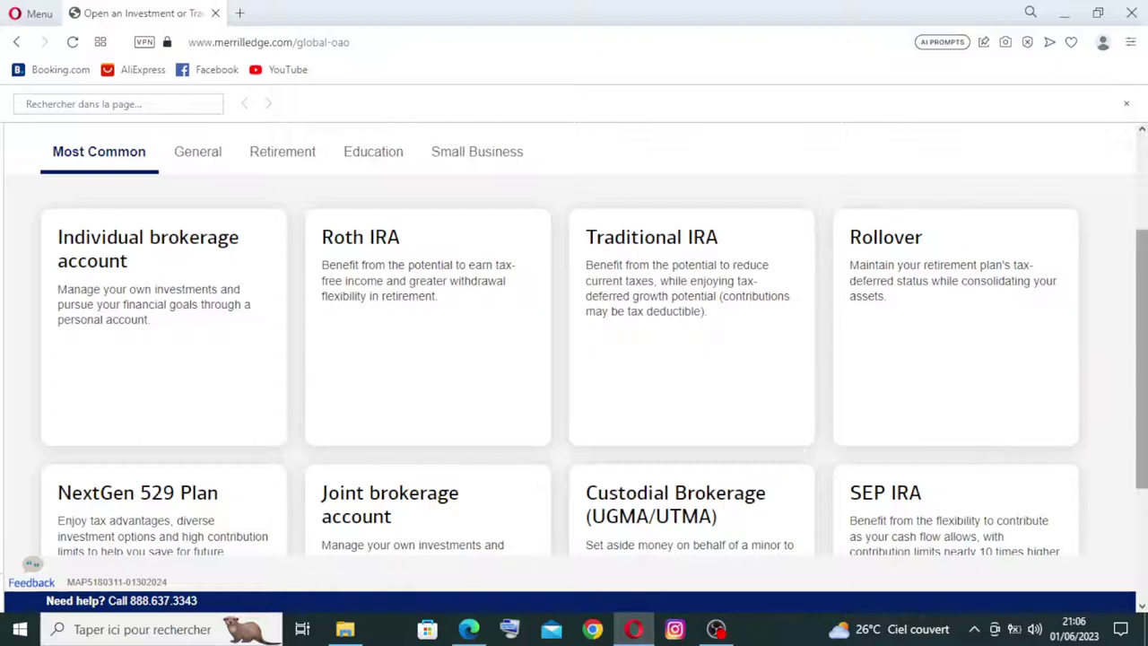
{"action": "left_click_drag", "start_coordinate": [1141, 359], "coordinate": [1141, 438]}
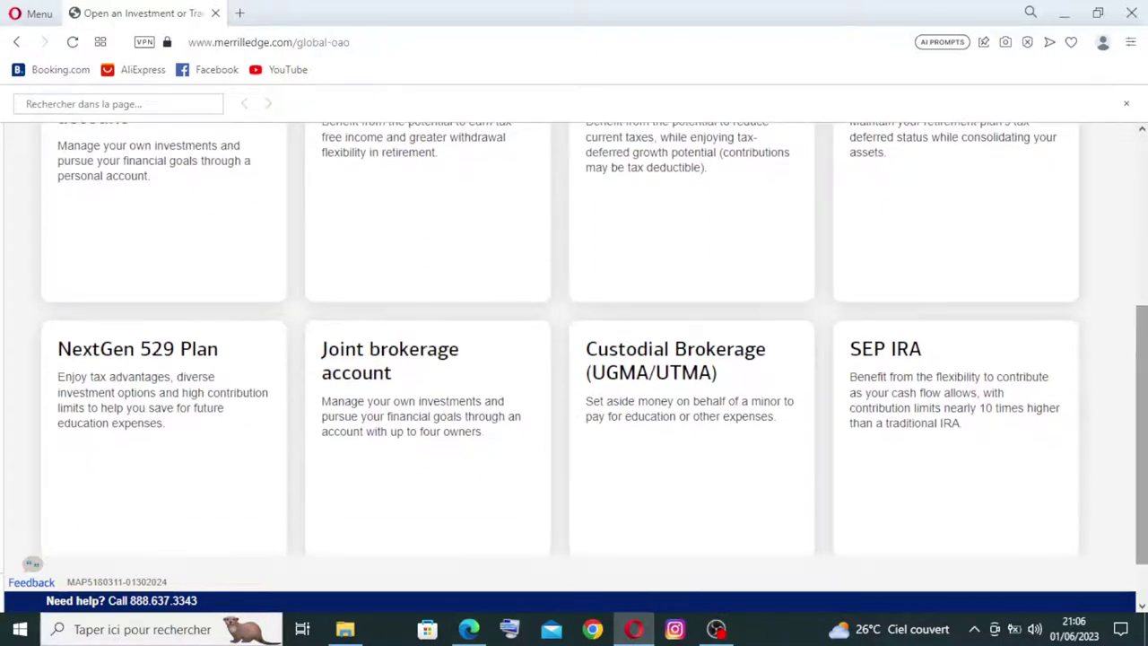
{"action": "mouse_move", "coordinate": [955, 326]}
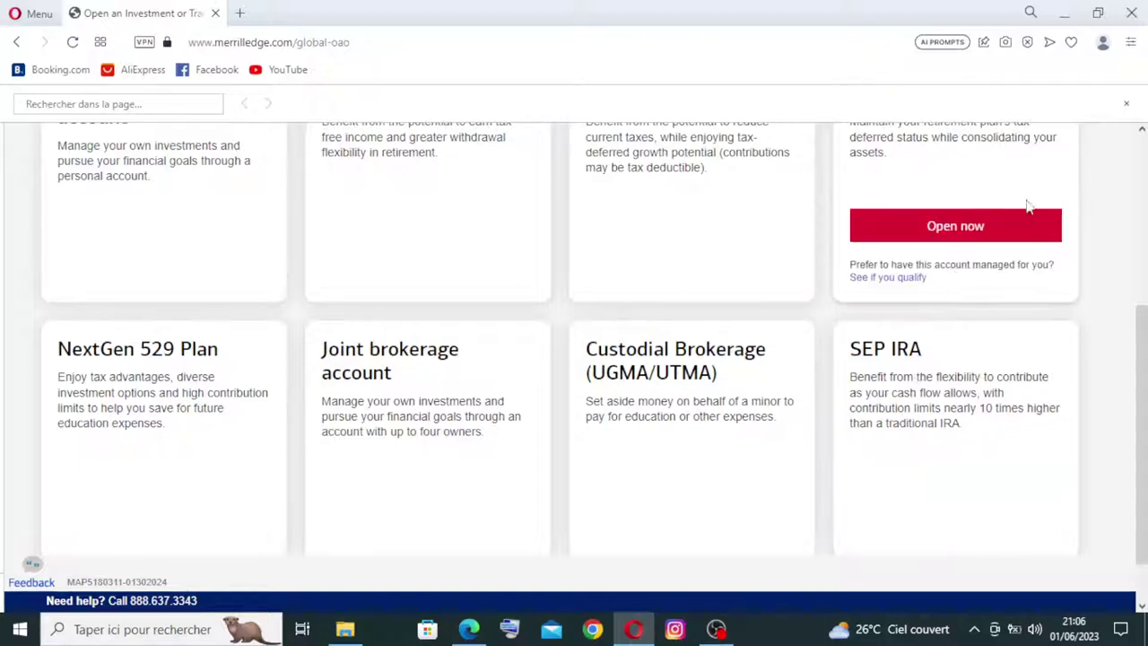
{"action": "mouse_move", "coordinate": [1142, 430]}
{"action": "left_mouse_down"}
{"action": "mouse_move", "coordinate": [1141, 291]}
{"action": "mouse_move", "coordinate": [1142, 358]}
{"action": "left_mouse_up"}
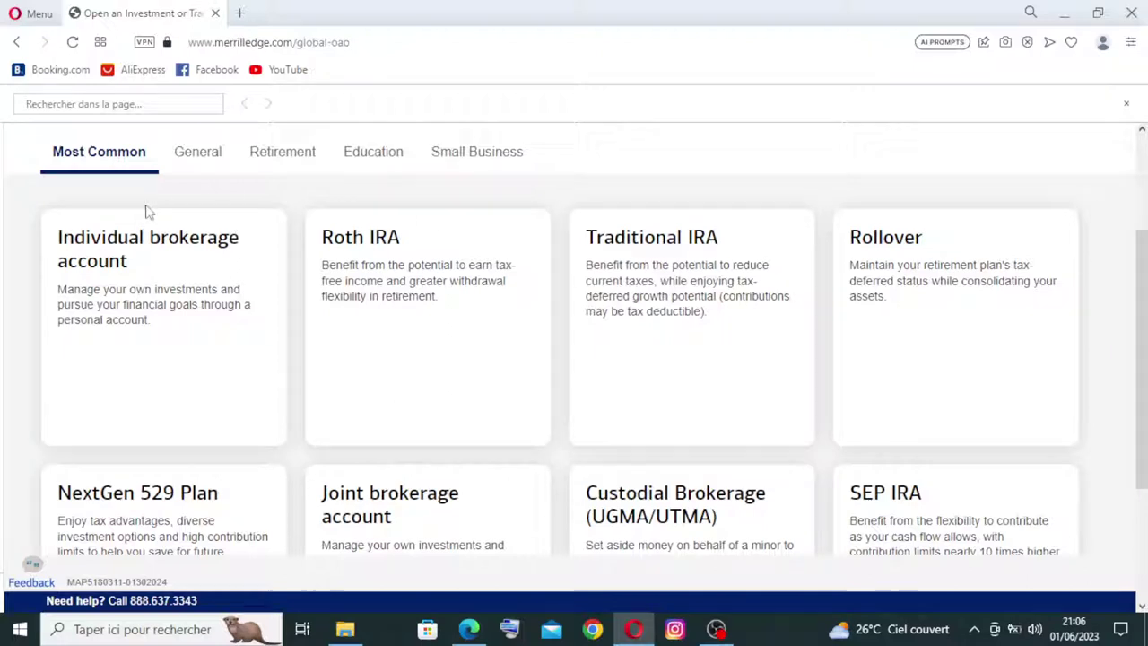
Start the Individual account application and continue past the introduction page
{"action": "mouse_move", "coordinate": [163, 326]}
{"action": "left_click", "coordinate": [163, 370]}
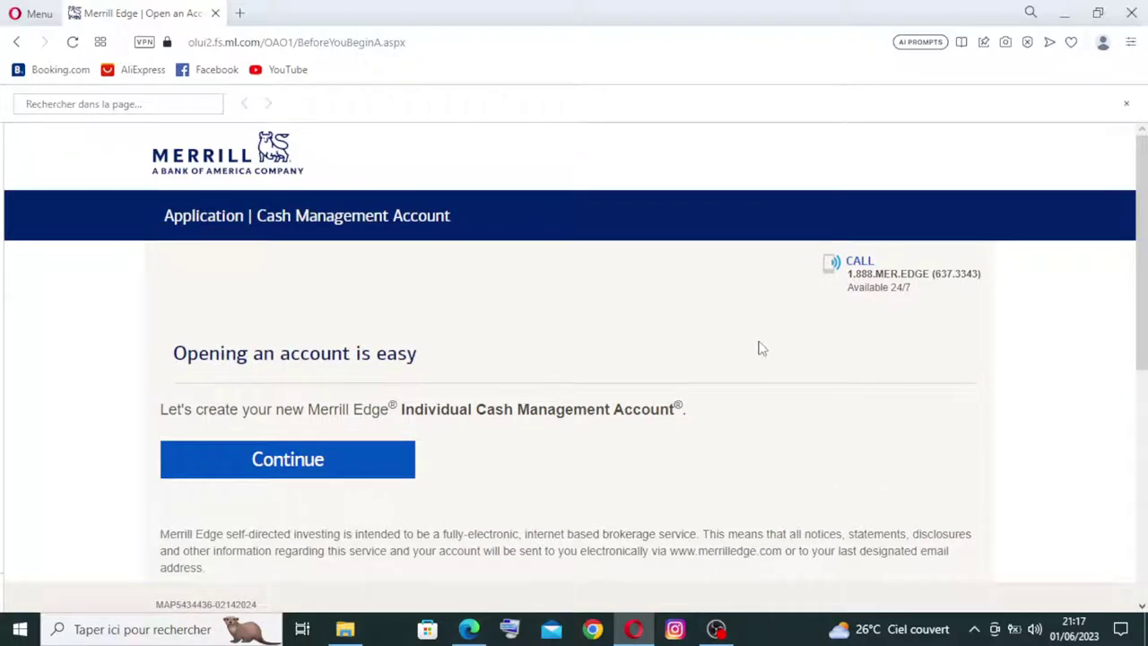
{"action": "left_click", "coordinate": [312, 460]}
{"action": "scroll", "coordinate": [1141, 269], "scroll_direction": "down", "scroll_amount": 2}
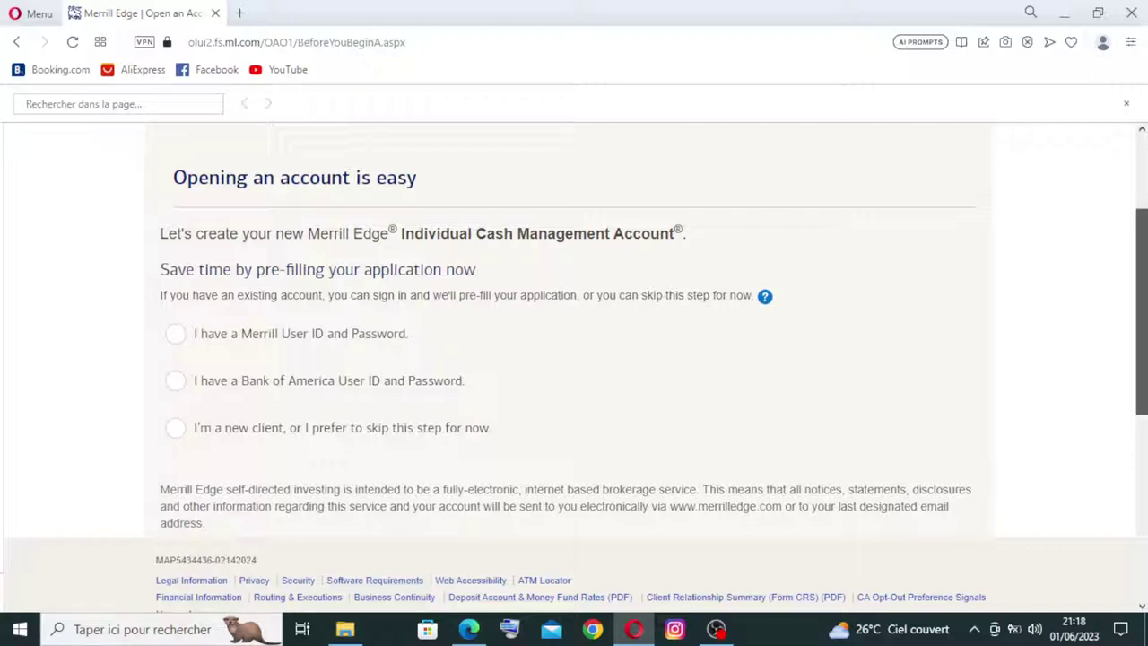
{"action": "left_click_drag", "start_coordinate": [1141, 309], "coordinate": [1141, 315]}
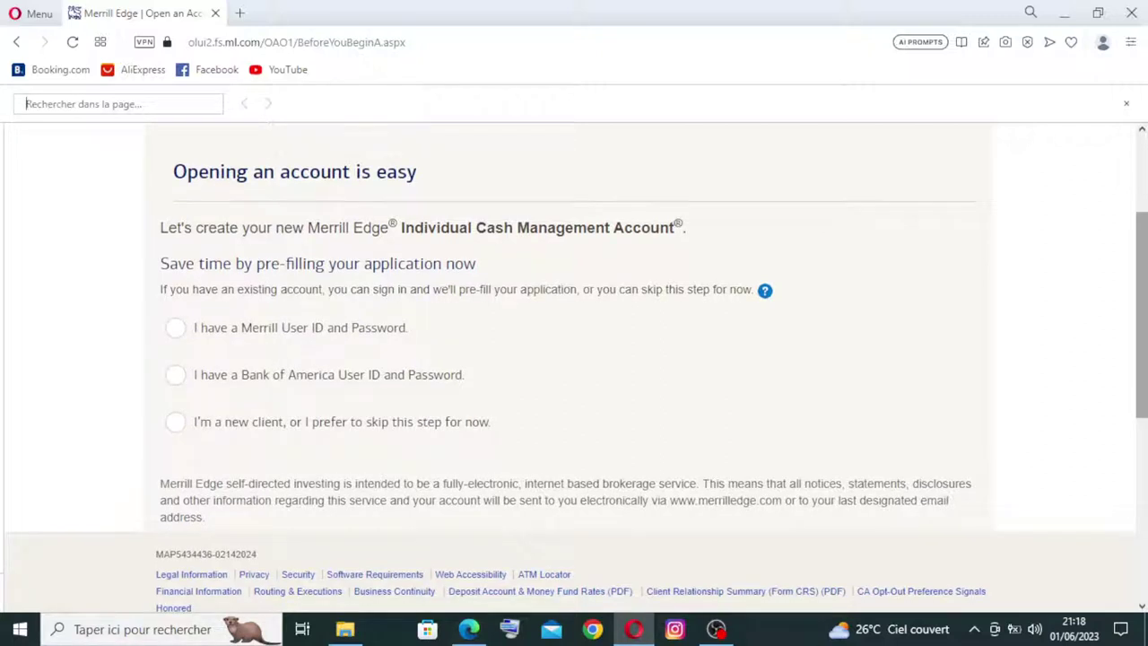
{"action": "left_click_drag", "start_coordinate": [1141, 316], "coordinate": [1142, 322]}
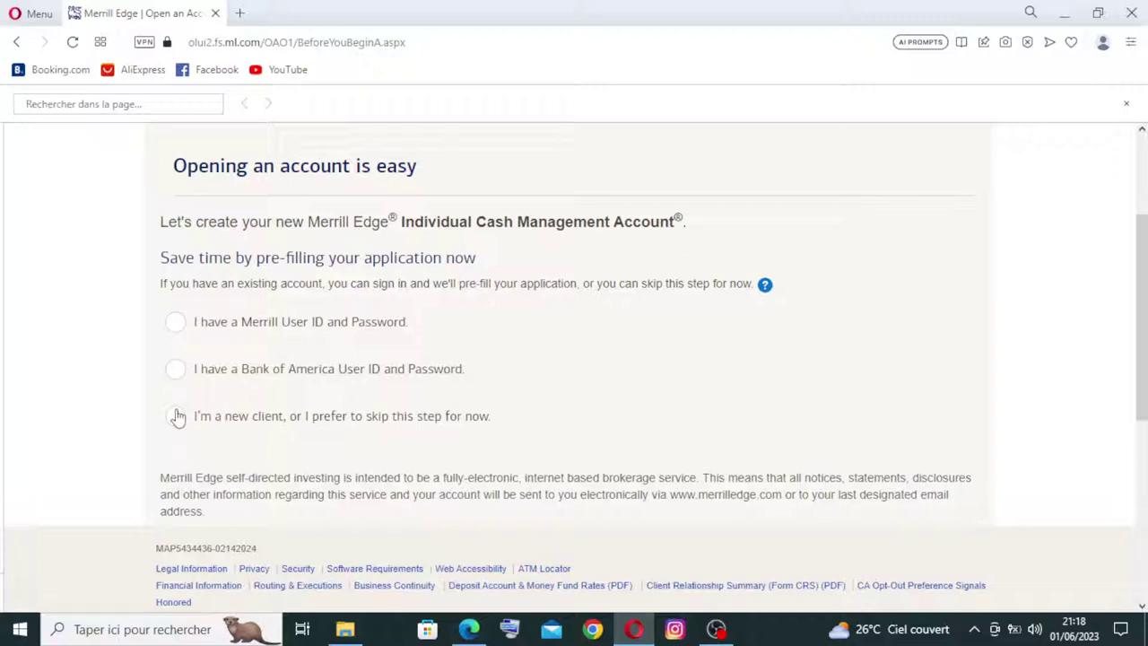
Choose 'I'm a new client, or I prefer to skip this step for now' to skip pre-fill
{"action": "left_click", "coordinate": [182, 423]}
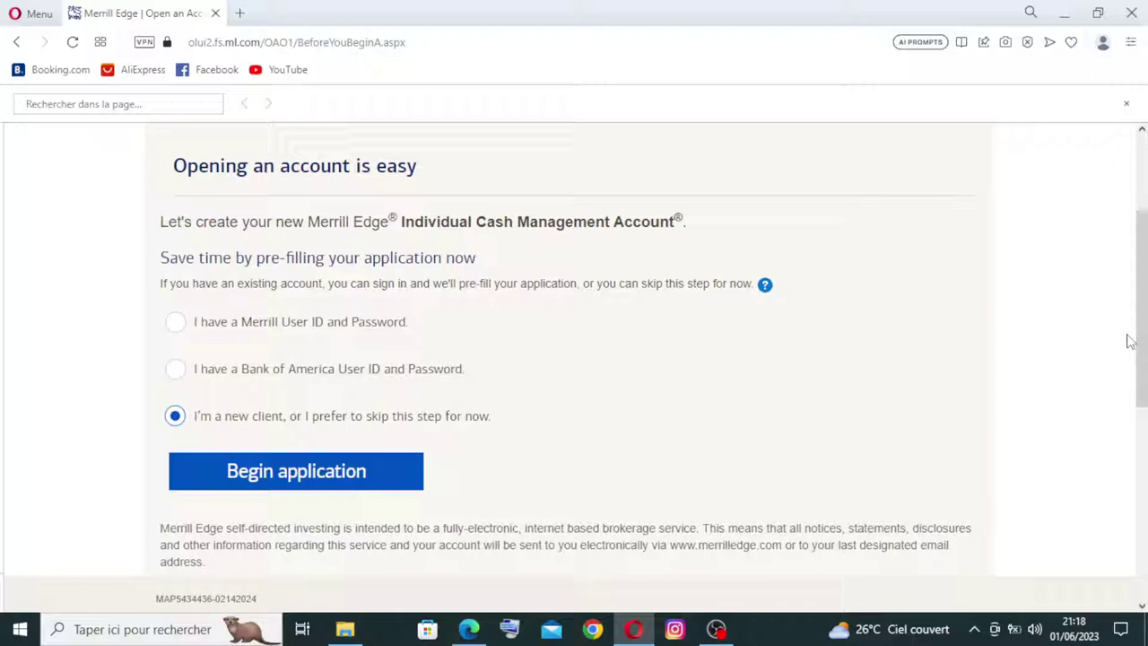
{"action": "key", "text": "ctrl+f"}
{"action": "left_click_drag", "start_coordinate": [778, 318], "coordinate": [162, 284]}
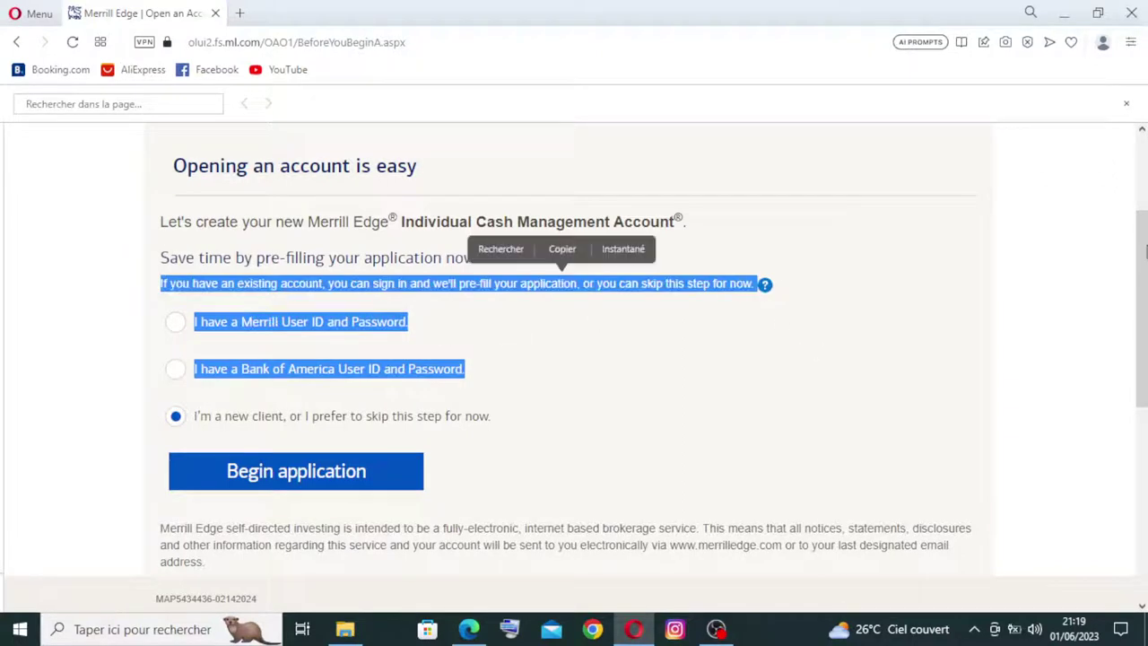
{"action": "left_click", "coordinate": [1078, 269]}
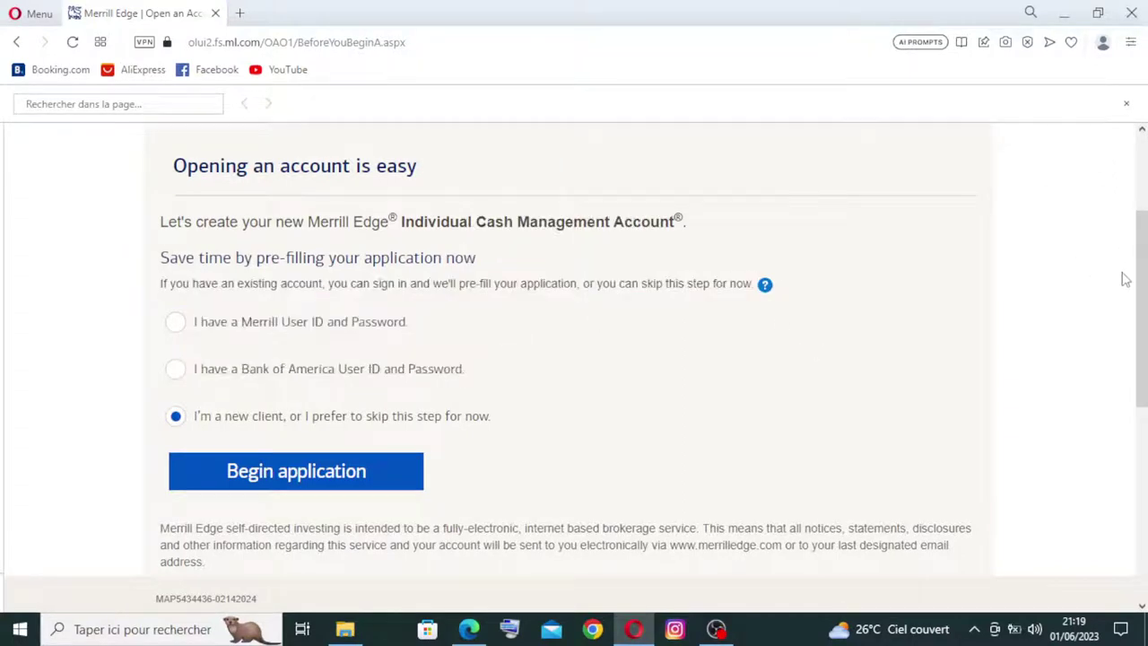
{"action": "left_click_drag", "start_coordinate": [1142, 280], "coordinate": [1142, 301]}
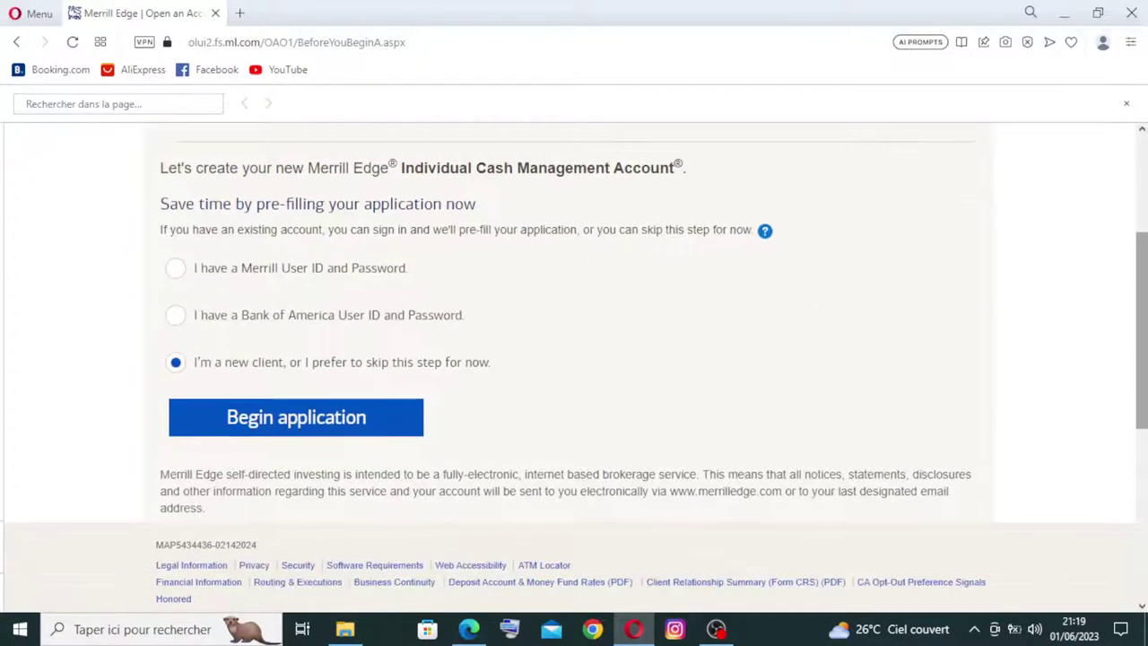
Begin the application, answer Yes to US primary residence, and choose United States citizenship
{"action": "left_click", "coordinate": [291, 432]}
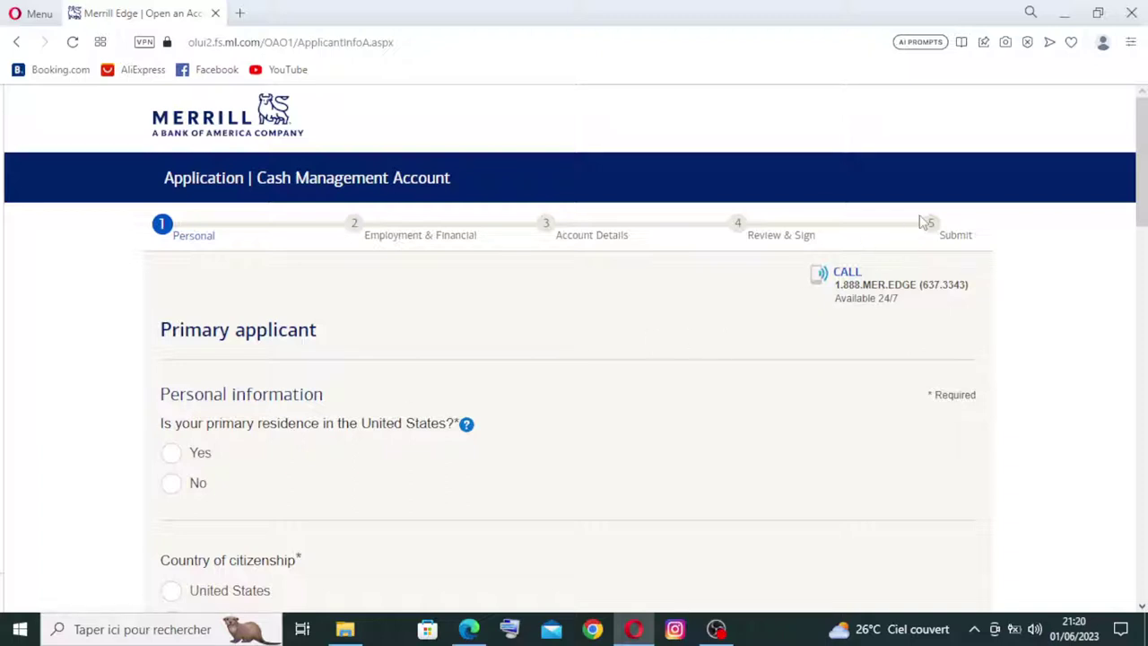
{"action": "scroll", "coordinate": [1141, 170], "scroll_direction": "down", "scroll_amount": 2}
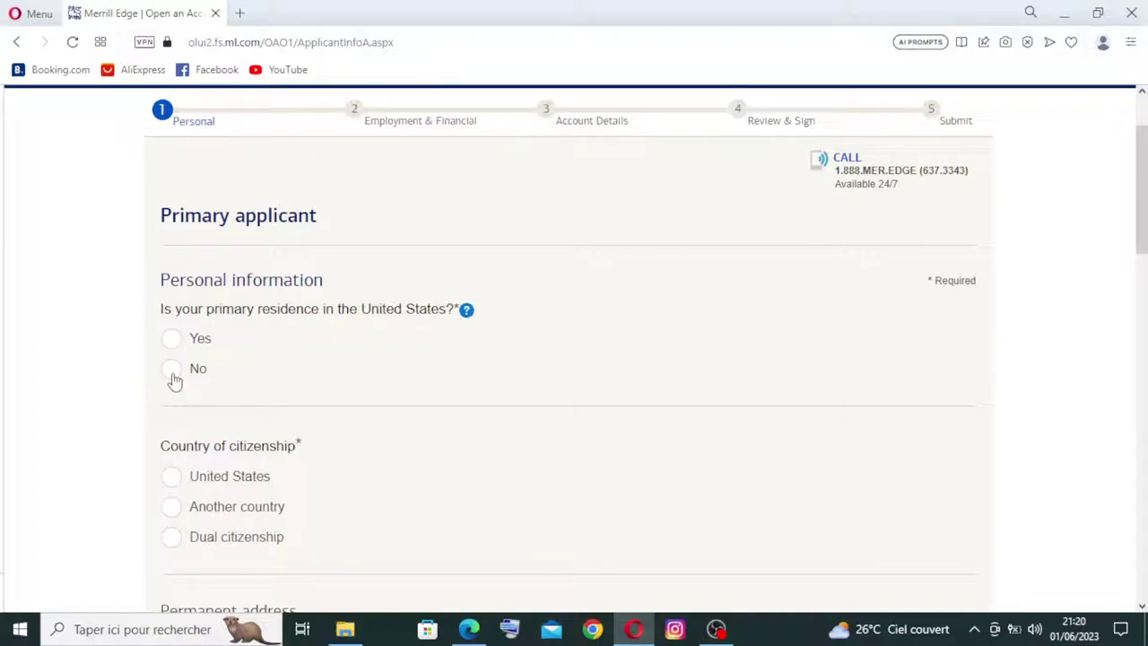
{"action": "left_click", "coordinate": [171, 369]}
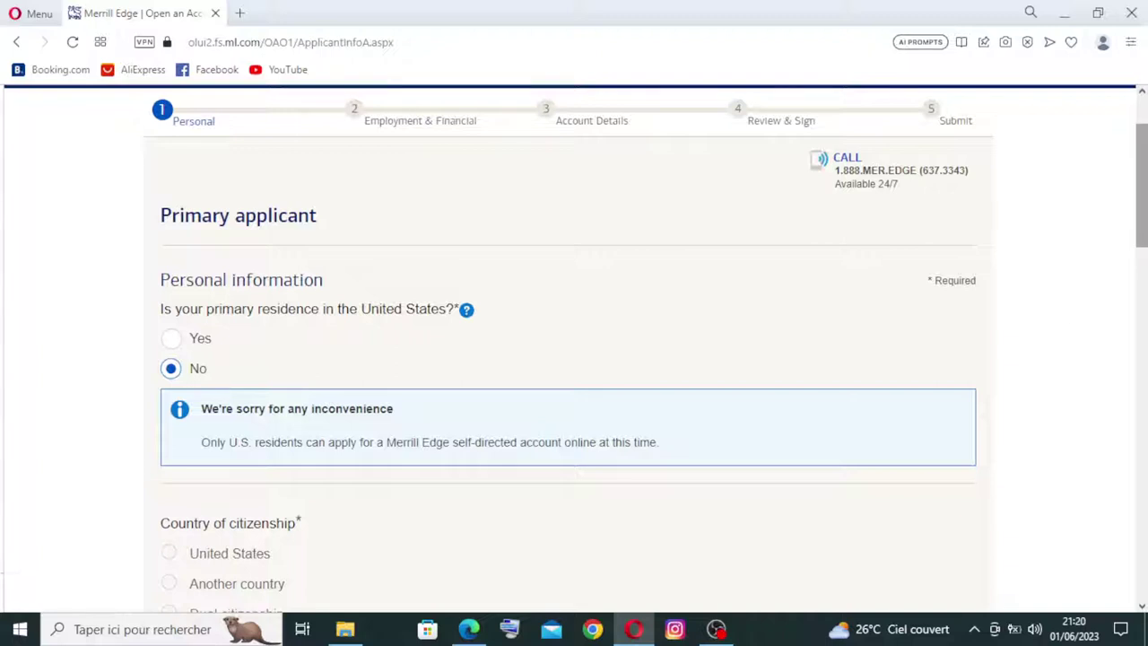
{"action": "scroll", "coordinate": [573, 358], "scroll_direction": "down", "scroll_amount": 1}
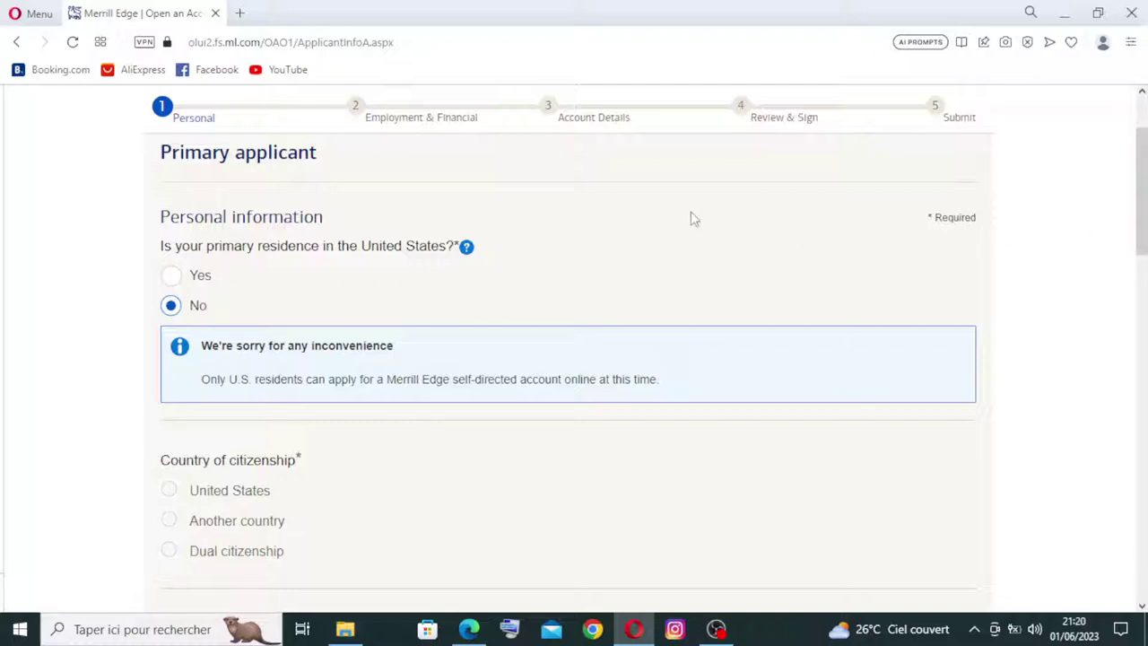
{"action": "left_click", "coordinate": [172, 276]}
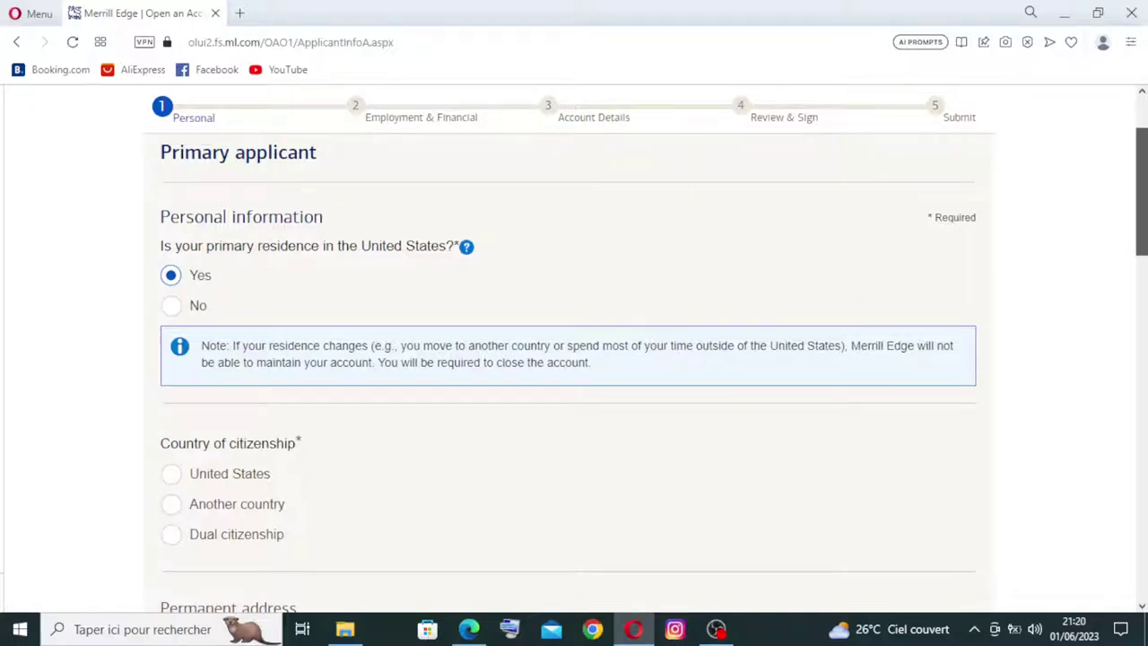
{"action": "scroll", "coordinate": [574, 358], "scroll_direction": "down", "scroll_amount": 2}
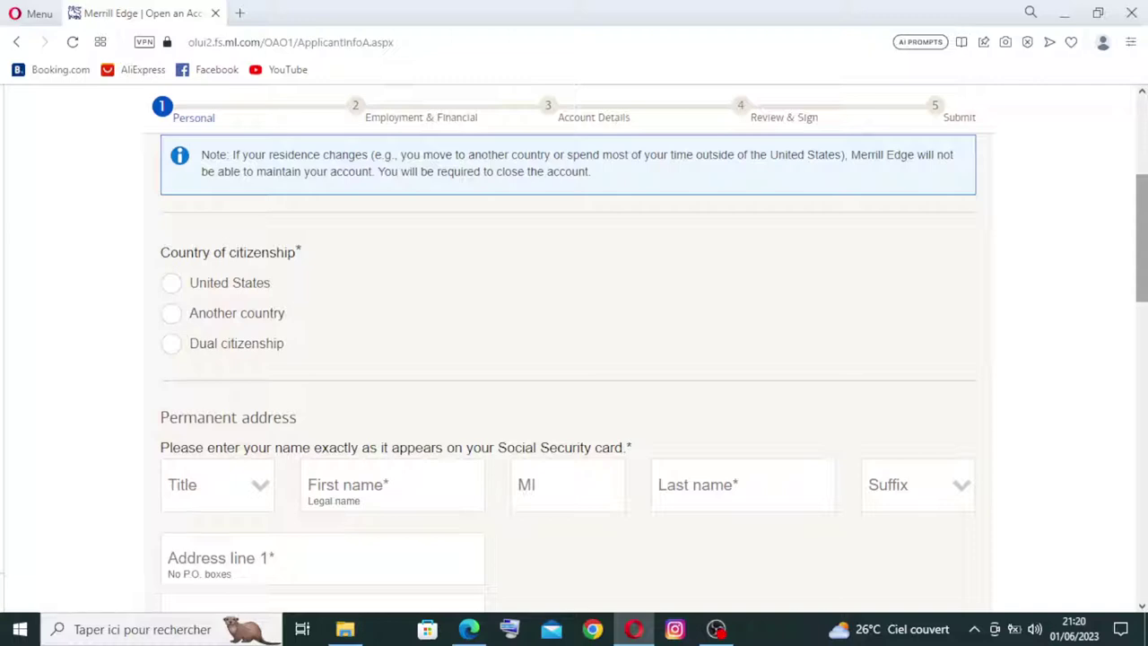
{"action": "left_click", "coordinate": [172, 284]}
{"action": "scroll", "coordinate": [574, 359], "scroll_direction": "down", "scroll_amount": 2}
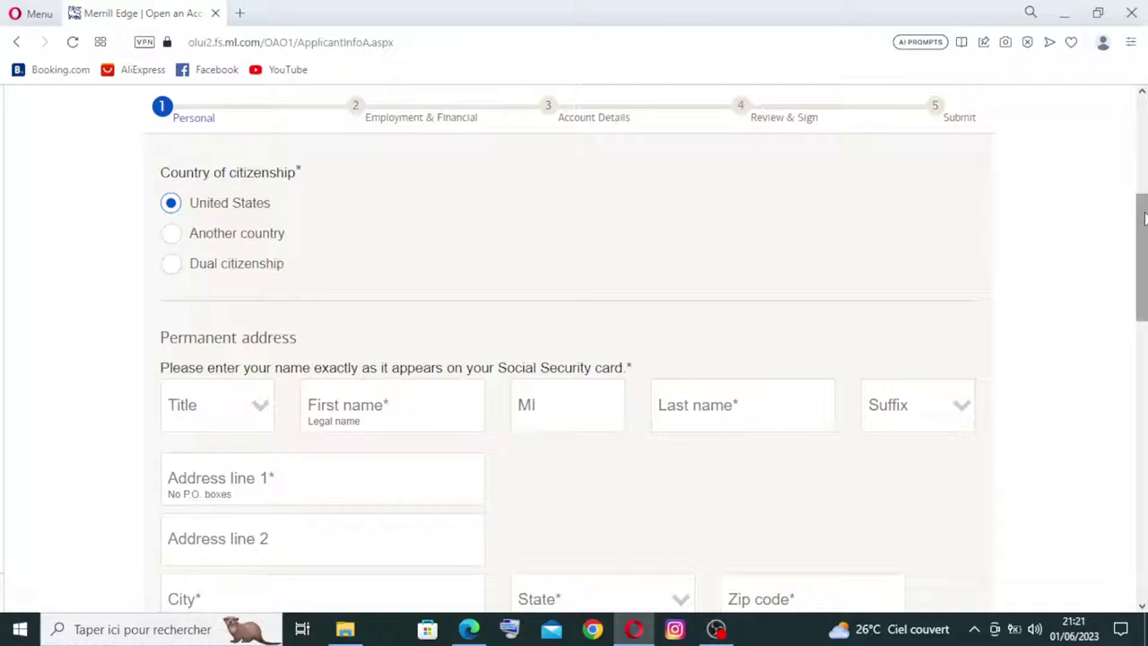
{"action": "left_click_drag", "start_coordinate": [1141, 225], "coordinate": [1142, 247]}
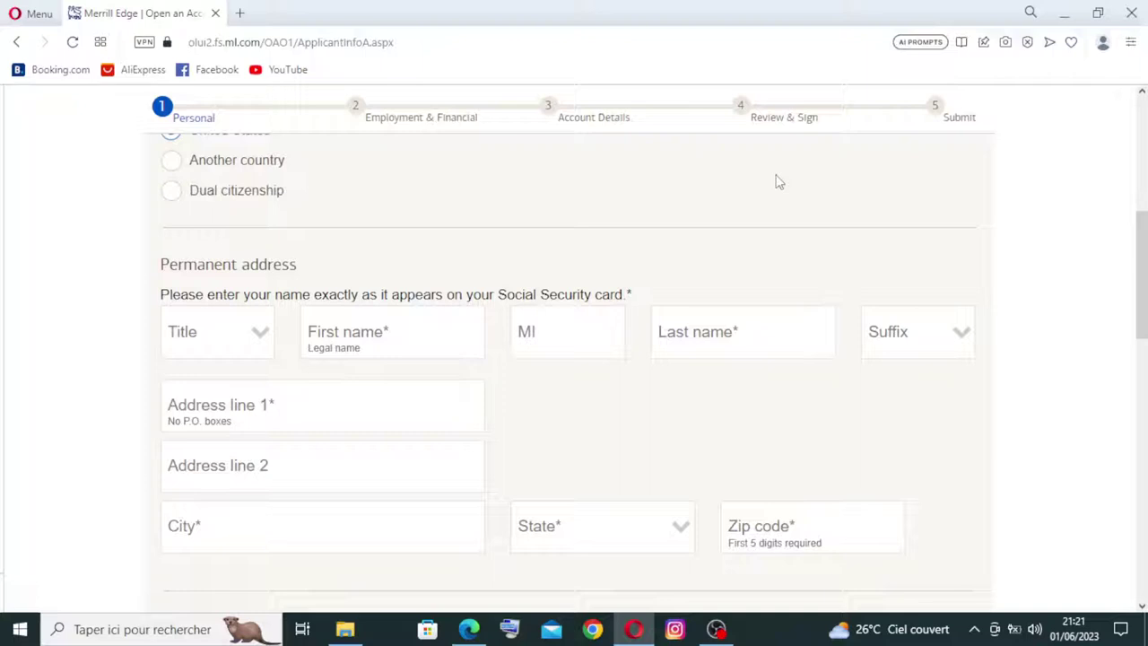
Set the applicant's title to Ms, correcting an initial Mrs choice
{"action": "left_click", "coordinate": [227, 336]}
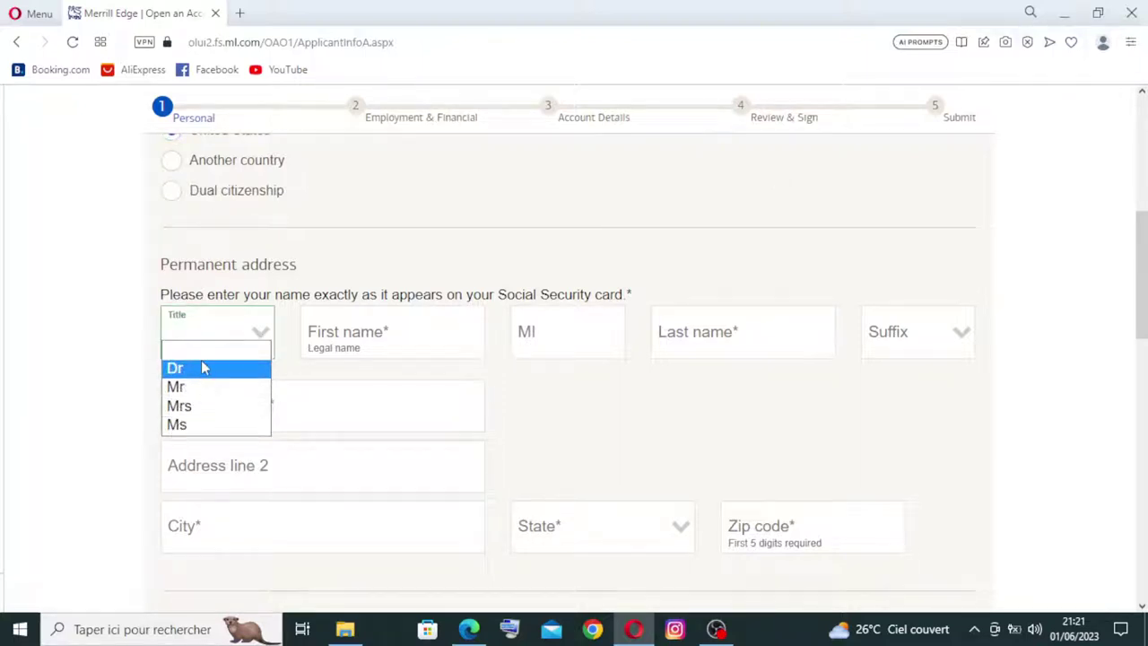
{"action": "left_click", "coordinate": [200, 407]}
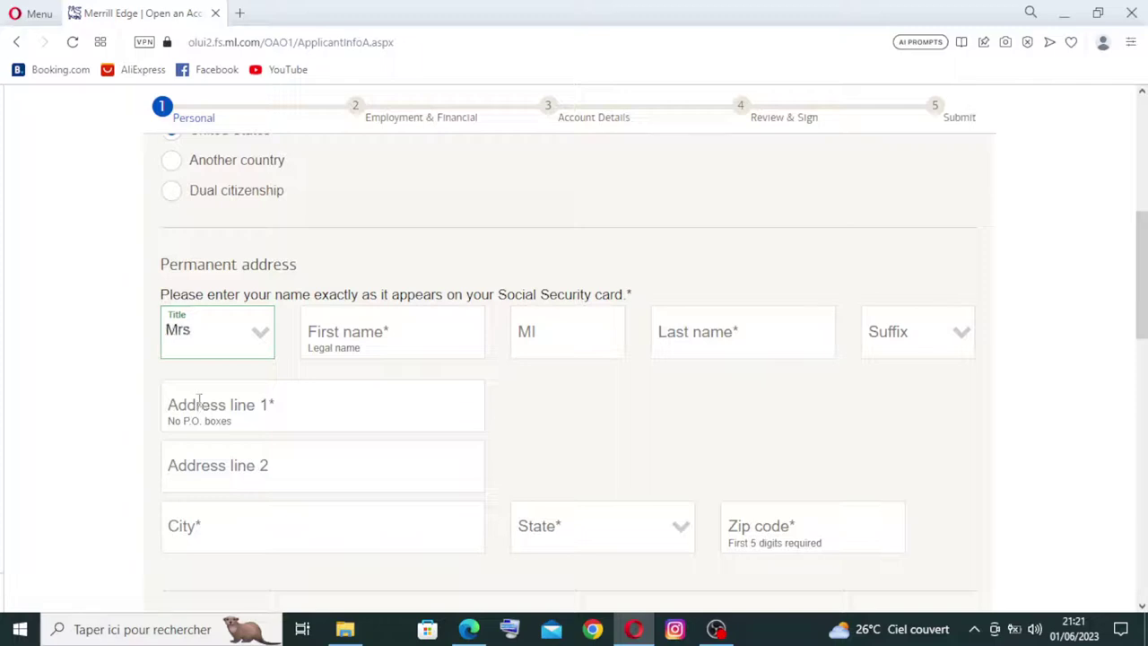
{"action": "left_click", "coordinate": [255, 329]}
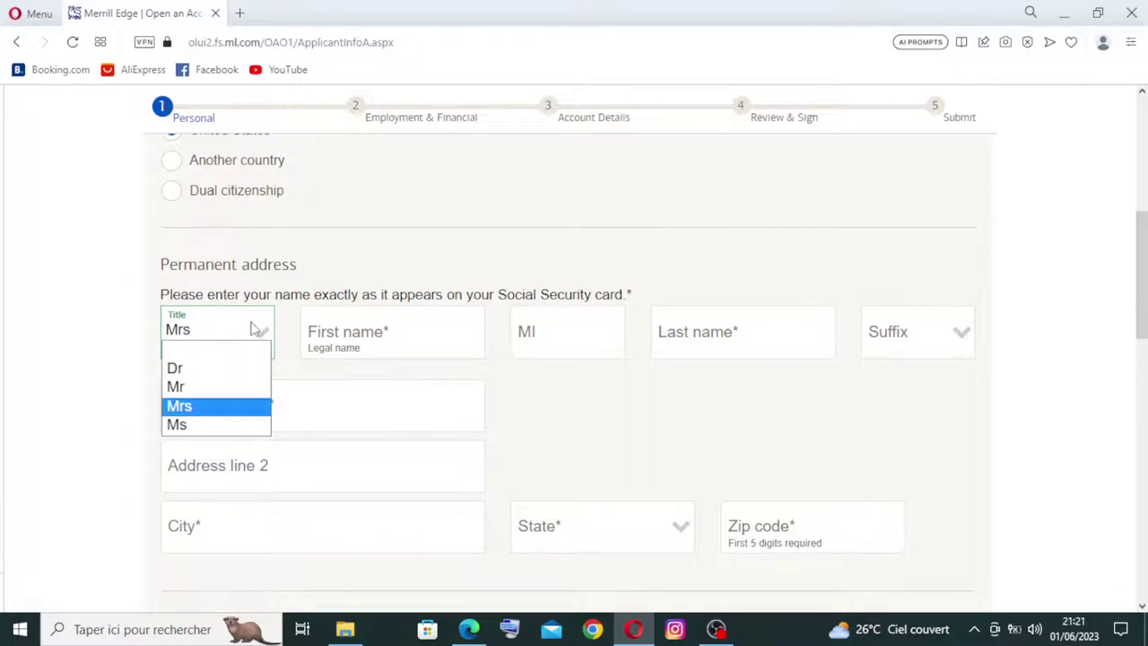
{"action": "left_click", "coordinate": [222, 429]}
Fill the name and address from the saved autofill entry, with suffix Jr and no middle initial
{"action": "left_click", "coordinate": [387, 338]}
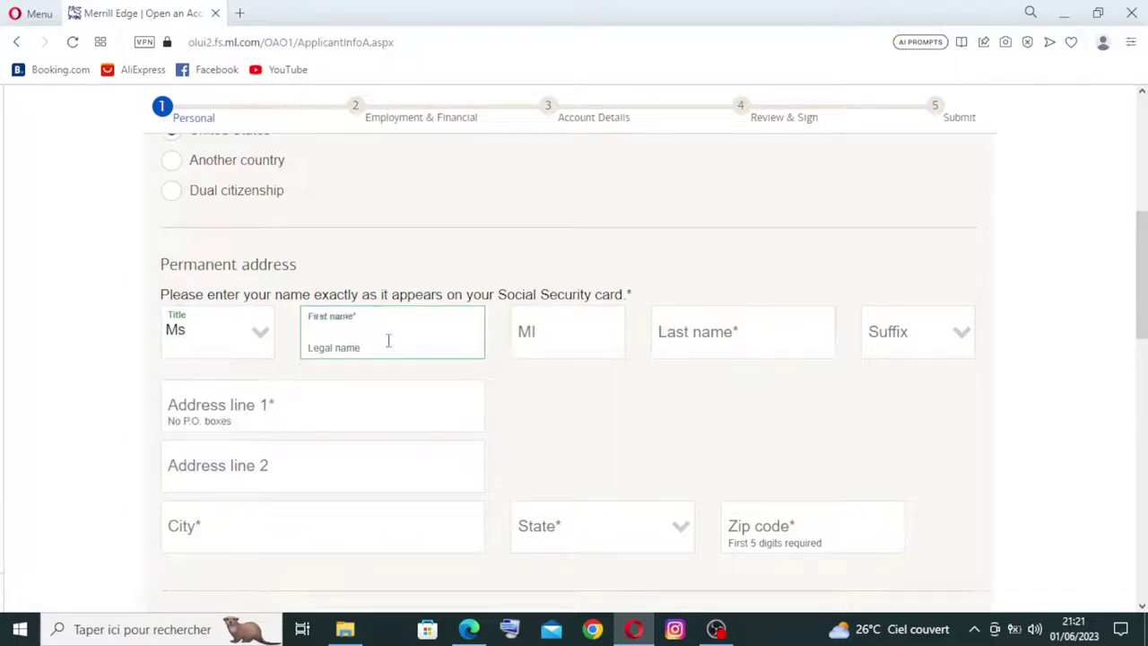
{"action": "type", "text": "sou"}
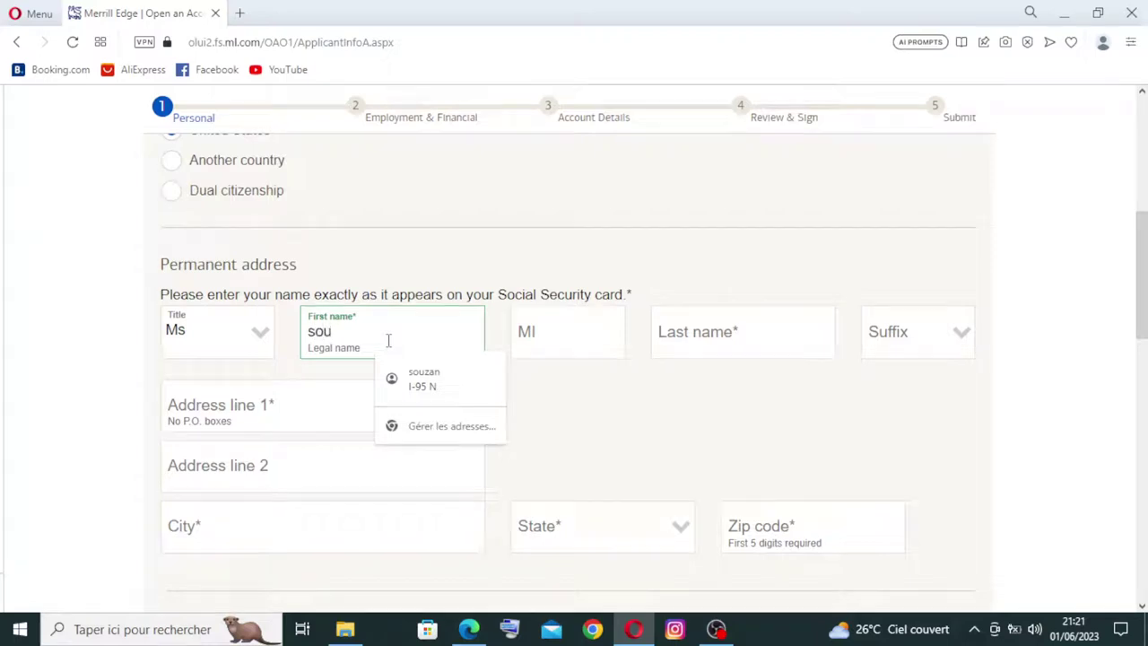
{"action": "left_click", "coordinate": [449, 375]}
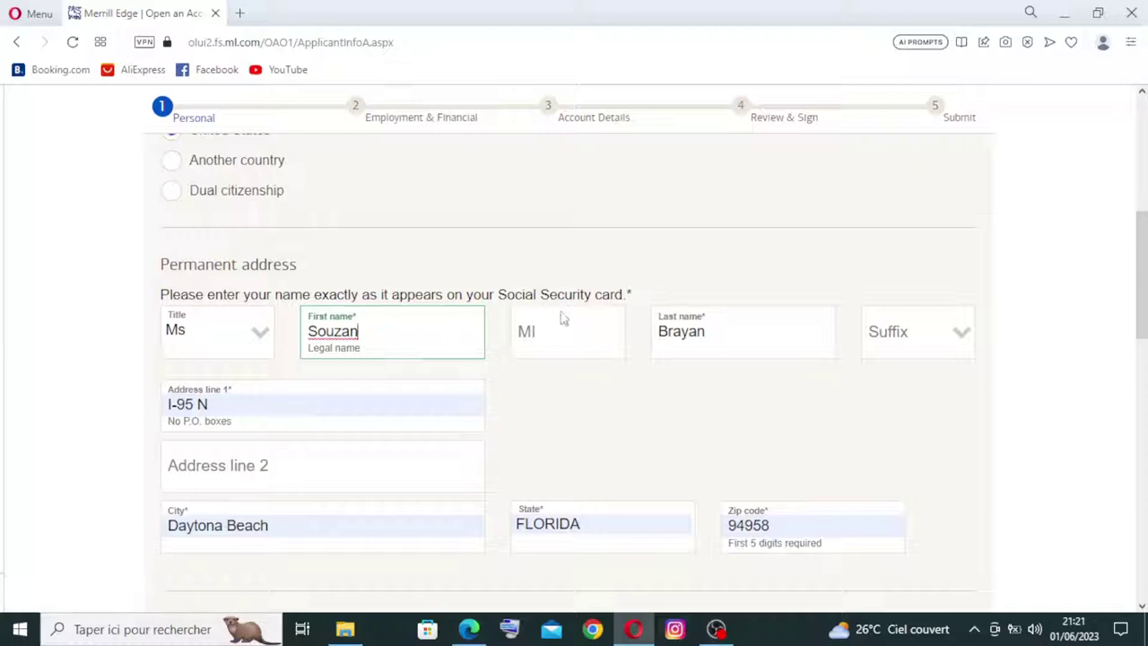
{"action": "left_click", "coordinate": [912, 330]}
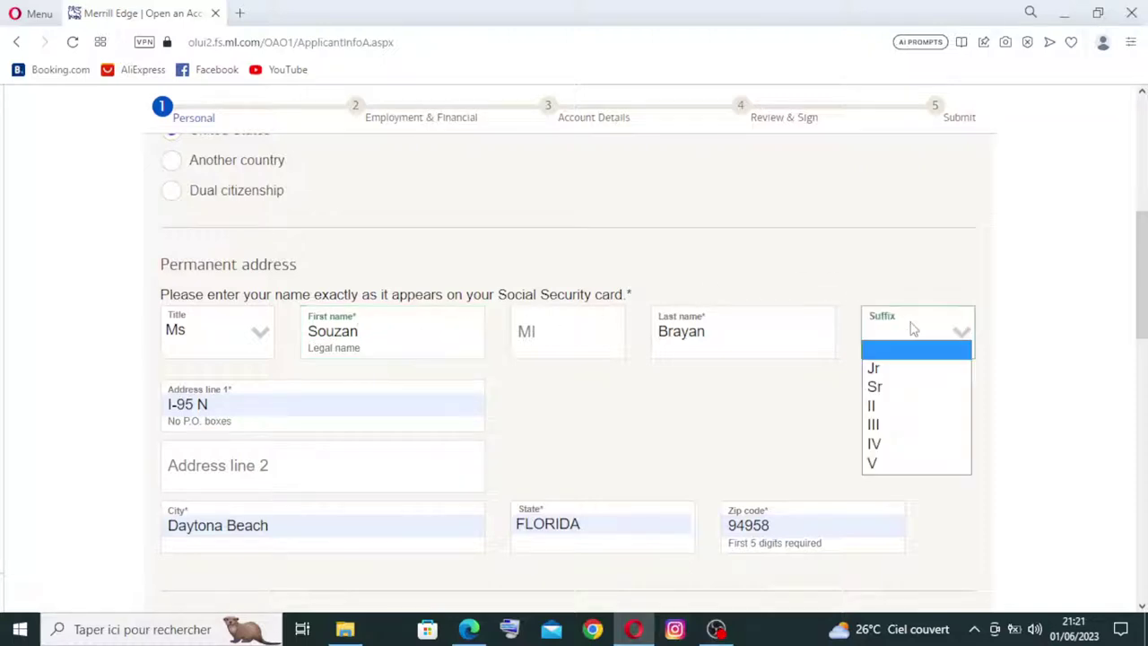
{"action": "left_click", "coordinate": [880, 368]}
{"action": "left_click", "coordinate": [551, 334]}
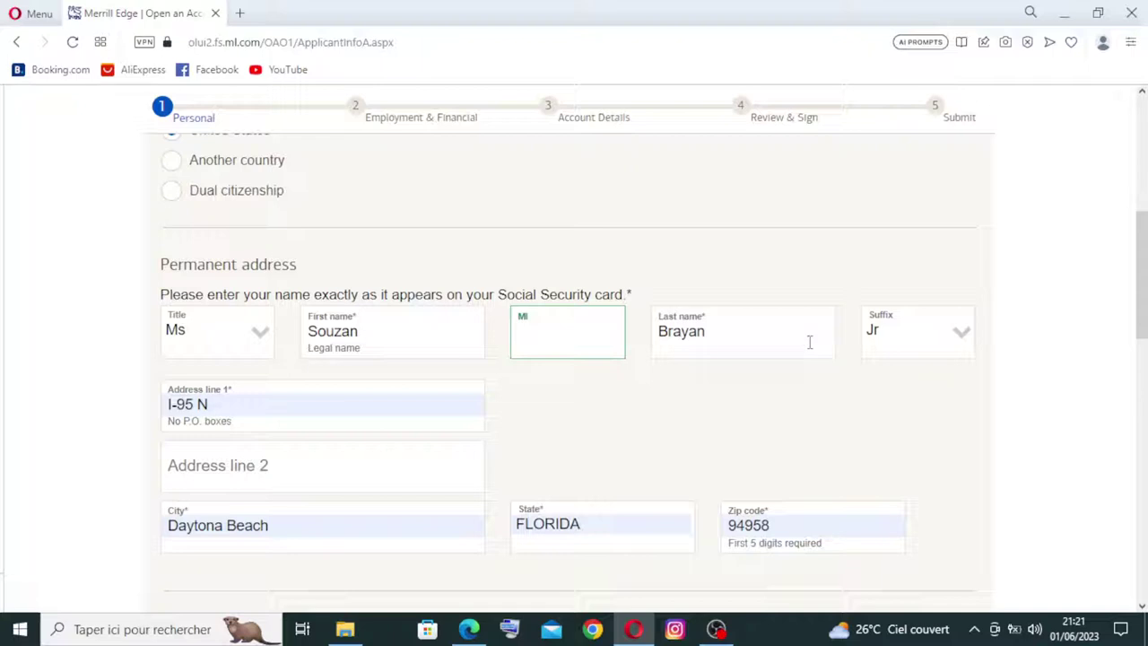
{"action": "left_click", "coordinate": [826, 392]}
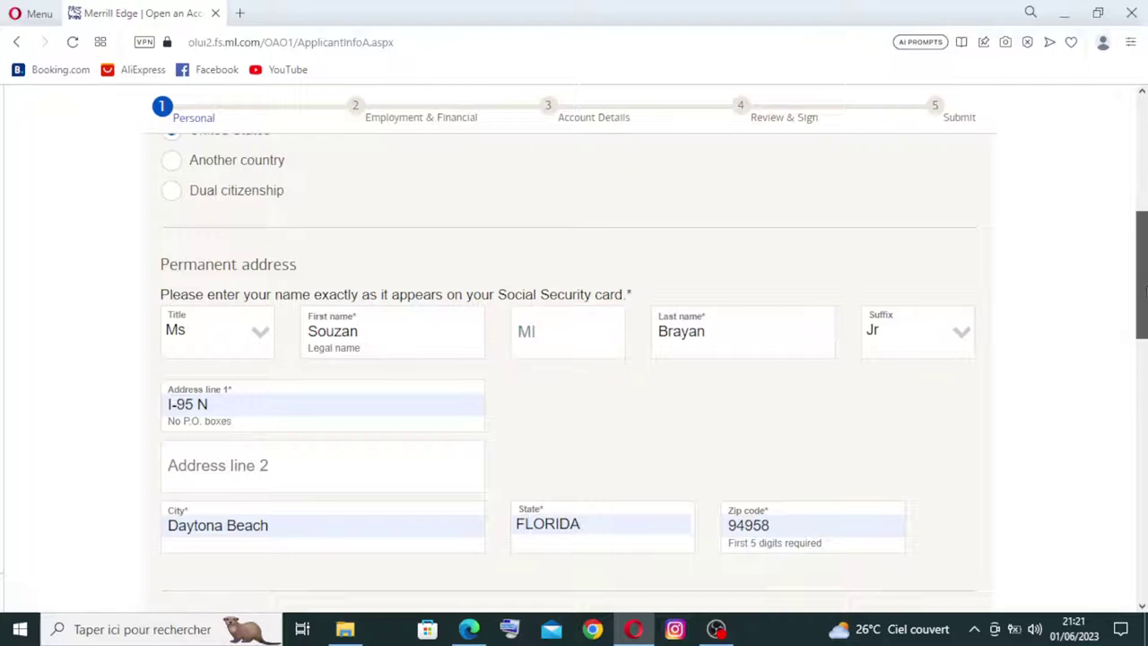
Confirm the mailing address is the same as the permanent address
{"action": "scroll", "coordinate": [827, 392], "scroll_direction": "down", "scroll_amount": 1}
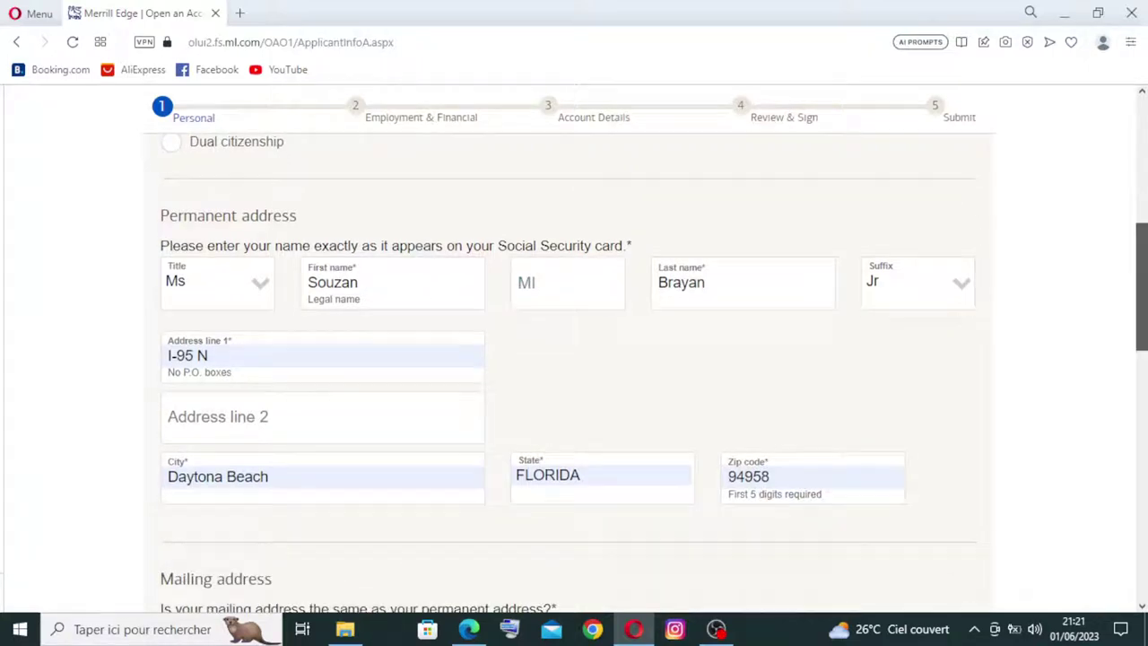
{"action": "scroll", "coordinate": [559, 354], "scroll_direction": "down", "scroll_amount": 1}
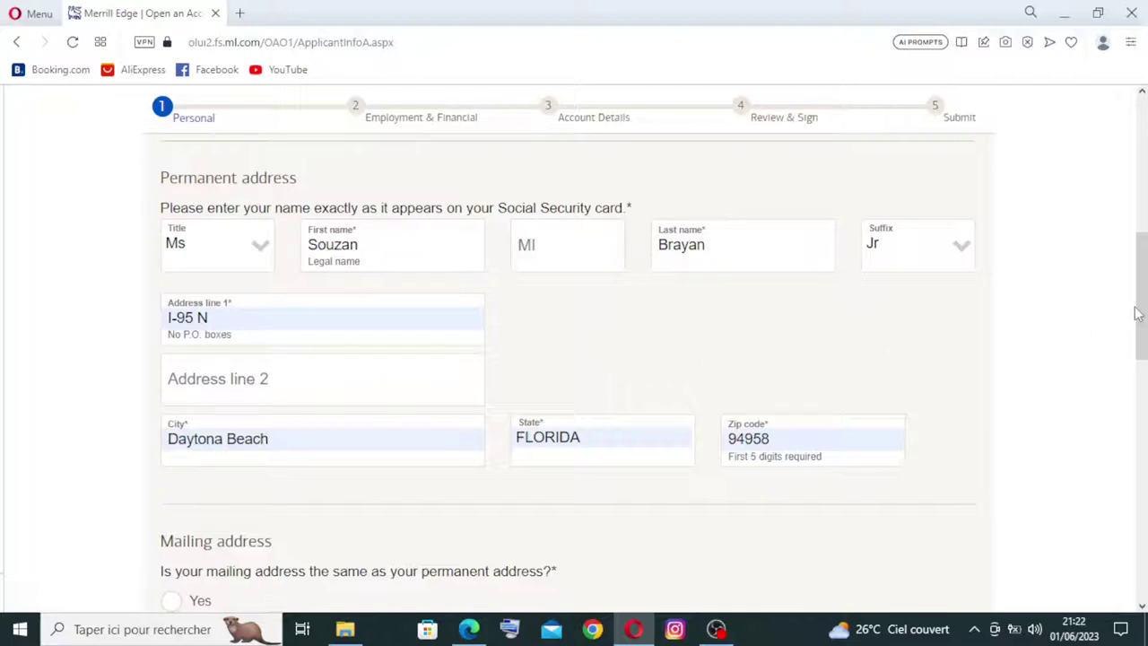
{"action": "left_click_drag", "start_coordinate": [1140, 313], "coordinate": [1141, 358]}
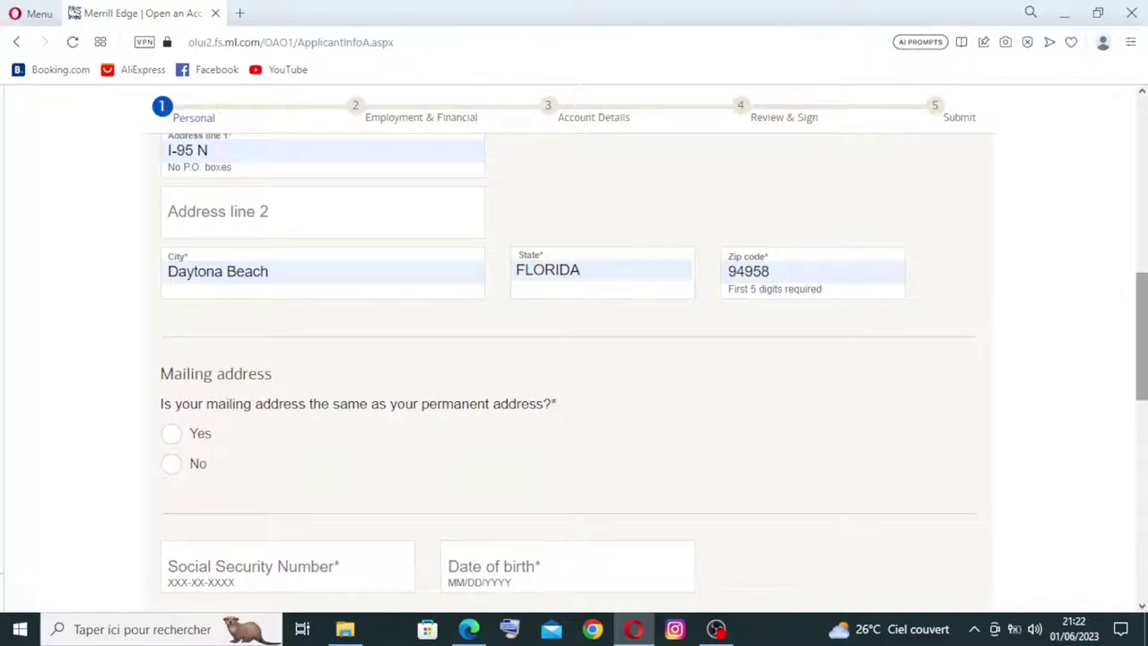
{"action": "left_click_drag", "start_coordinate": [1140, 358], "coordinate": [1140, 377]}
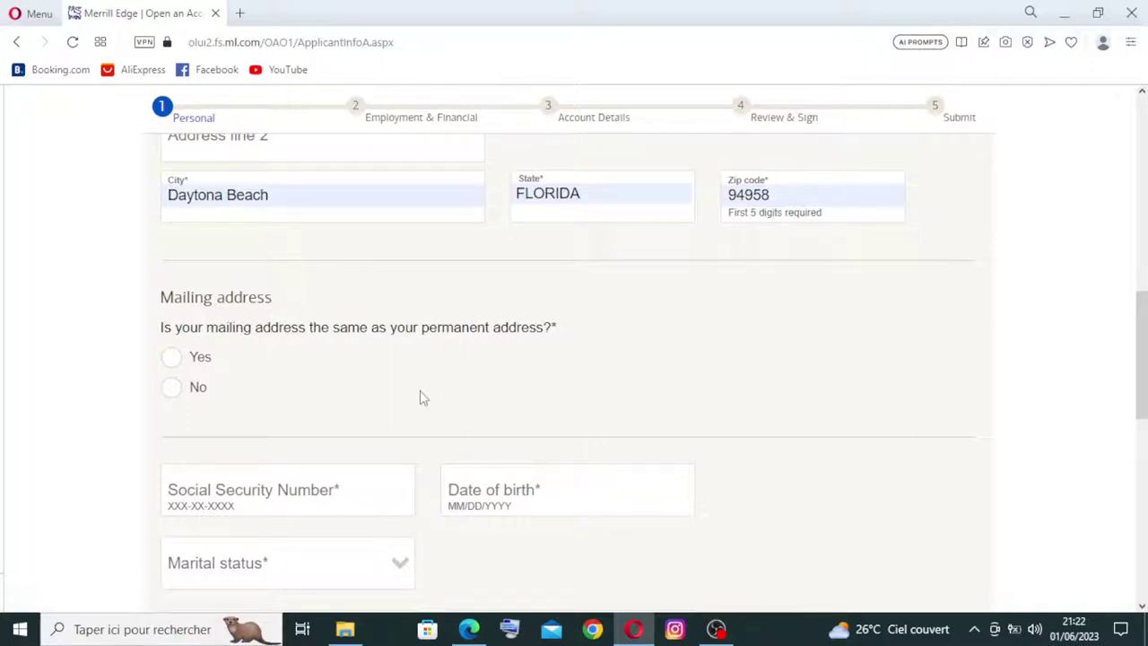
{"action": "left_click", "coordinate": [175, 364]}
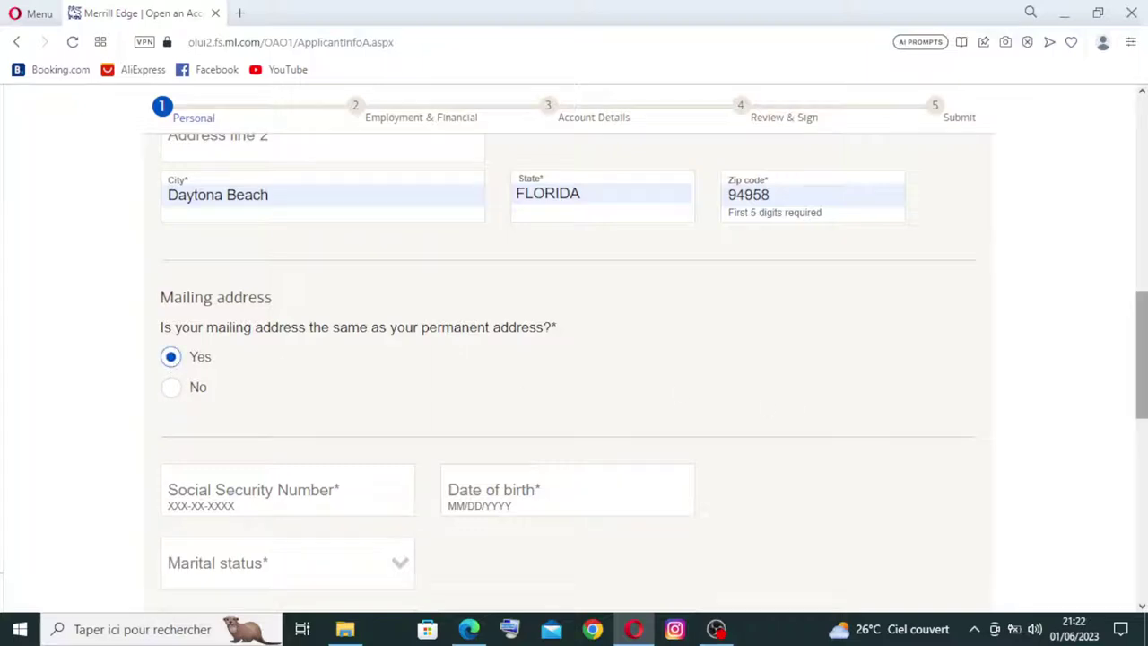
{"action": "scroll", "coordinate": [1141, 359], "scroll_direction": "down", "scroll_amount": 1}
{"action": "scroll", "coordinate": [376, 195], "scroll_direction": "down", "scroll_amount": 3}
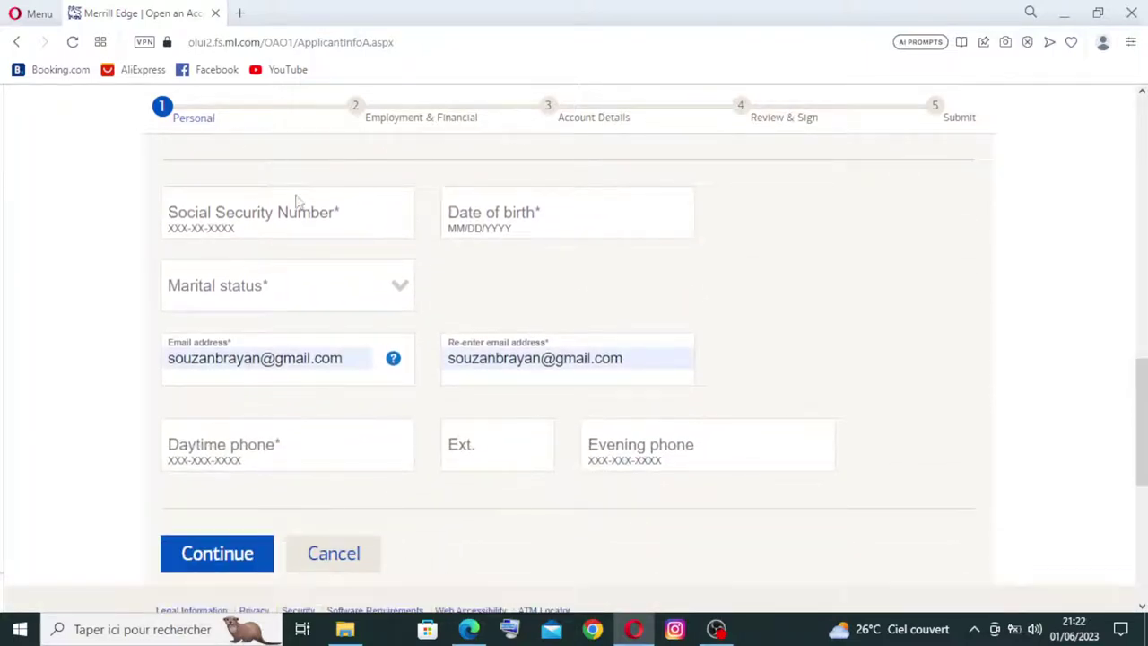
{"action": "left_click", "coordinate": [297, 212]}
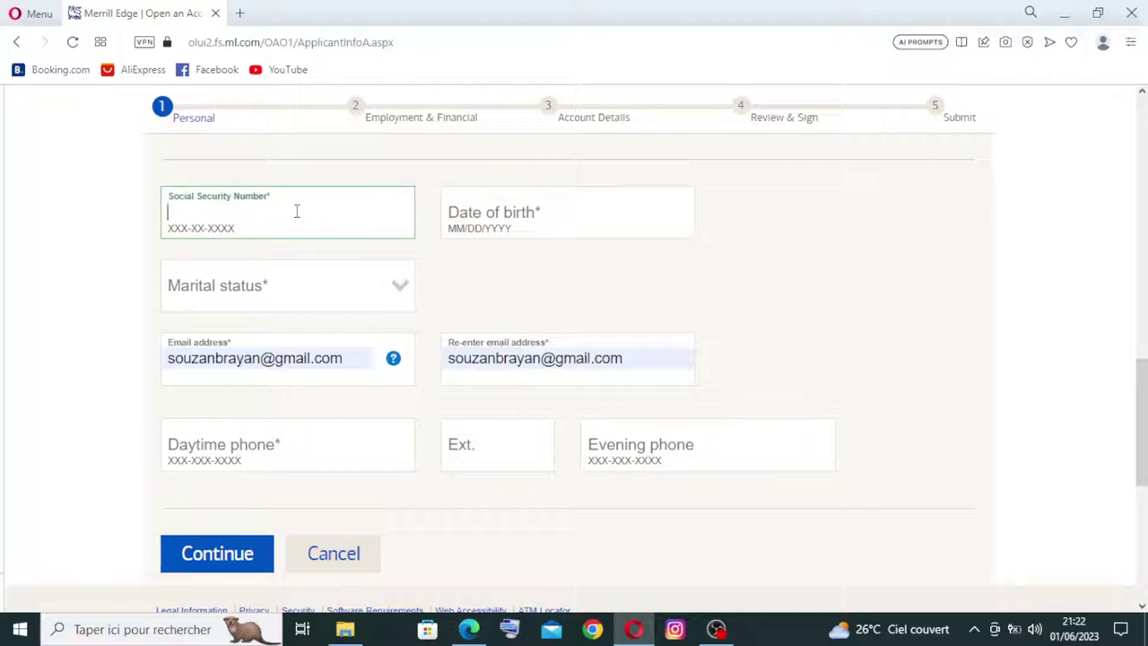
{"action": "type", "text": "'((-é"}
{"action": "key", "text": "BackSpace"}
{"action": "key", "text": "BackSpace"}
{"action": "key", "text": "BackSpace"}
{"action": "key", "text": "BackSpace"}
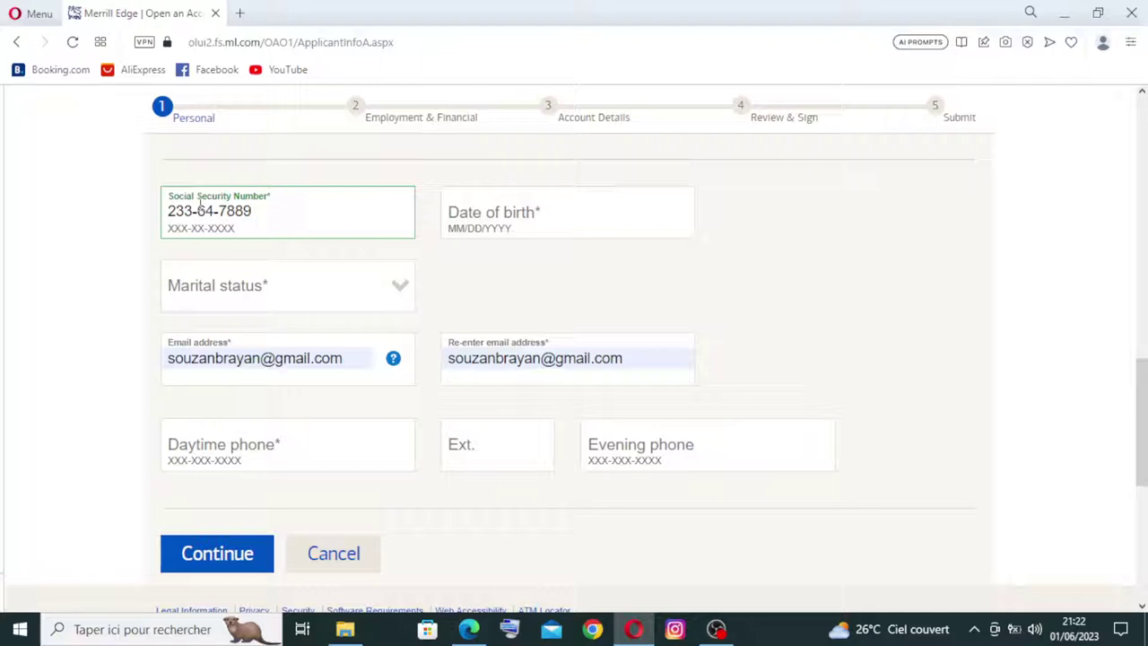
{"action": "left_click", "coordinate": [502, 208]}
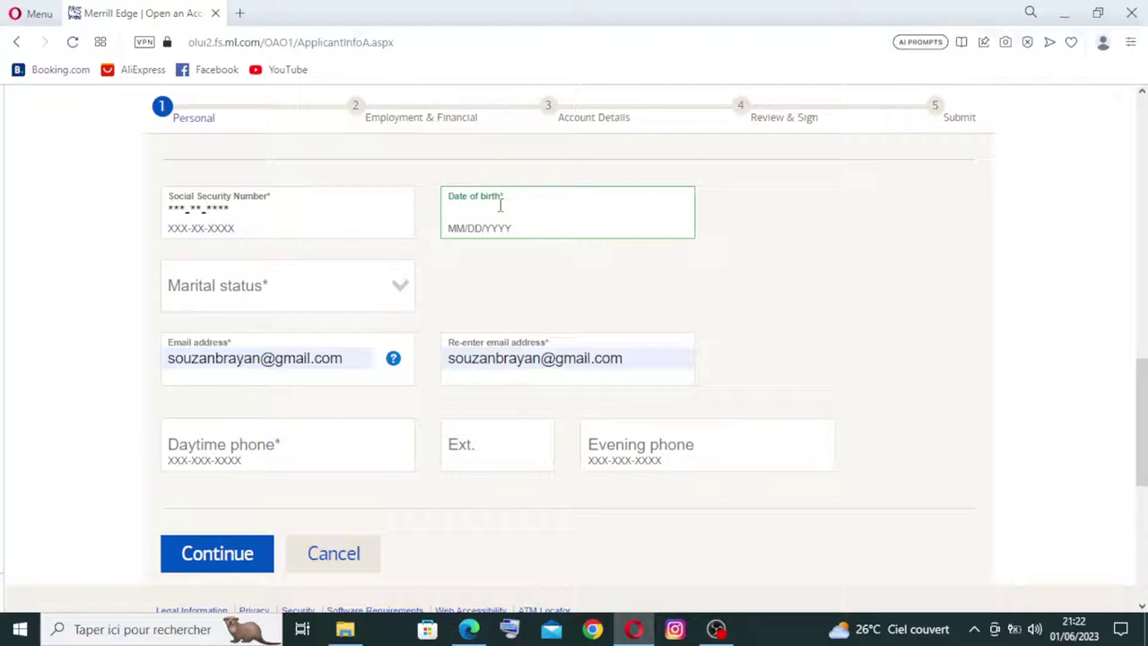
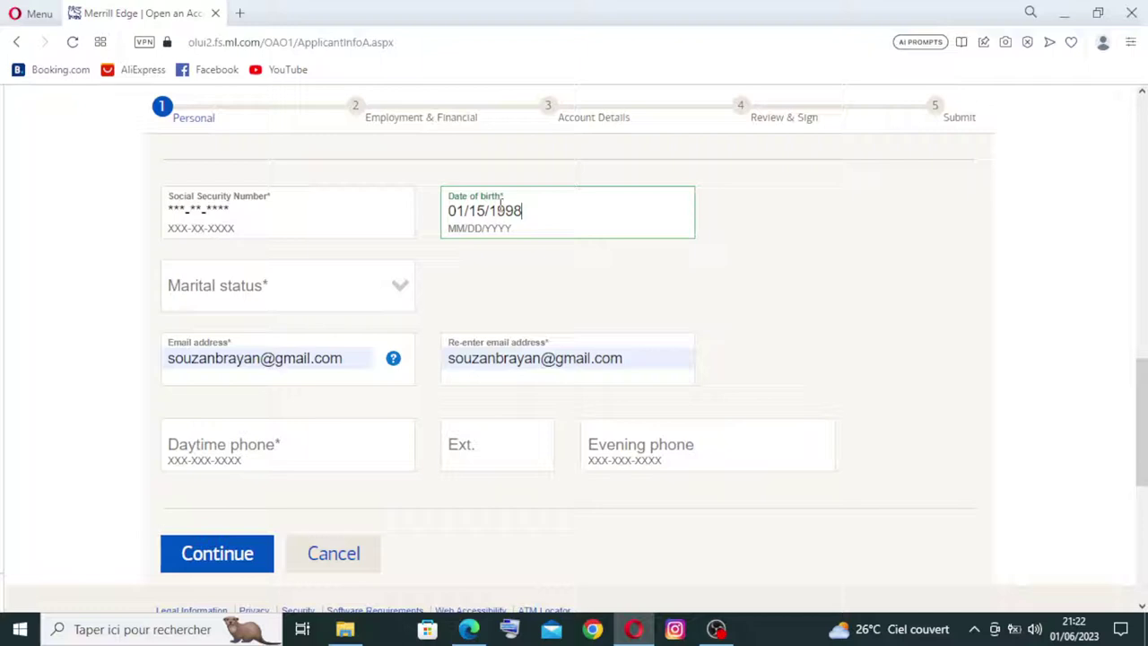
{"action": "left_click", "coordinate": [276, 280]}
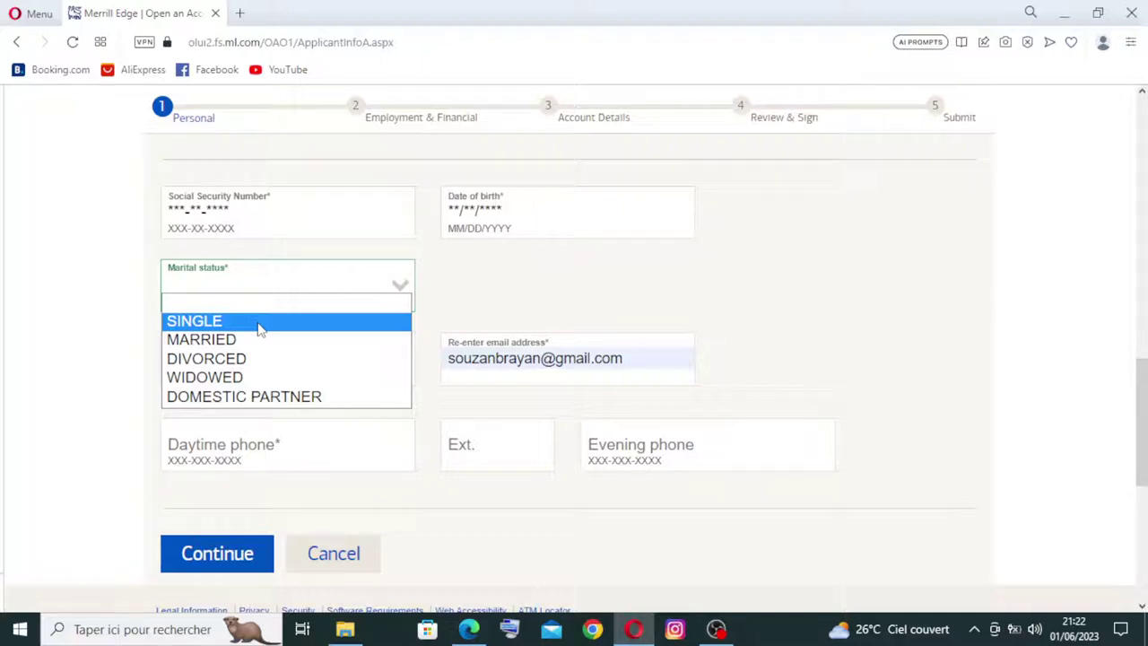
{"action": "left_click", "coordinate": [260, 325]}
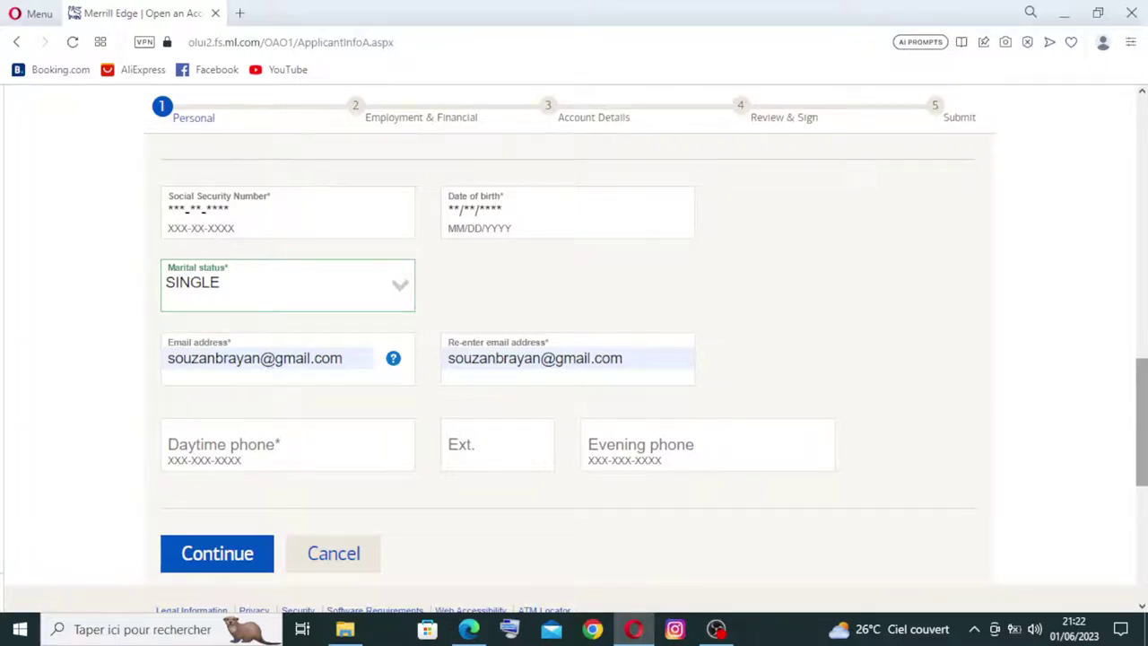
{"action": "scroll", "coordinate": [1141, 421], "scroll_direction": "down", "scroll_amount": 2}
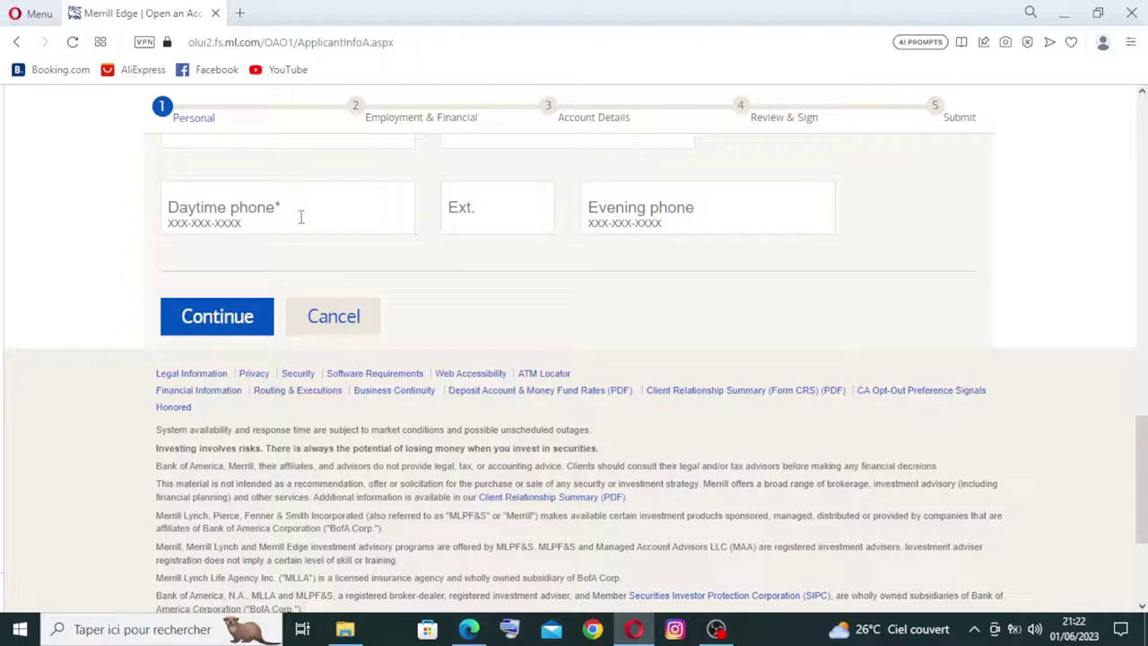
{"action": "left_click", "coordinate": [302, 217]}
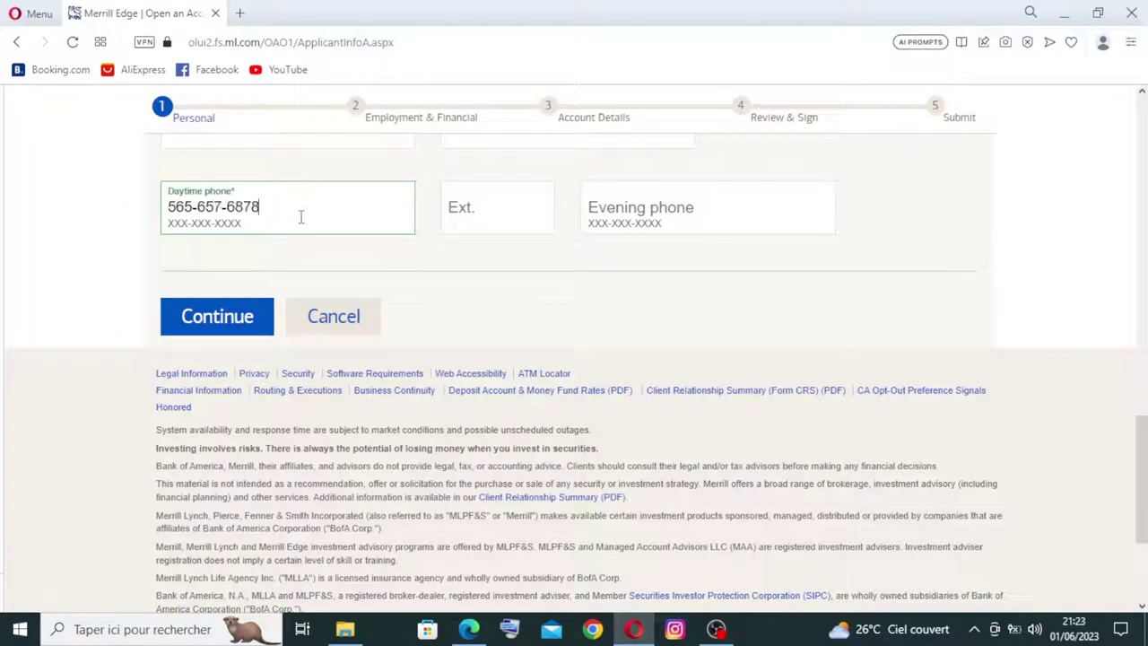
{"action": "left_click", "coordinate": [480, 203]}
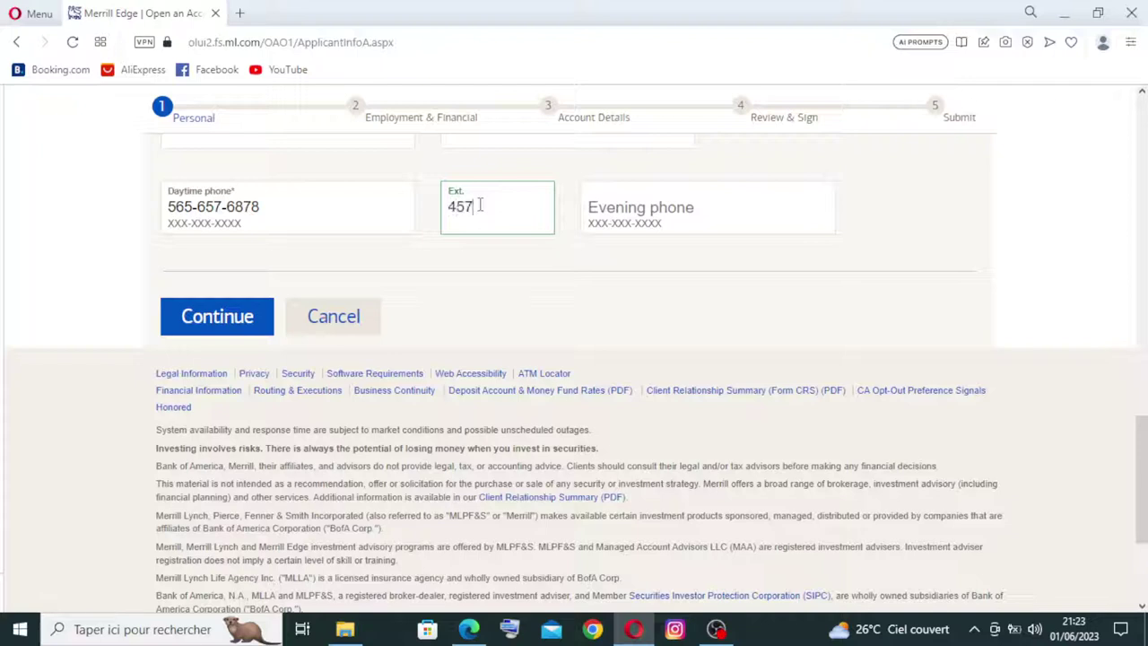
{"action": "left_click", "coordinate": [715, 207]}
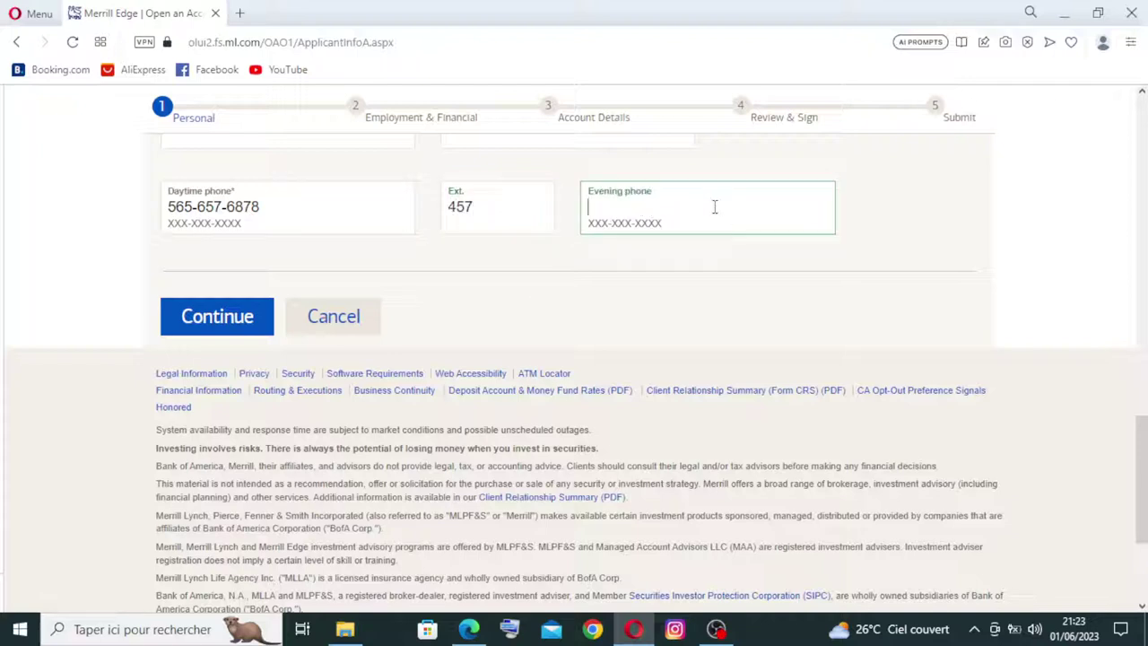
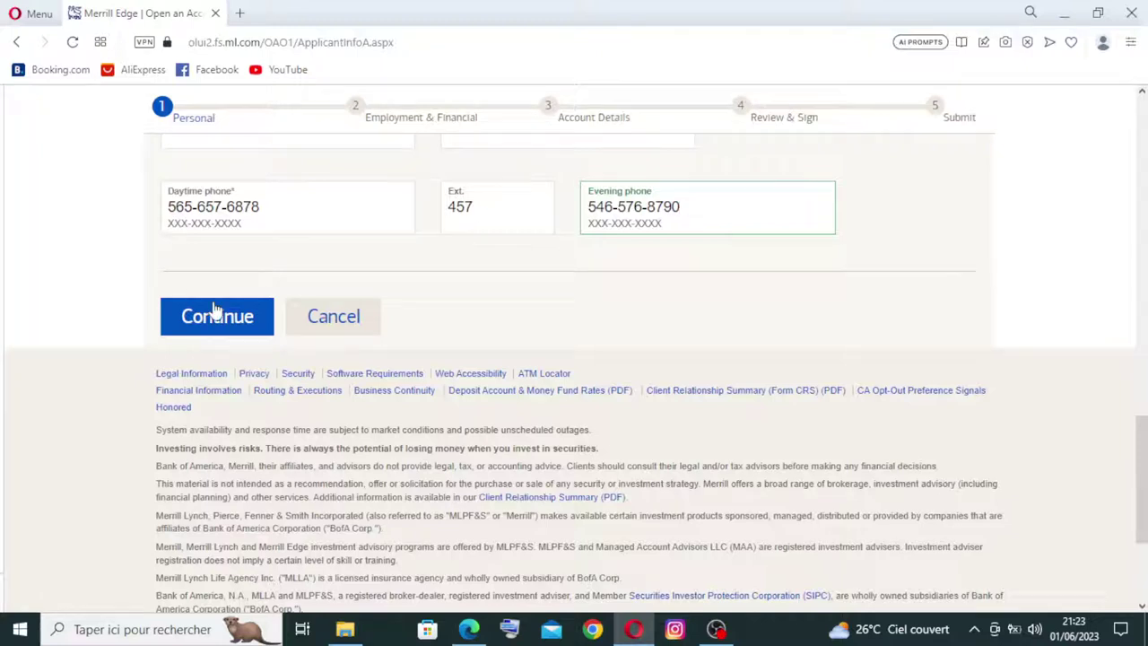
{"action": "left_click", "coordinate": [217, 310]}
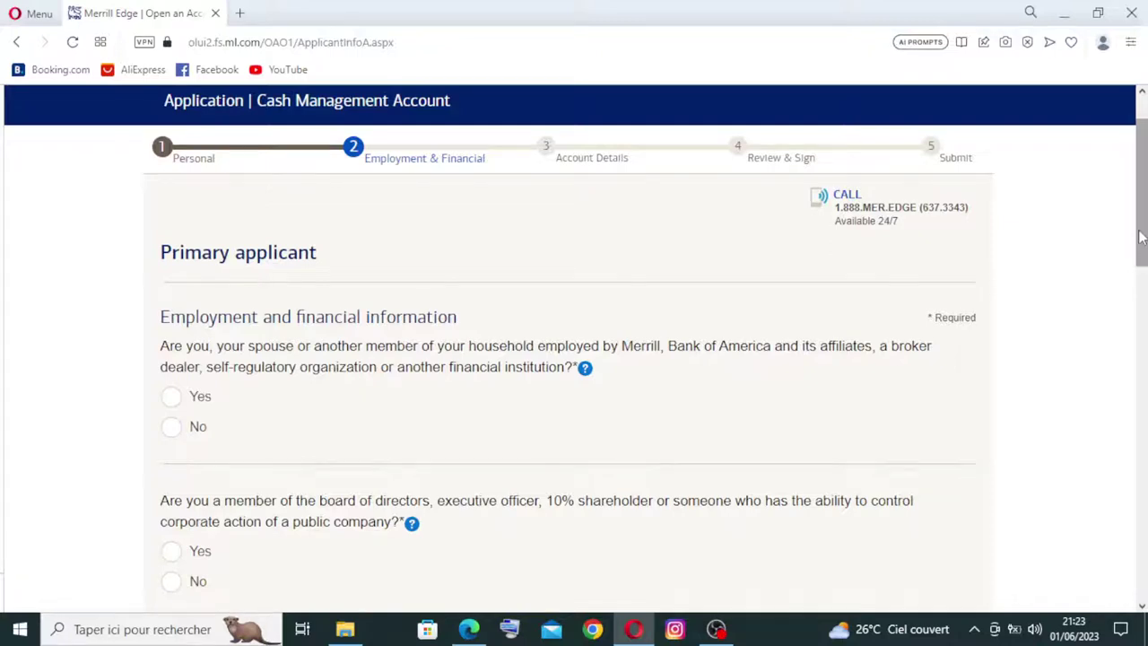
Answer No to both affiliation questions and set employment status to Student
{"action": "mouse_move", "coordinate": [1139, 240]}
{"action": "left_mouse_down"}
{"action": "mouse_move", "coordinate": [1140, 296]}
{"action": "mouse_move", "coordinate": [1145, 240]}
{"action": "left_mouse_up"}
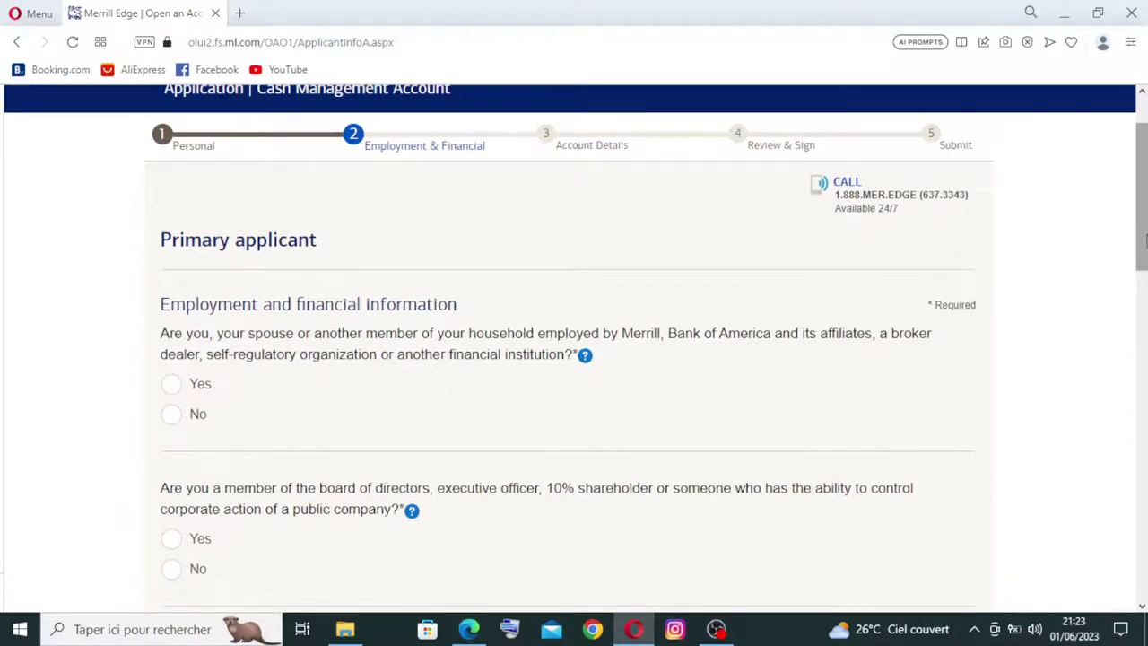
{"action": "left_click", "coordinate": [173, 413]}
{"action": "left_click", "coordinate": [171, 568]}
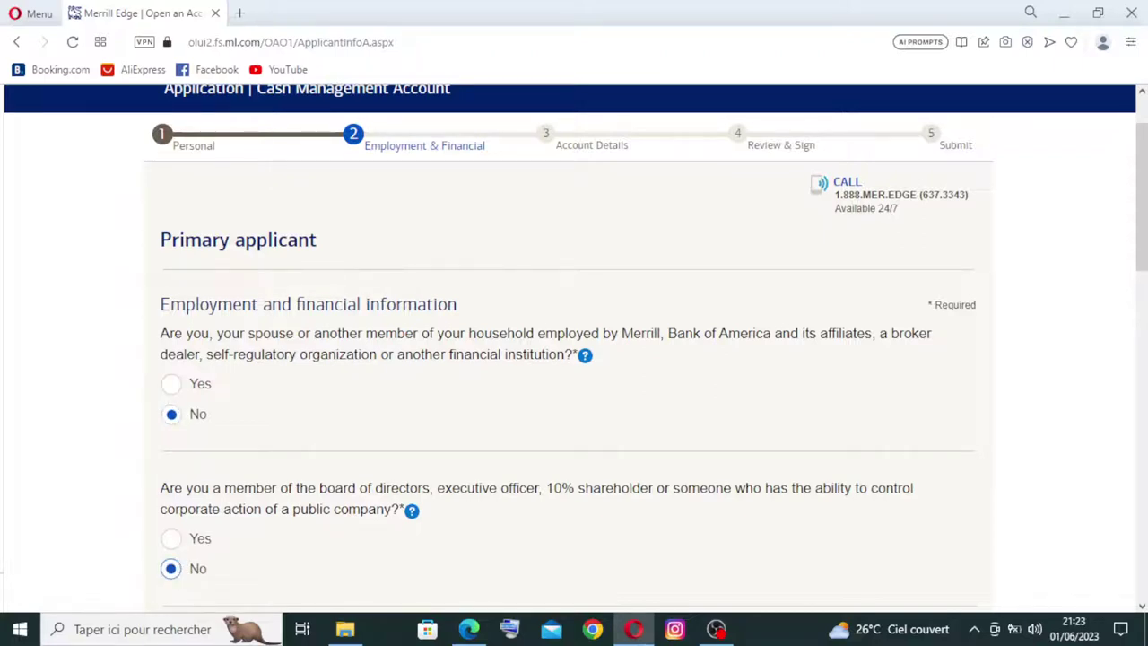
{"action": "scroll", "coordinate": [574, 348], "scroll_direction": "down", "scroll_amount": 4}
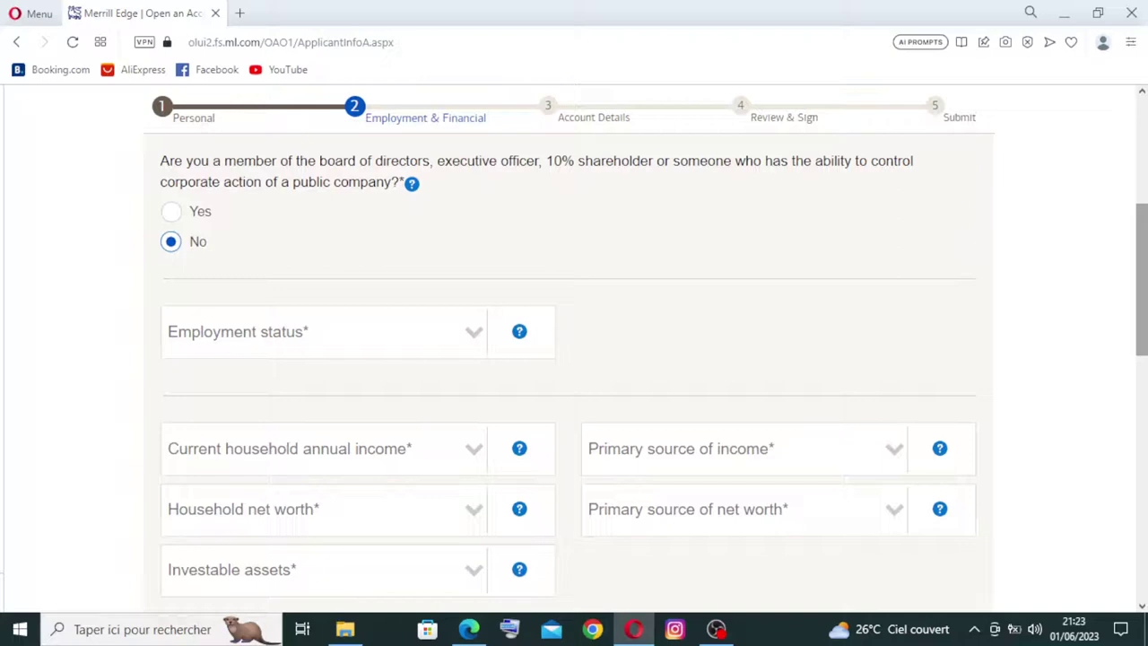
{"action": "scroll", "coordinate": [1115, 235], "scroll_direction": "up", "scroll_amount": 5}
{"action": "scroll", "coordinate": [1115, 235], "scroll_direction": "down", "scroll_amount": 5}
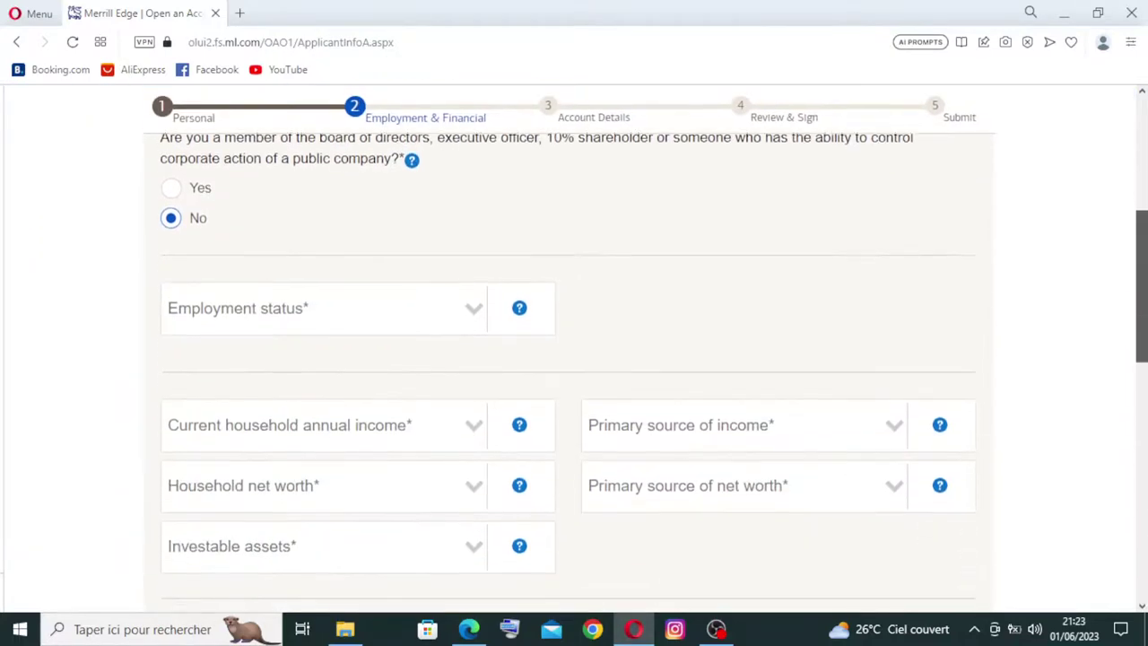
{"action": "left_click", "coordinate": [470, 278]}
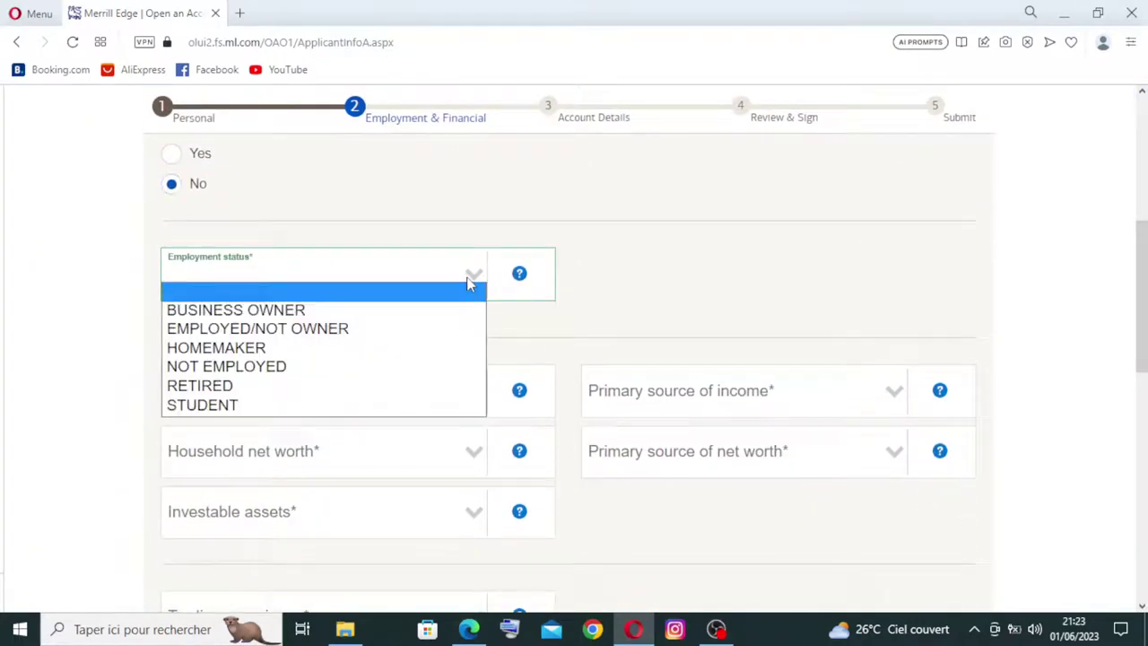
{"action": "left_click", "coordinate": [377, 411]}
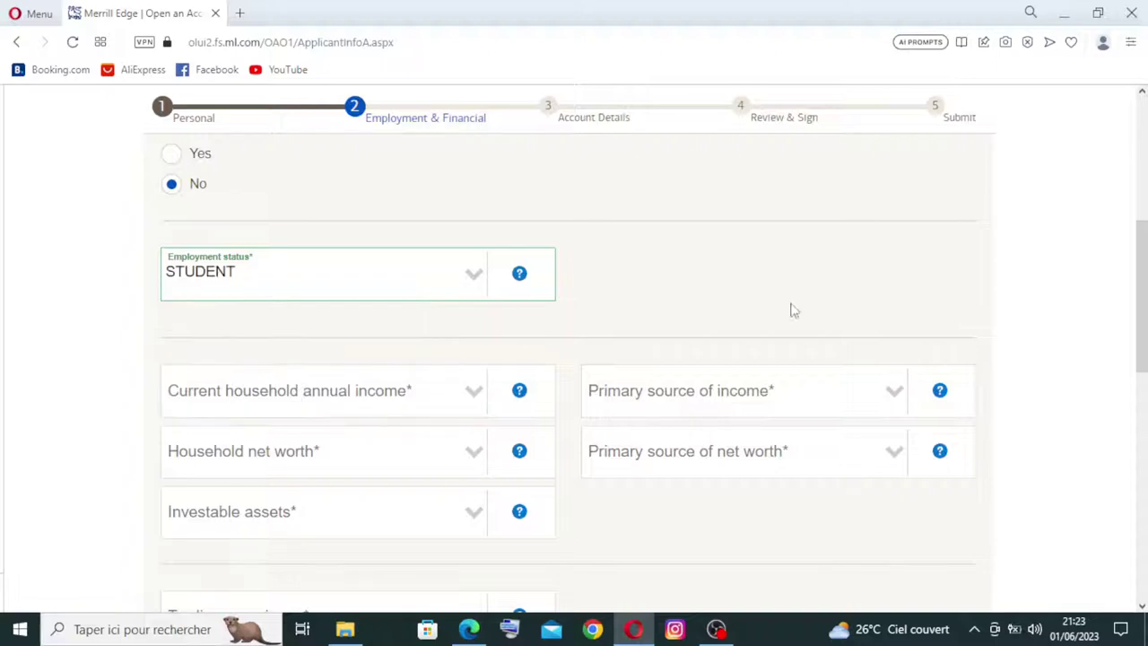
Set household annual income and net worth both to under $24,999
{"action": "scroll", "coordinate": [601, 216], "scroll_direction": "down", "scroll_amount": 2}
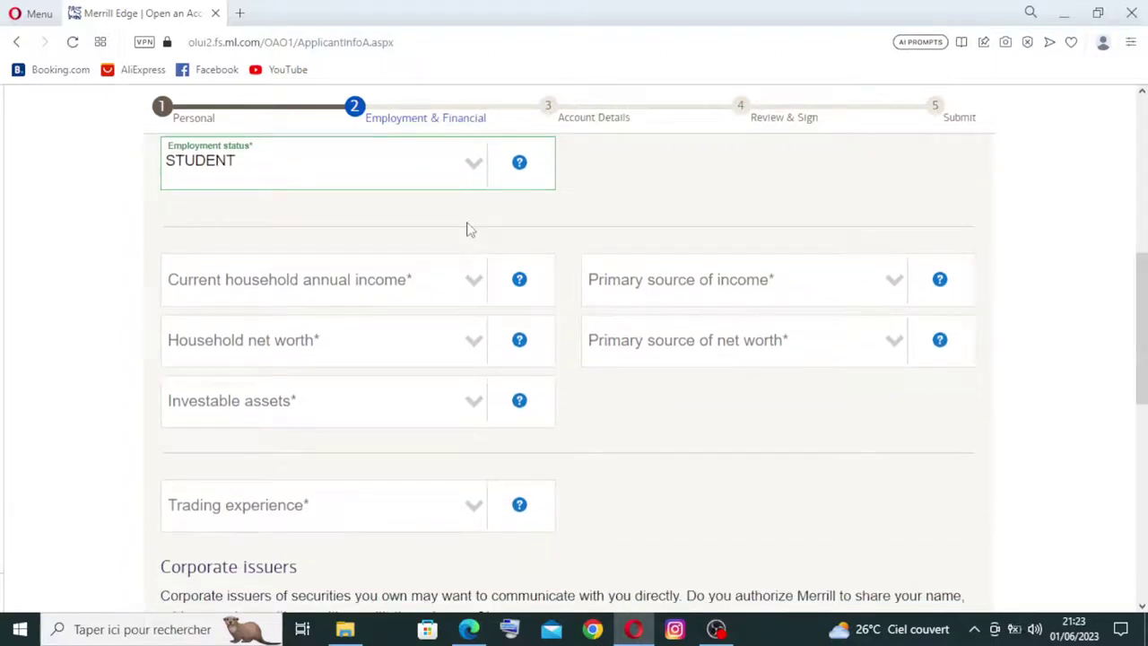
{"action": "left_click", "coordinate": [473, 279]}
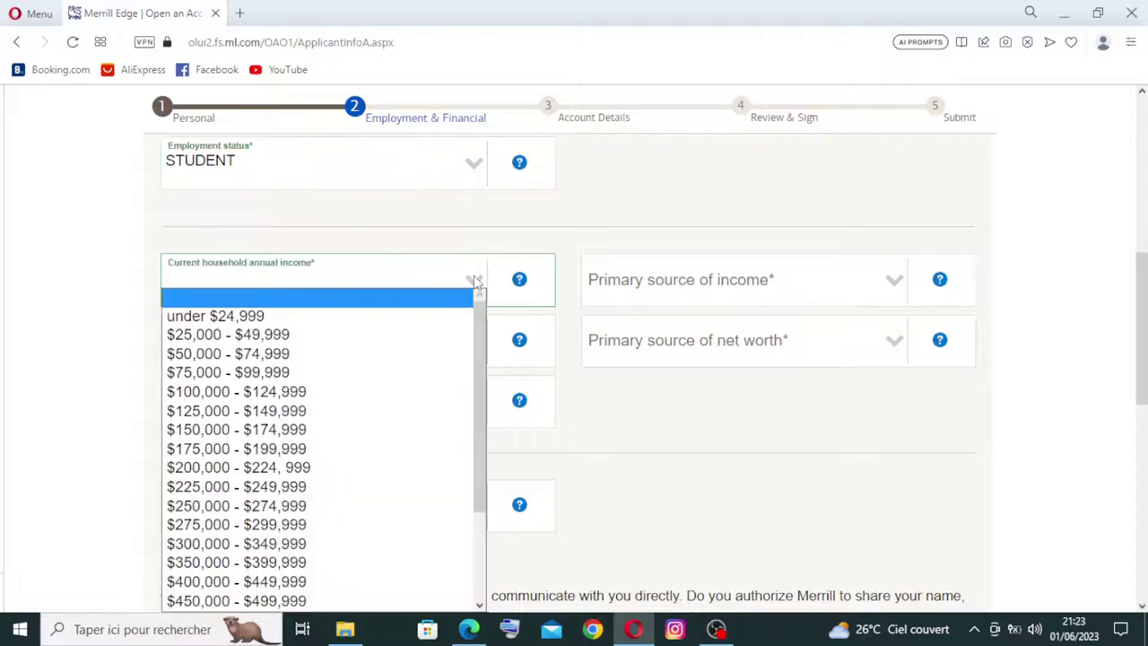
{"action": "left_click", "coordinate": [412, 318]}
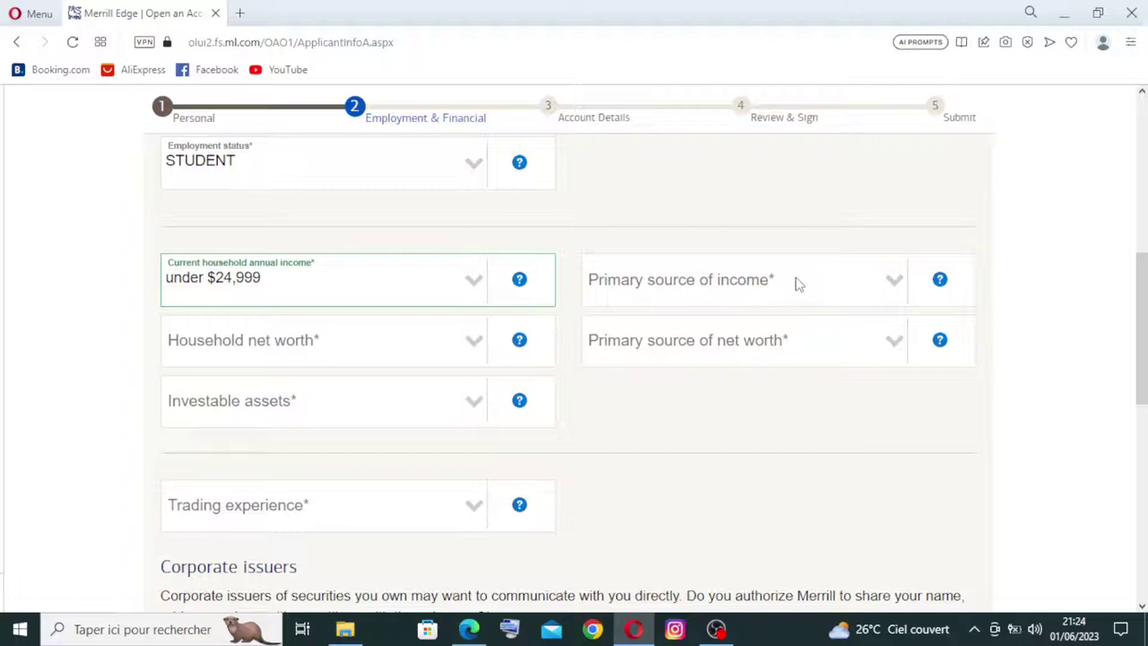
{"action": "left_click", "coordinate": [475, 357]}
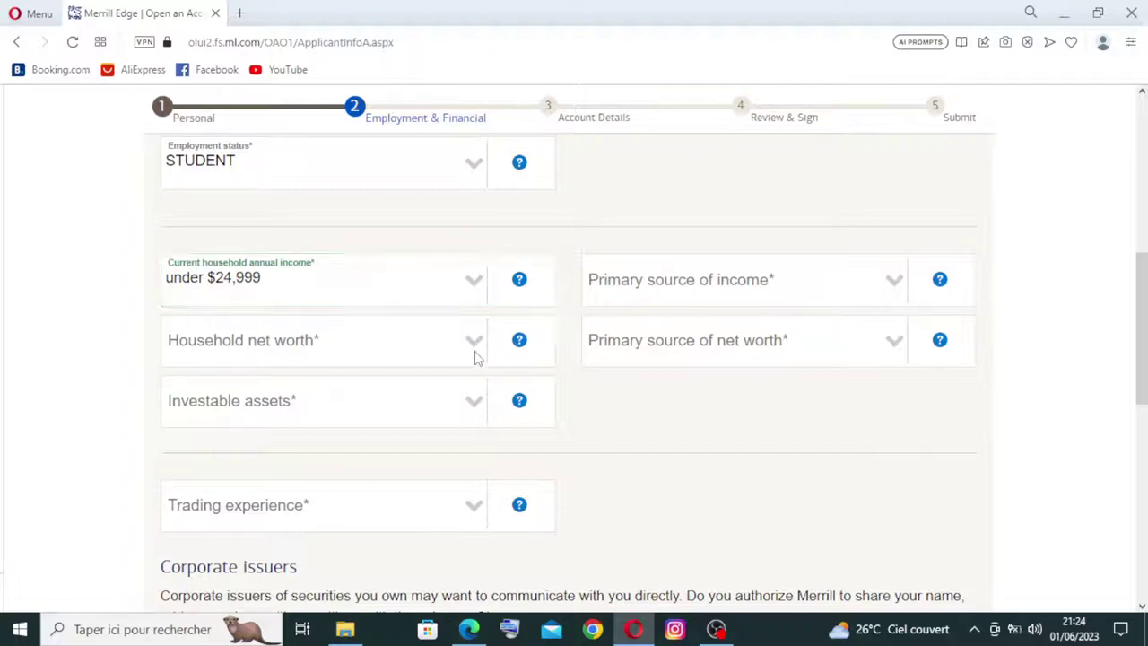
{"action": "double_click", "coordinate": [475, 357]}
{"action": "left_click", "coordinate": [404, 347]}
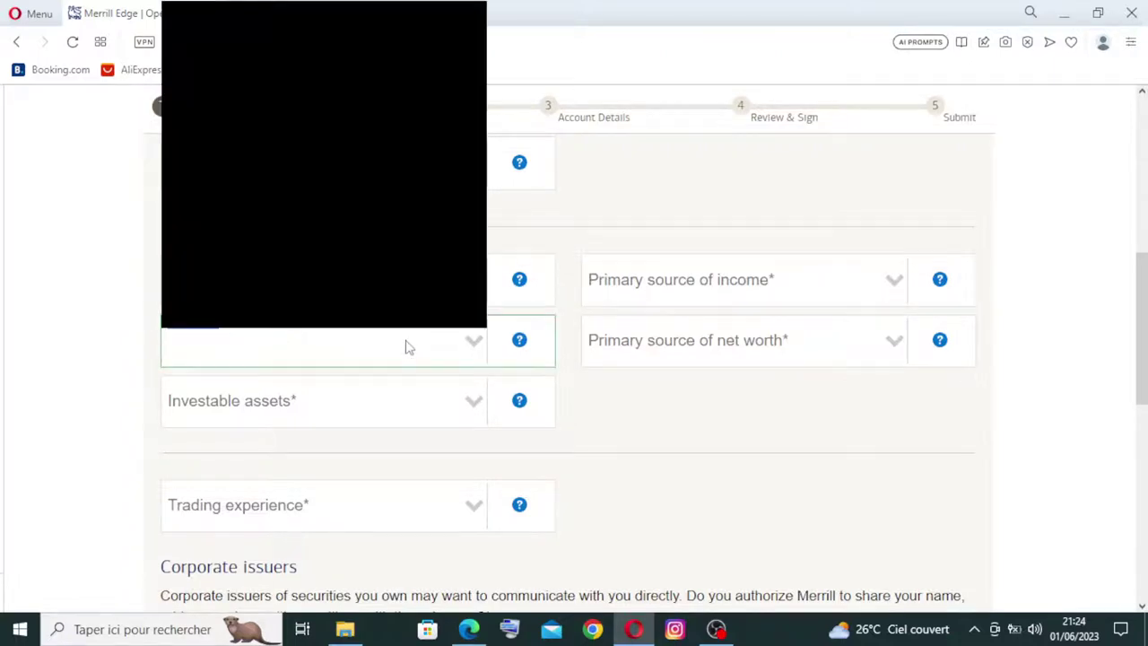
{"action": "left_click", "coordinate": [408, 347]}
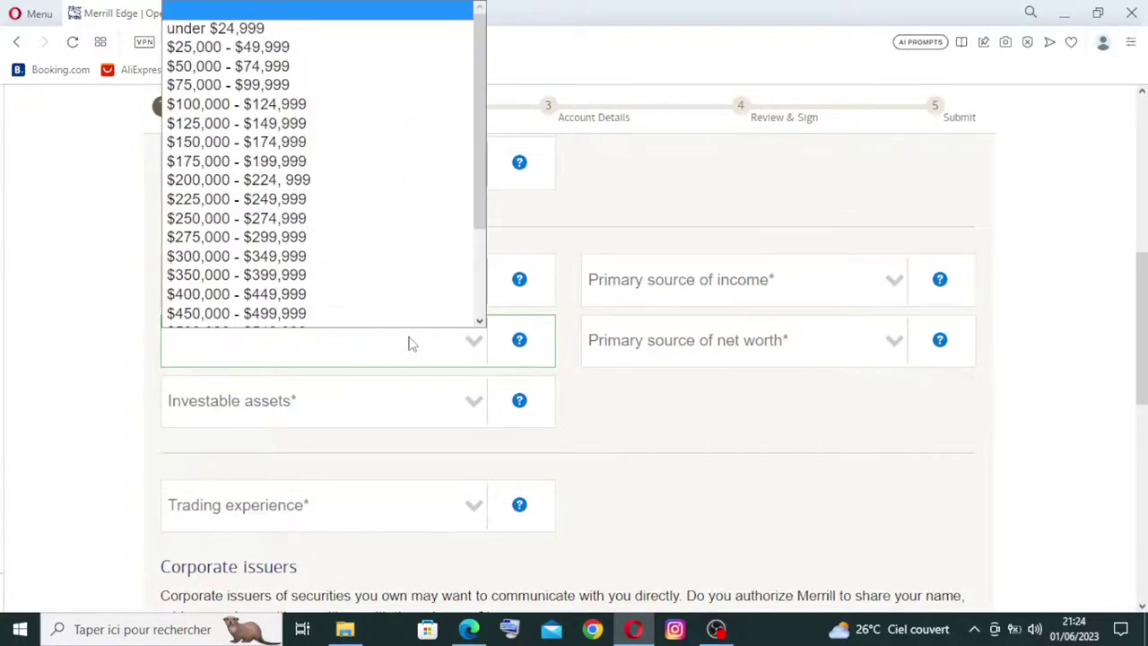
{"action": "left_click", "coordinate": [309, 29]}
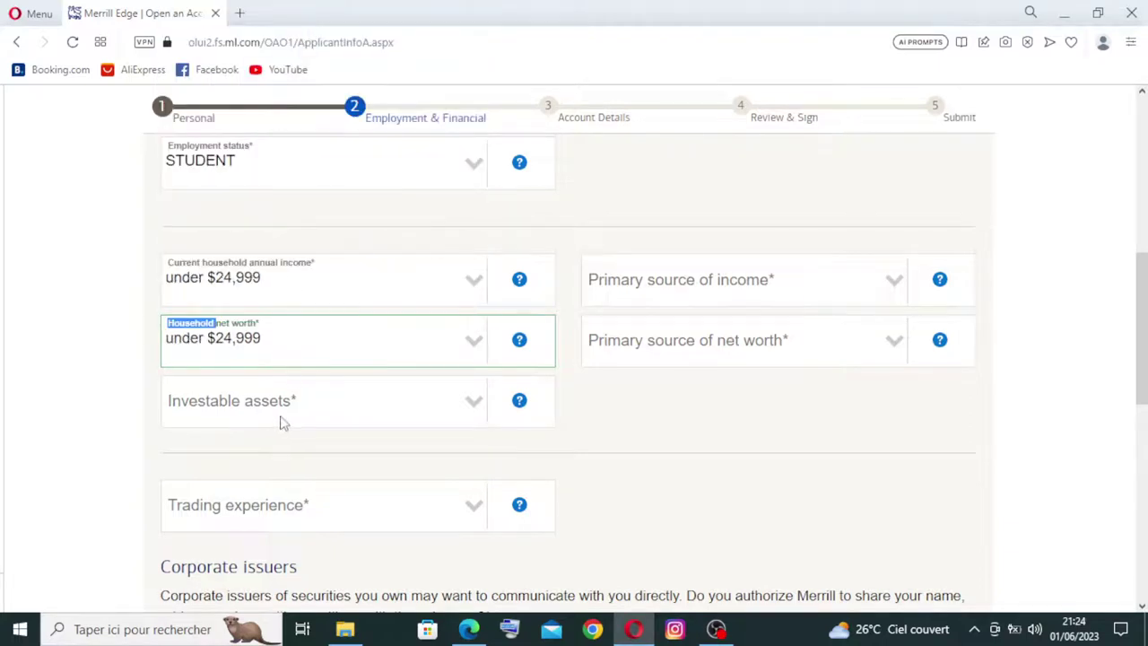
{"action": "left_click", "coordinate": [845, 296]}
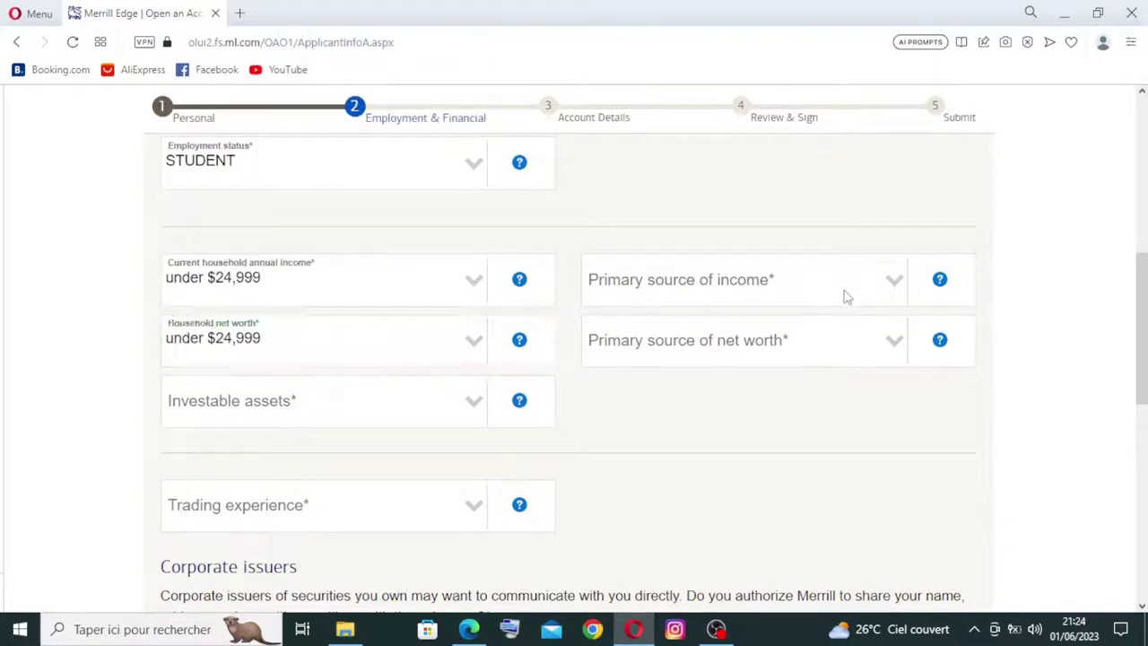
Choose Household/Family Income as the primary source of income
{"action": "left_click", "coordinate": [780, 285]}
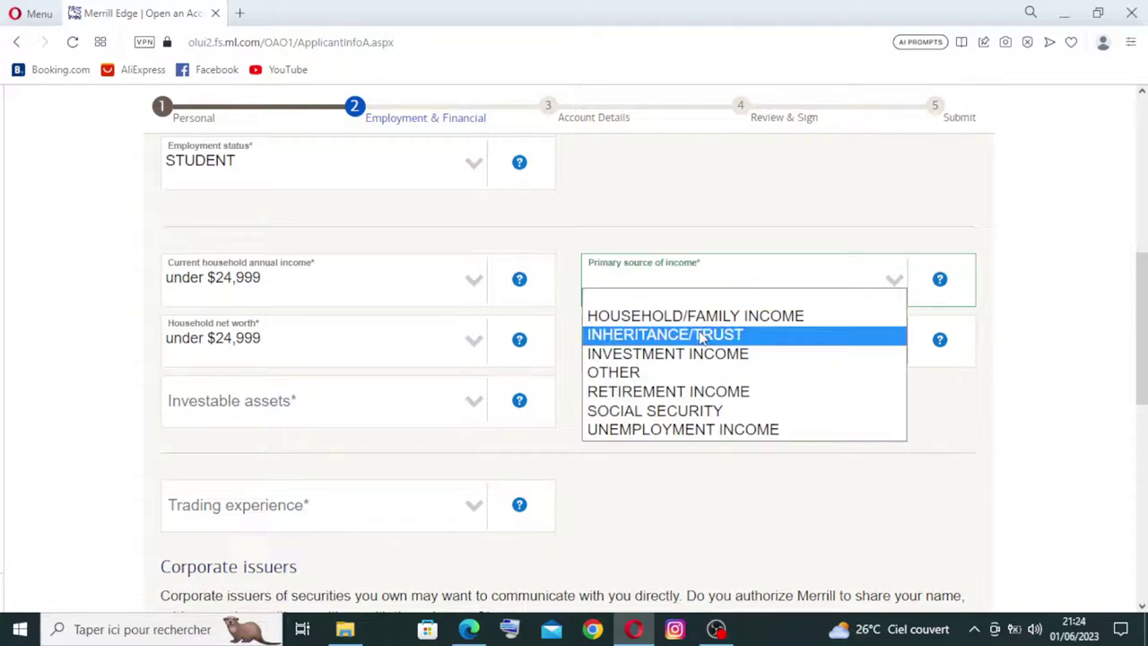
{"action": "left_click", "coordinate": [707, 512]}
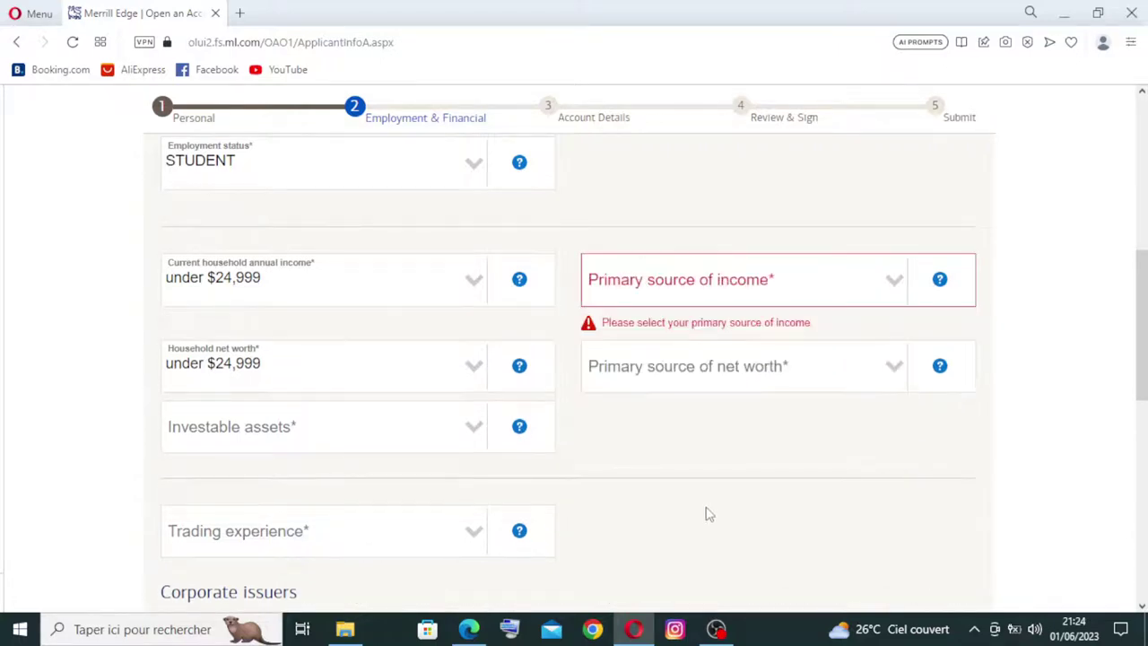
{"action": "left_click", "coordinate": [750, 284]}
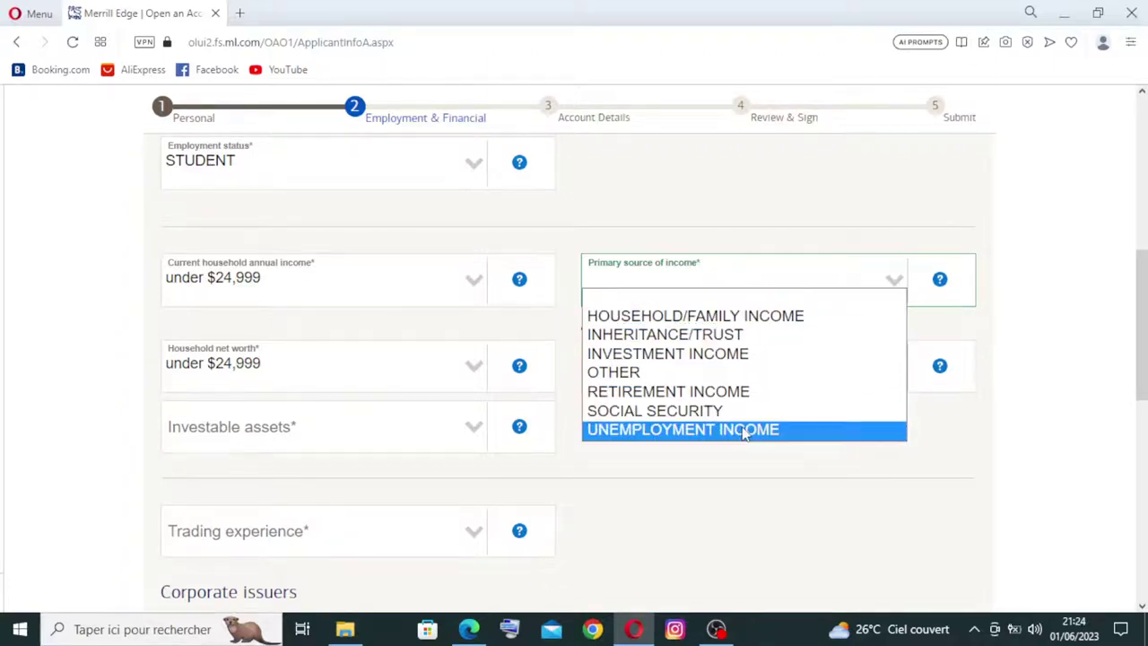
{"action": "left_click", "coordinate": [737, 316]}
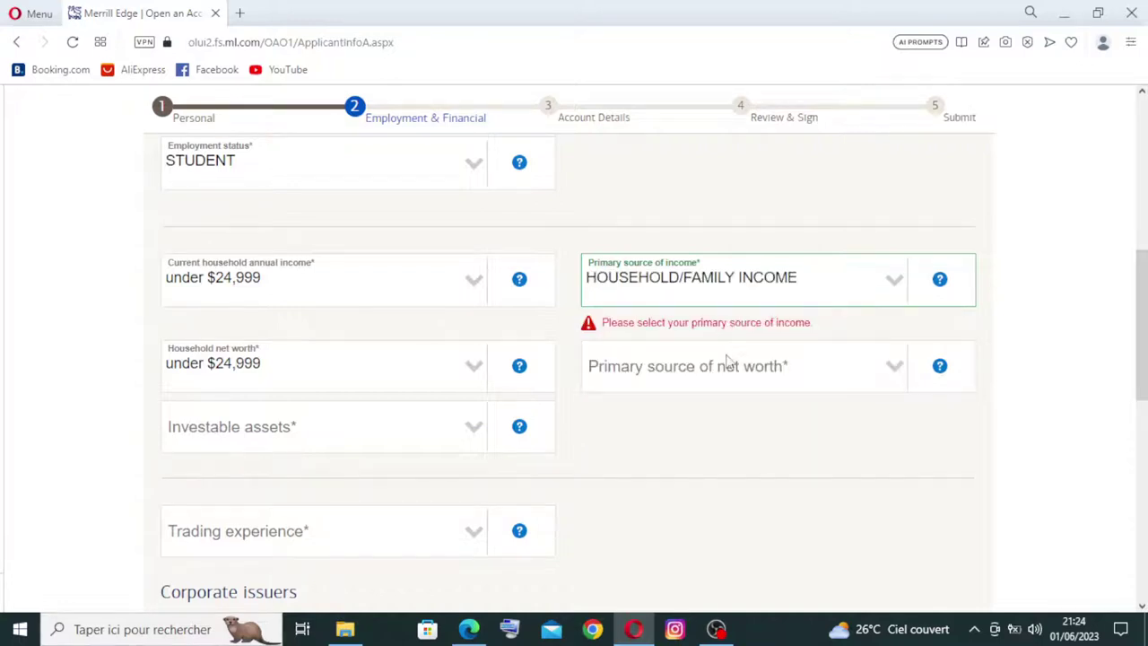
Choose Charitable Trusts as net-worth source and under $24,999 for investable assets
{"action": "left_click", "coordinate": [805, 362]}
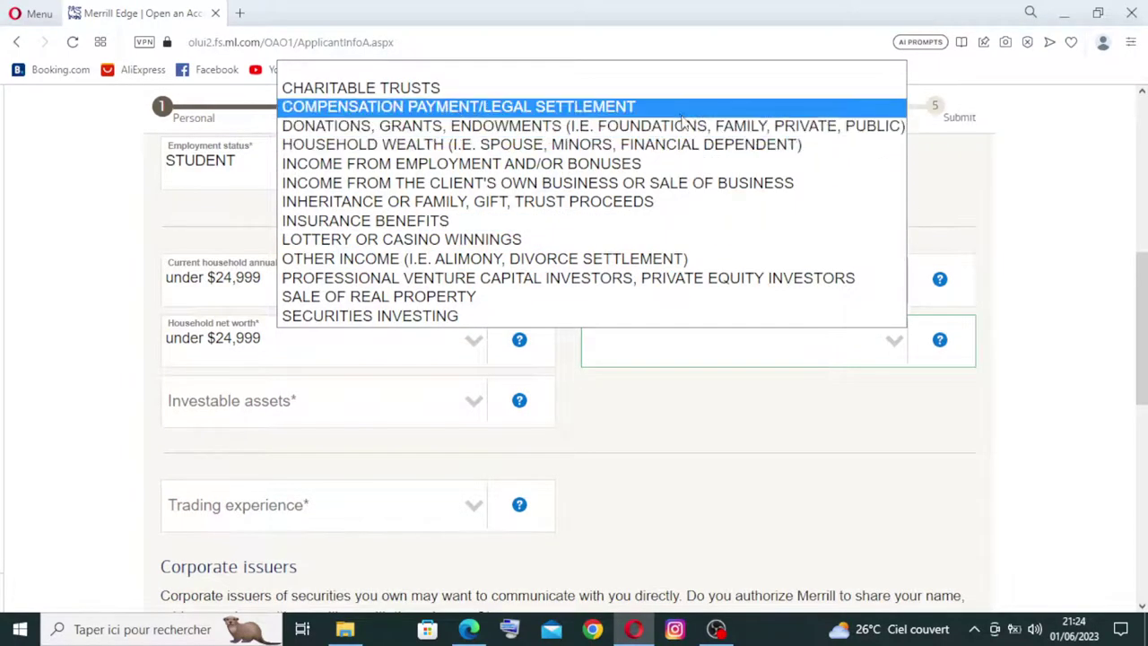
{"action": "key", "text": "ctrl+f"}
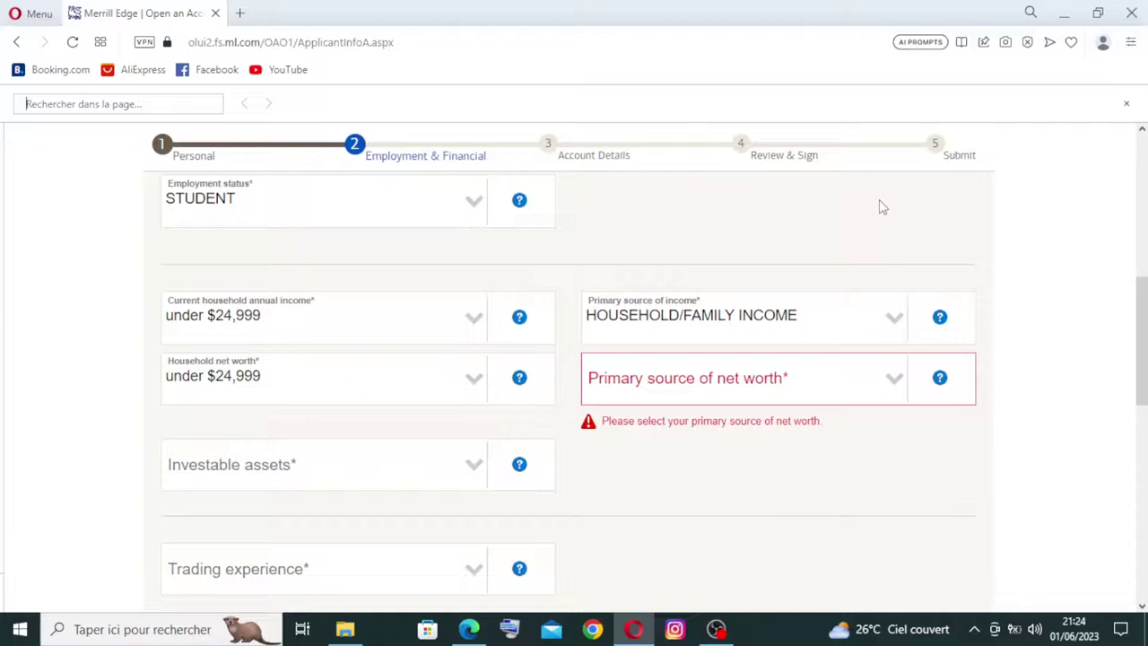
{"action": "left_click", "coordinate": [843, 388]}
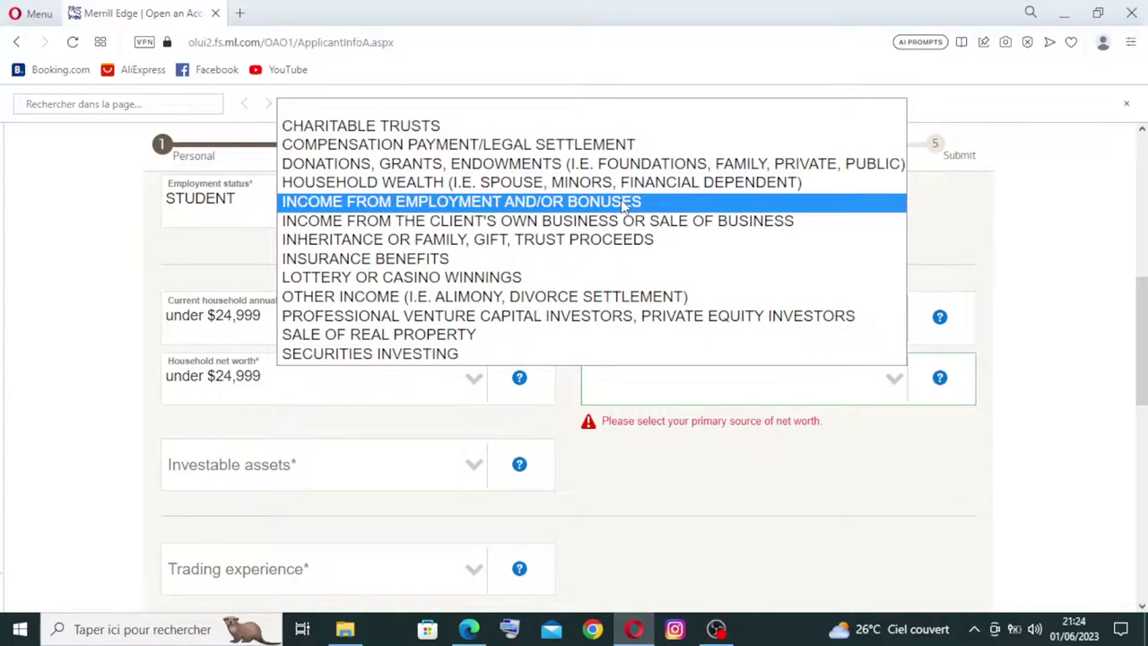
{"action": "left_click", "coordinate": [616, 128]}
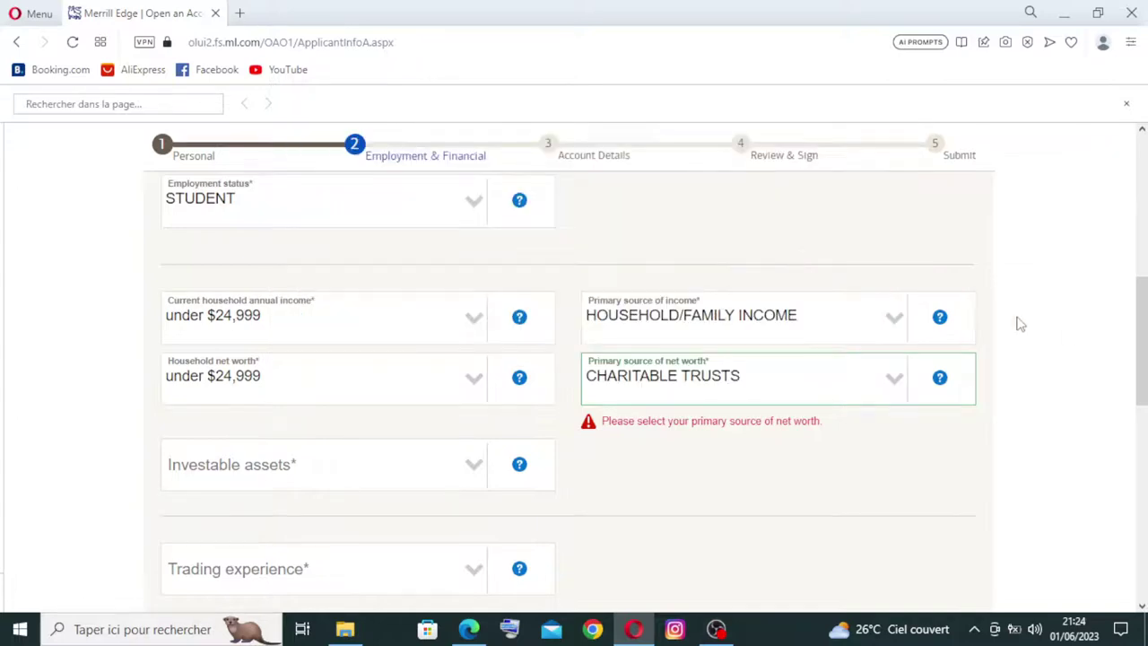
{"action": "scroll", "coordinate": [1140, 341], "scroll_direction": "down", "scroll_amount": 2}
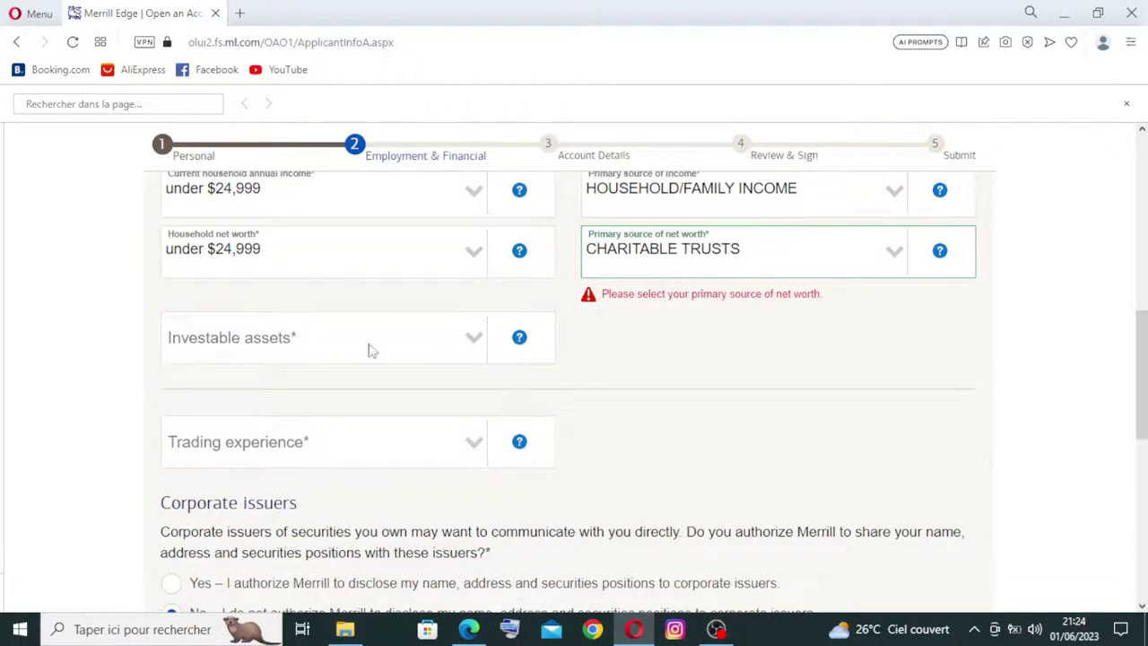
{"action": "left_click", "coordinate": [370, 349]}
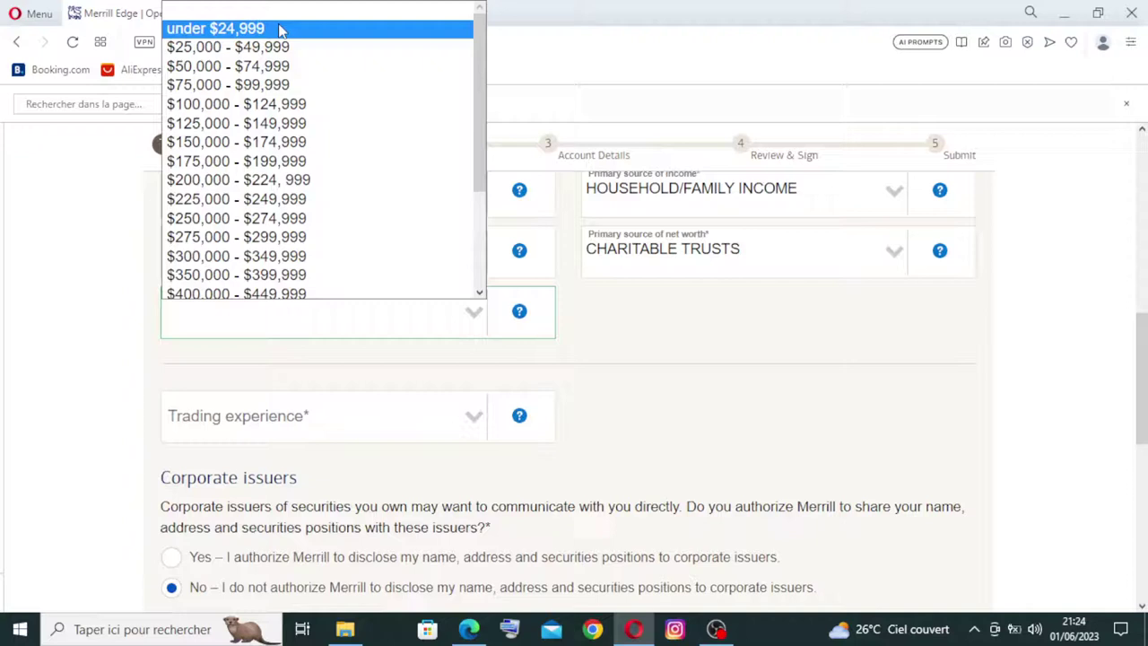
{"action": "left_click", "coordinate": [280, 31]}
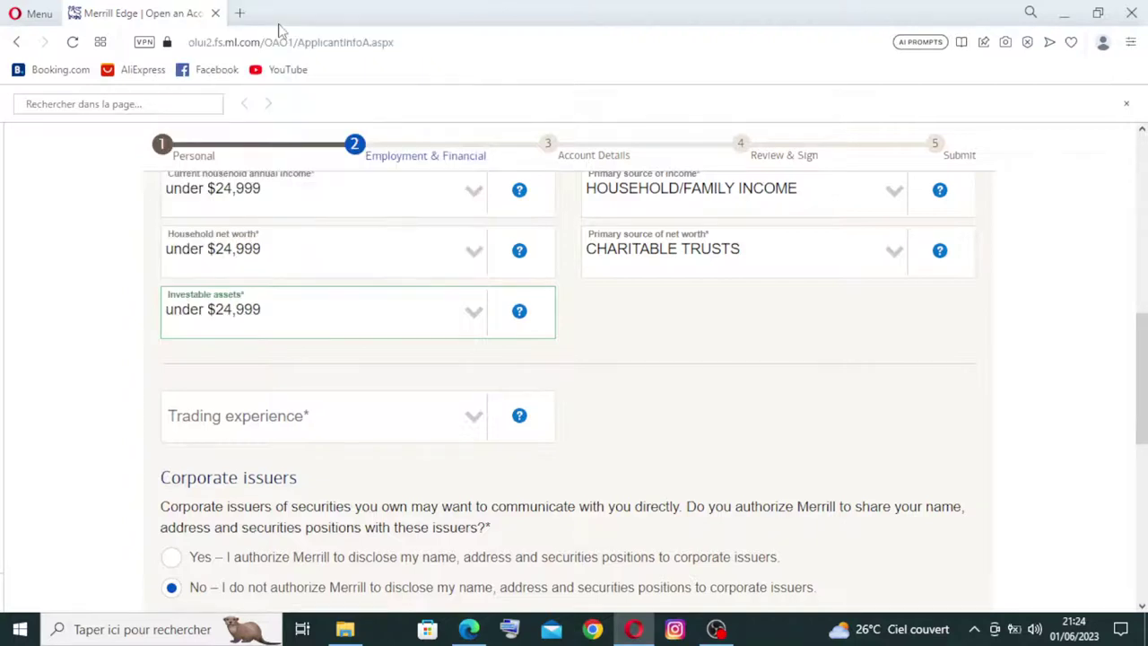
Set Trading experience to 'I have no trading experience' and continue past Employment & Financial
{"action": "scroll", "coordinate": [1141, 376], "scroll_direction": "down", "scroll_amount": 2}
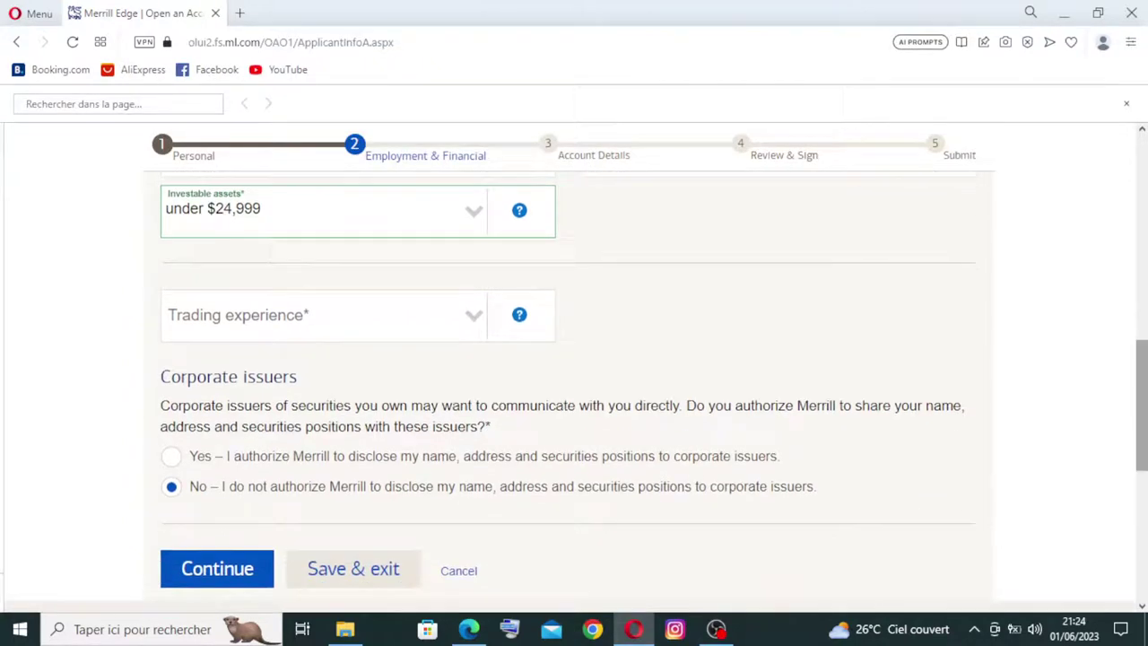
{"action": "left_click", "coordinate": [430, 321]}
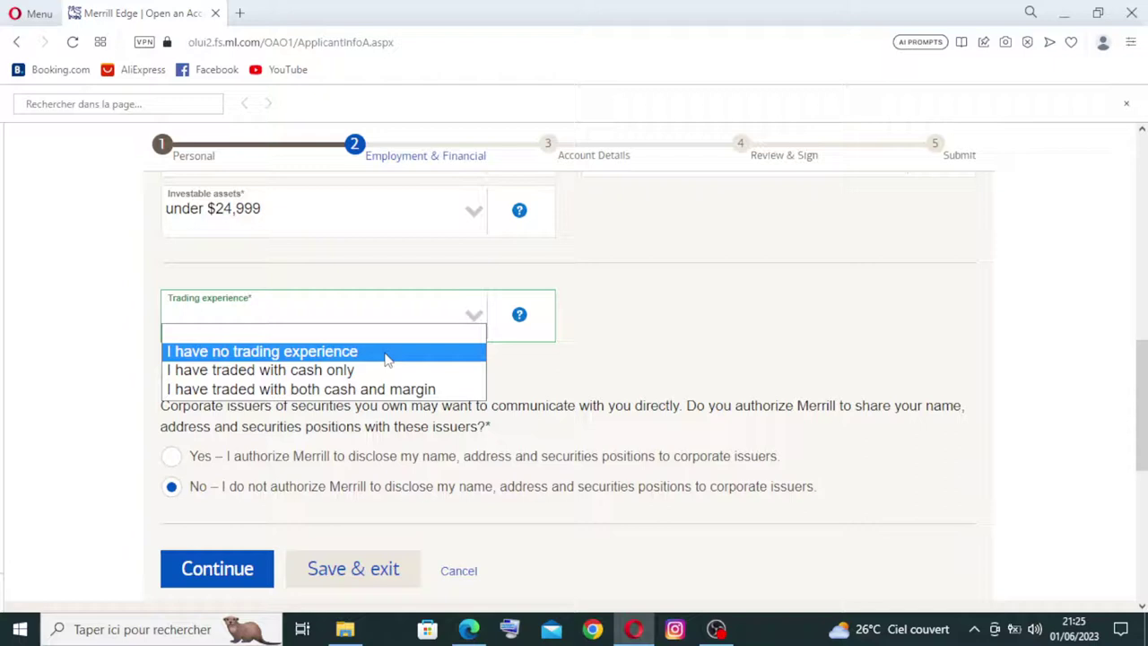
{"action": "left_click", "coordinate": [387, 359]}
{"action": "scroll", "coordinate": [387, 358], "scroll_direction": "down", "scroll_amount": 1}
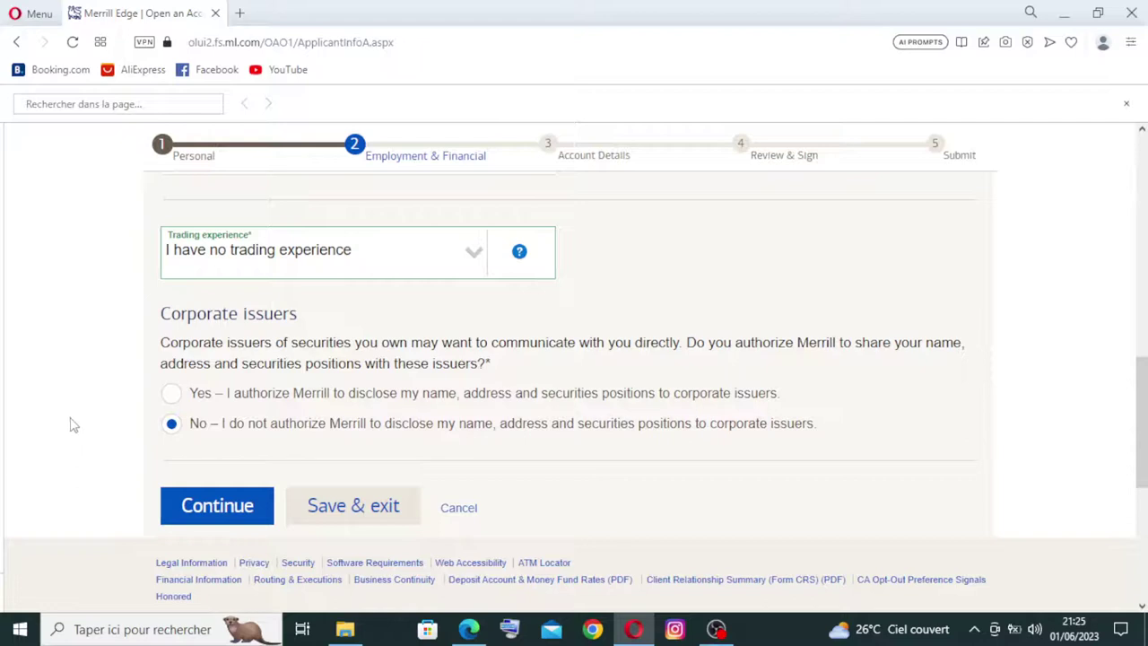
{"action": "left_click_drag", "start_coordinate": [1145, 414], "coordinate": [1145, 435]}
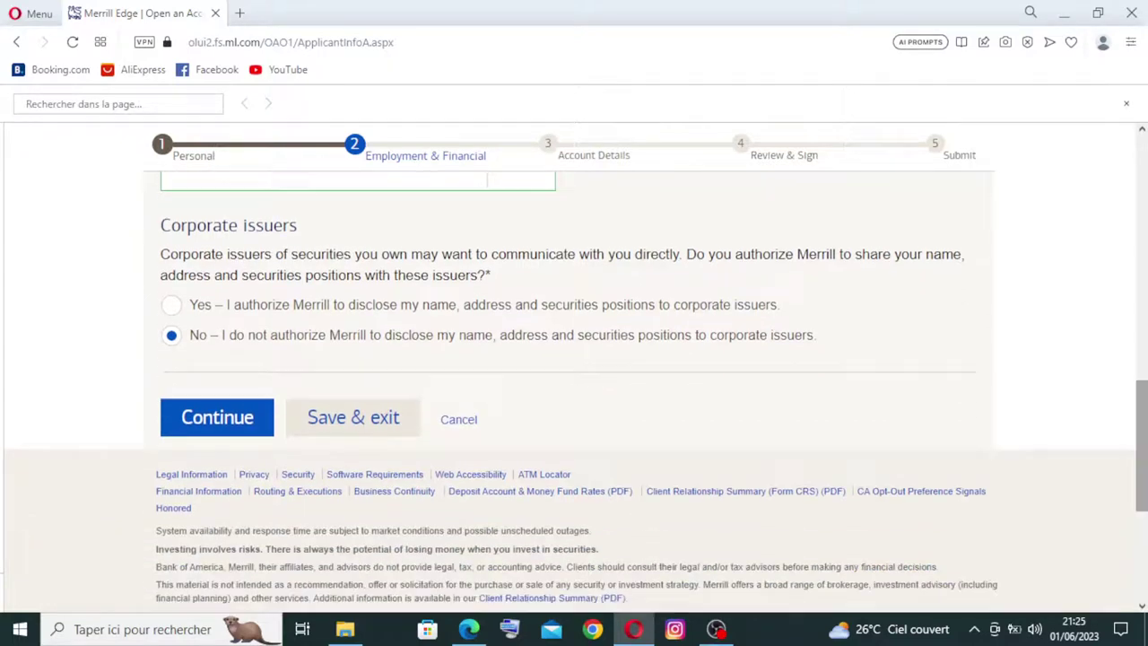
{"action": "left_click", "coordinate": [226, 423]}
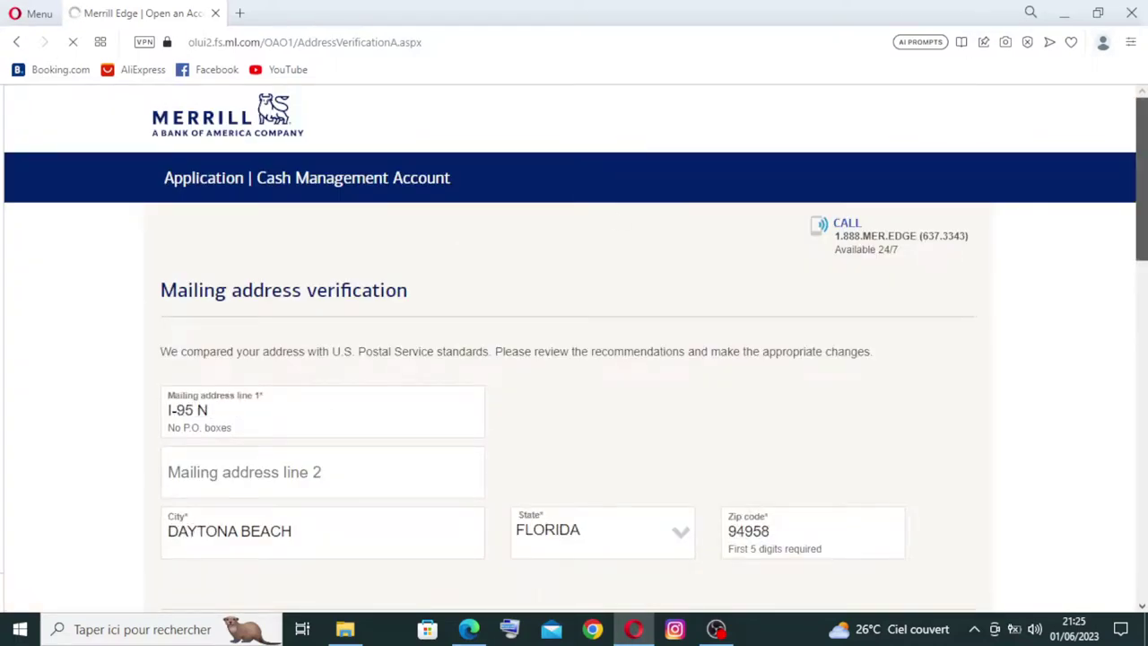
Review the verified Daytona Beach, Florida mailing address and accept it
{"action": "scroll", "coordinate": [574, 350], "scroll_direction": "down", "scroll_amount": 2}
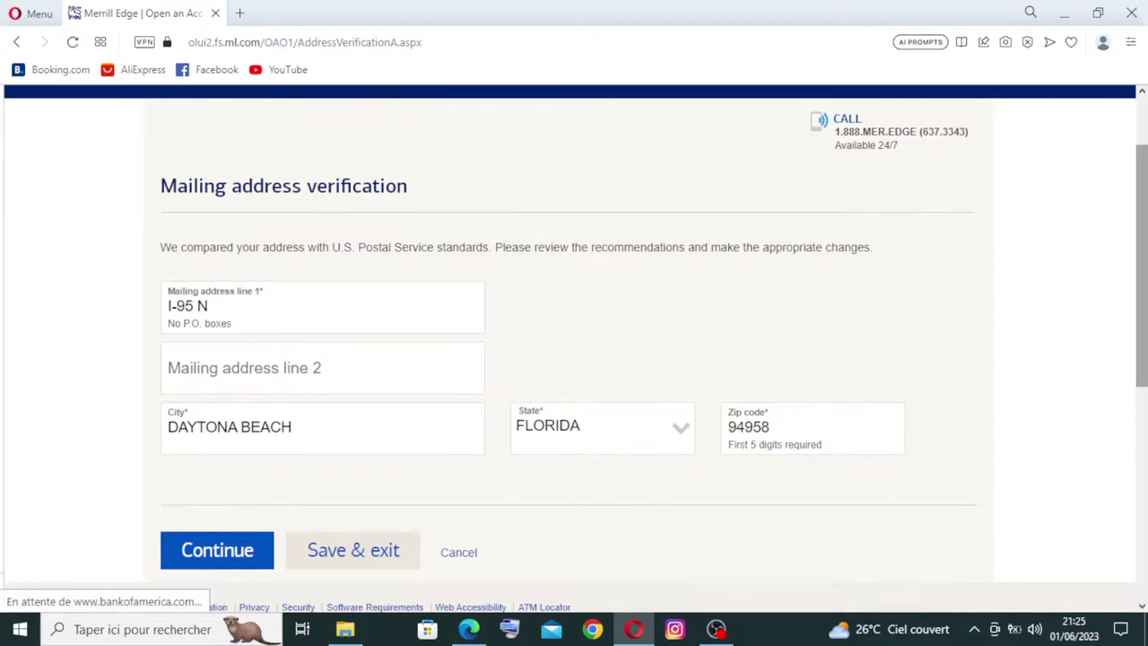
{"action": "scroll", "coordinate": [574, 350], "scroll_direction": "down", "scroll_amount": 3}
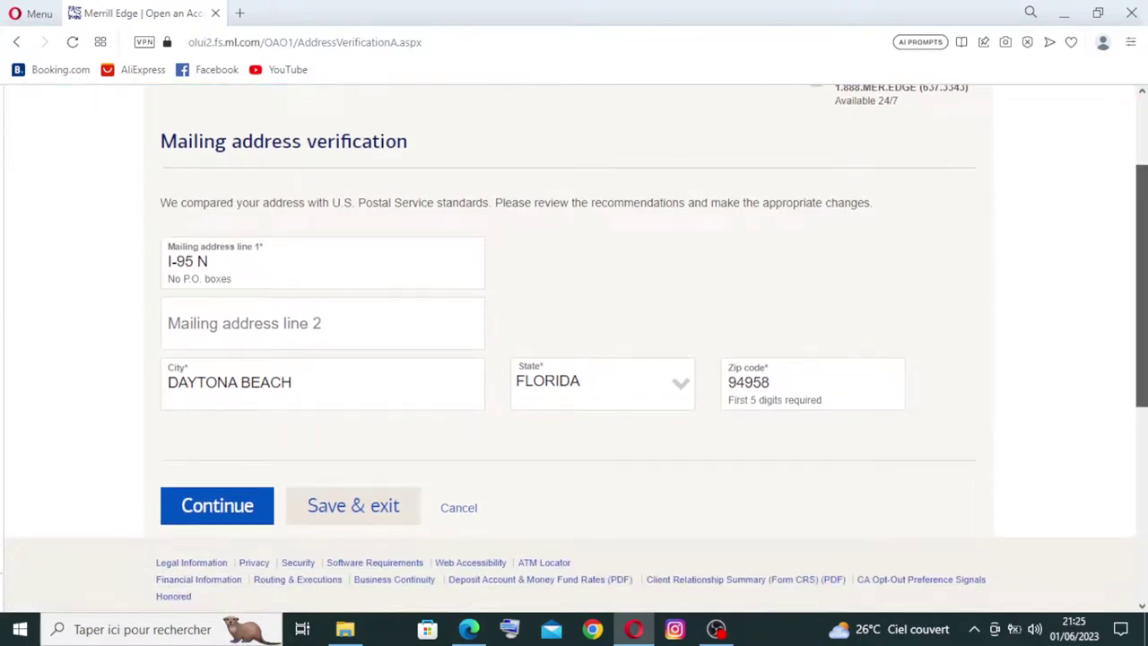
{"action": "scroll", "coordinate": [374, 393], "scroll_direction": "up", "scroll_amount": 2}
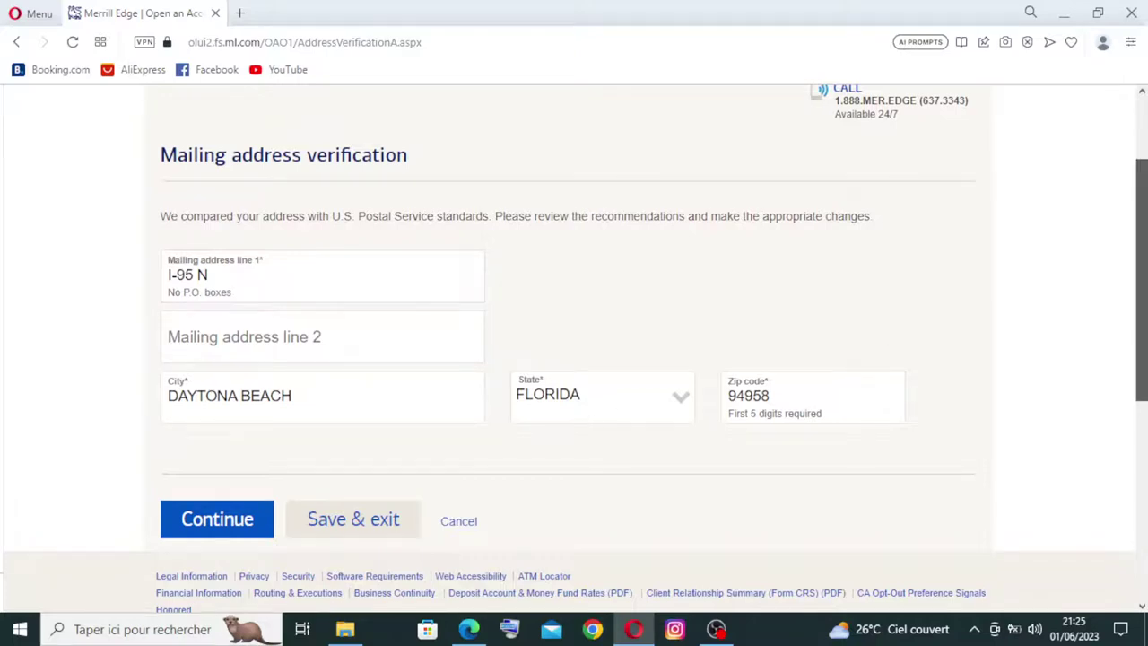
{"action": "scroll", "coordinate": [574, 404], "scroll_direction": "down", "scroll_amount": 2}
{"action": "left_click", "coordinate": [204, 434]}
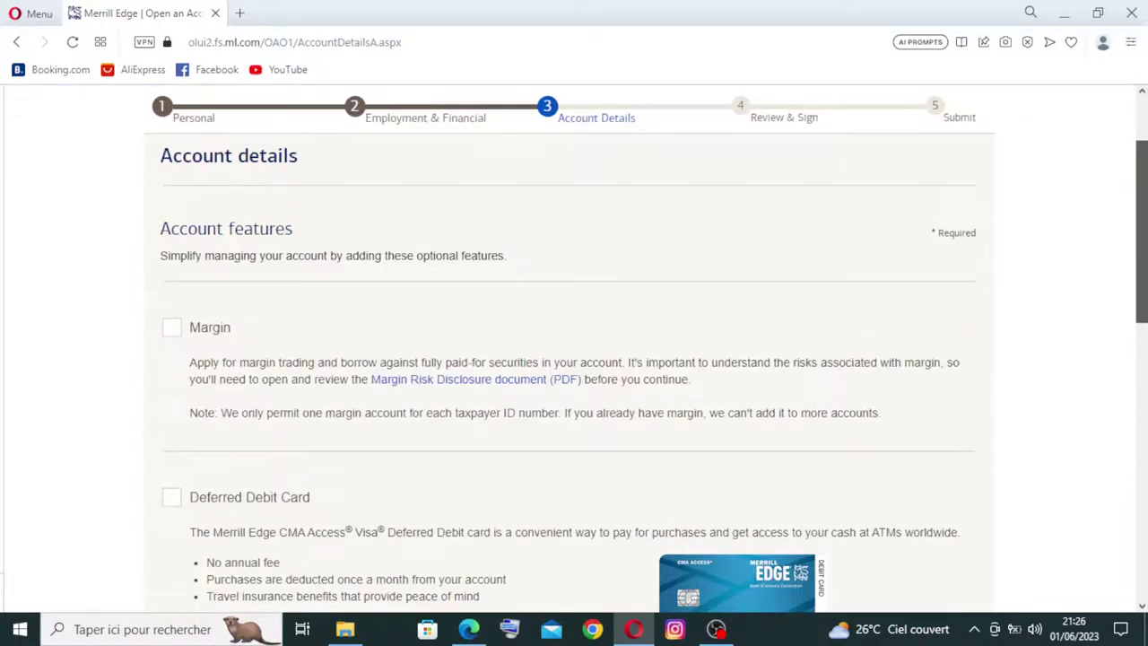
Tick the Margin, Deferred Debit Card and Check writing features and submit them
{"action": "scroll", "coordinate": [544, 316], "scroll_direction": "down", "scroll_amount": 1}
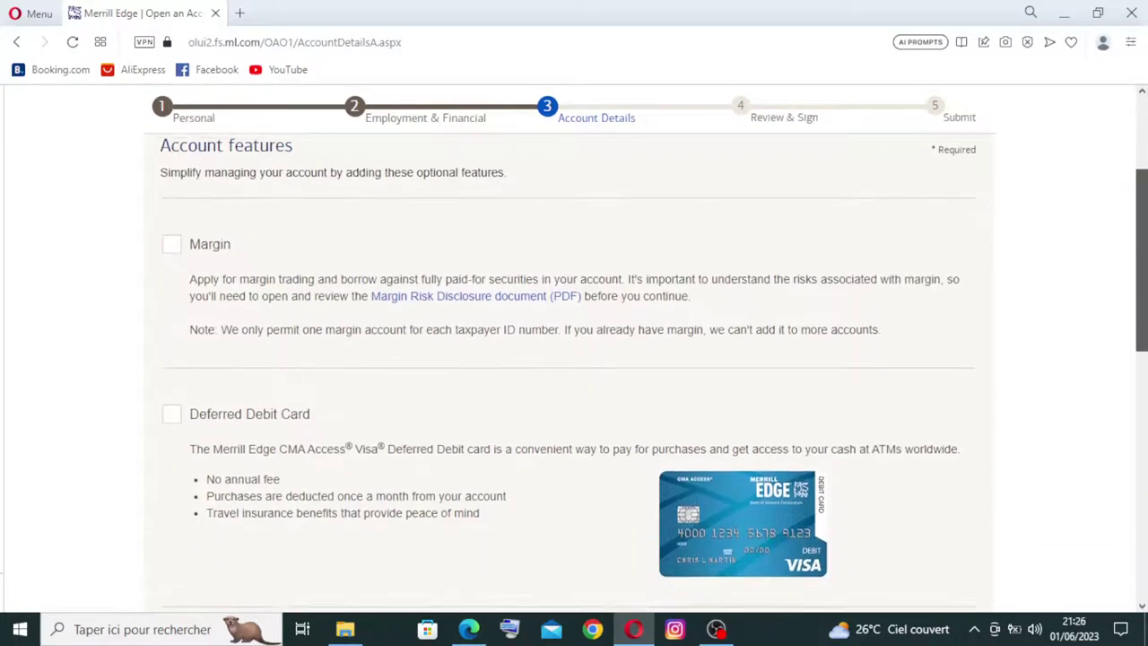
{"action": "left_click", "coordinate": [176, 250]}
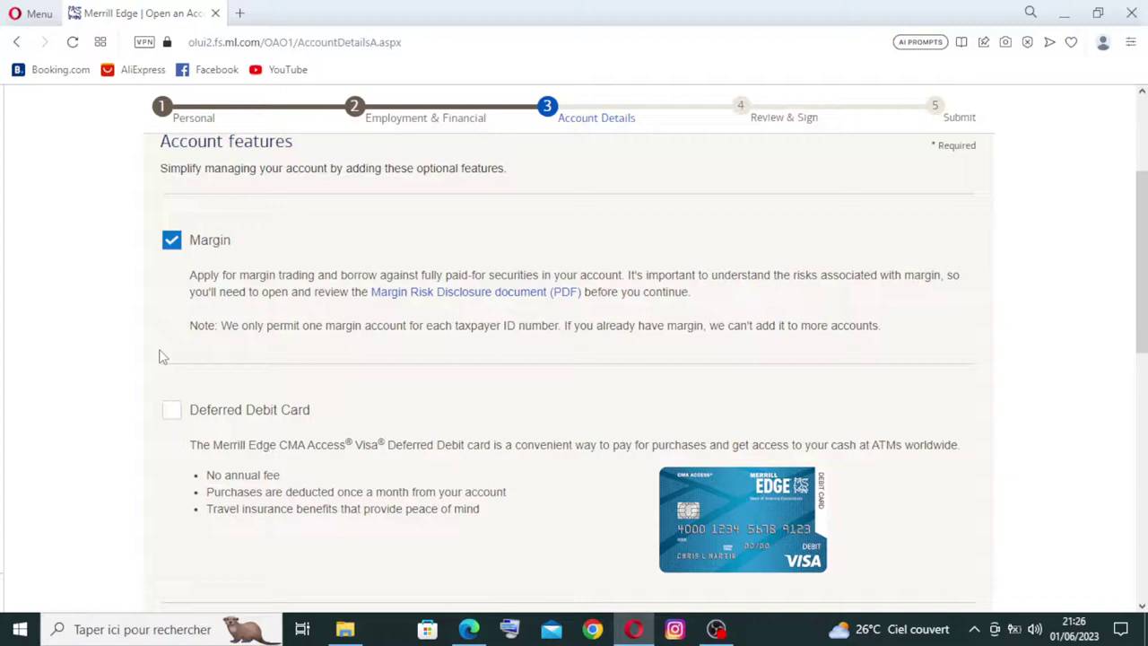
{"action": "left_click", "coordinate": [172, 423]}
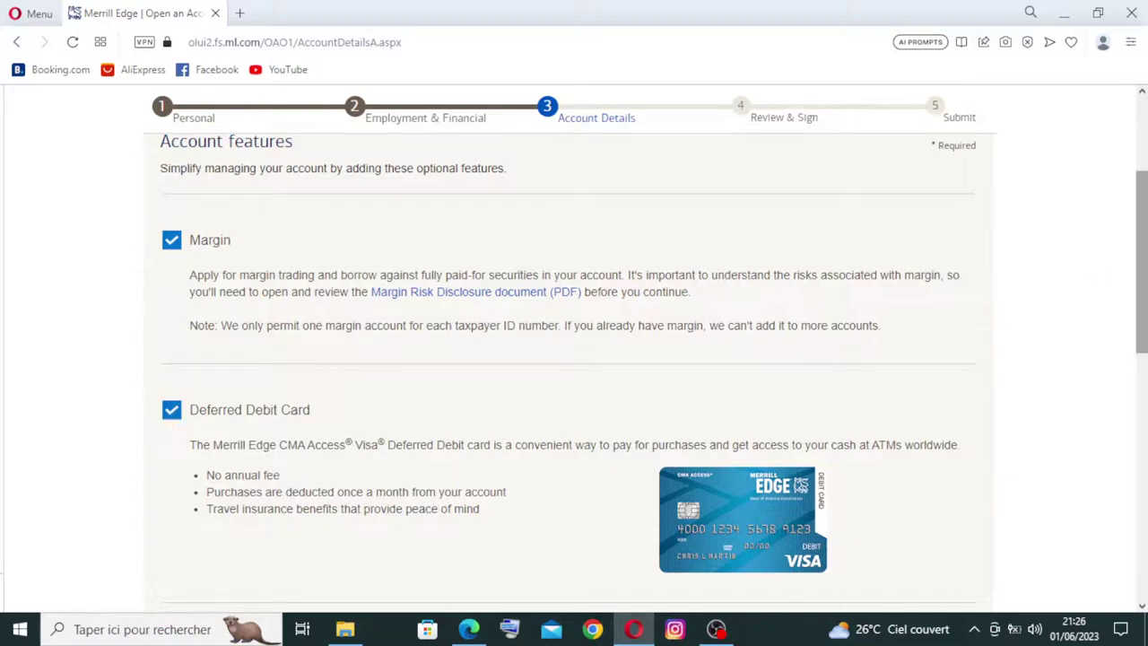
{"action": "left_click_drag", "start_coordinate": [1141, 269], "coordinate": [1141, 368]}
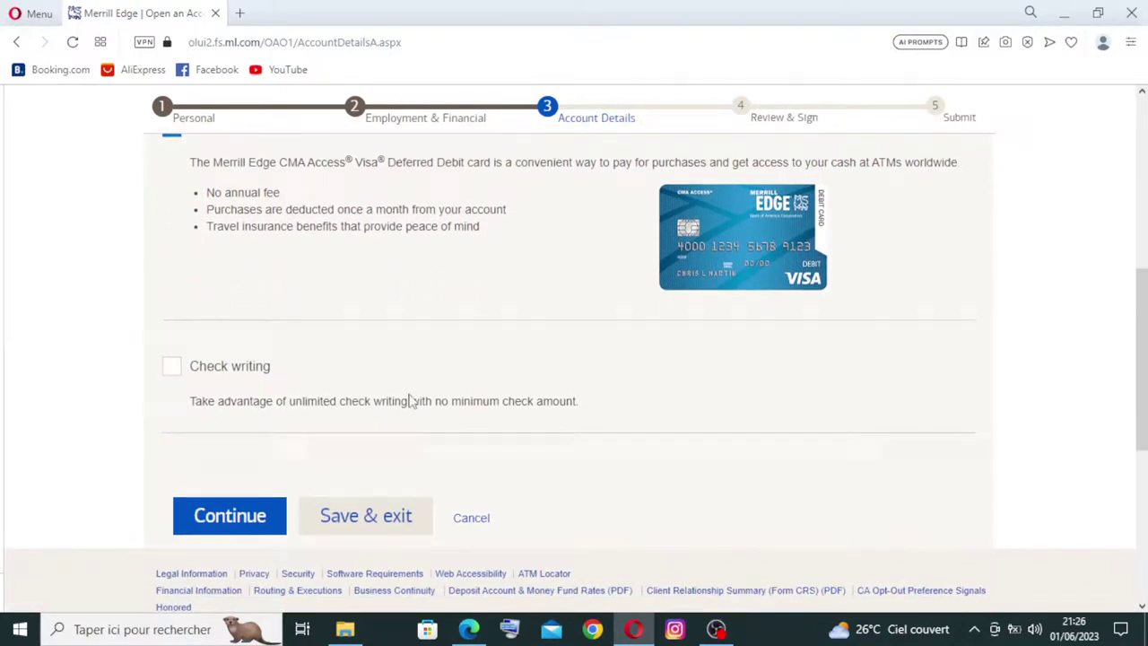
{"action": "left_click", "coordinate": [171, 370]}
{"action": "left_click", "coordinate": [247, 529]}
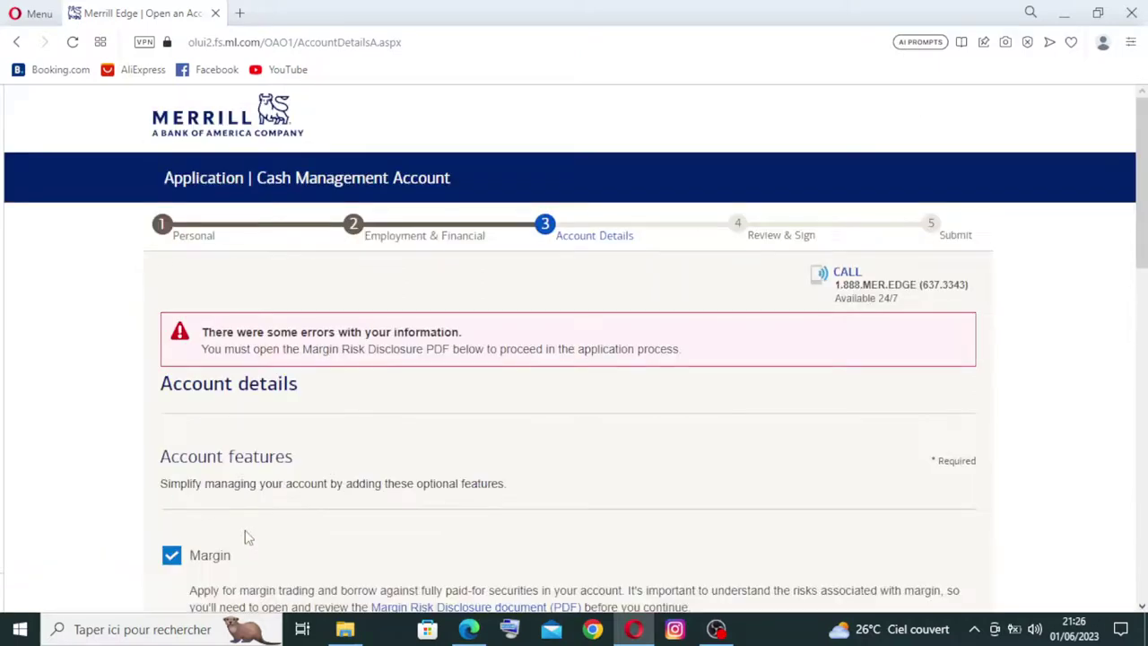
{"action": "key", "text": "ctrl+f"}
{"action": "scroll", "coordinate": [222, 412], "scroll_direction": "down", "scroll_amount": 5}
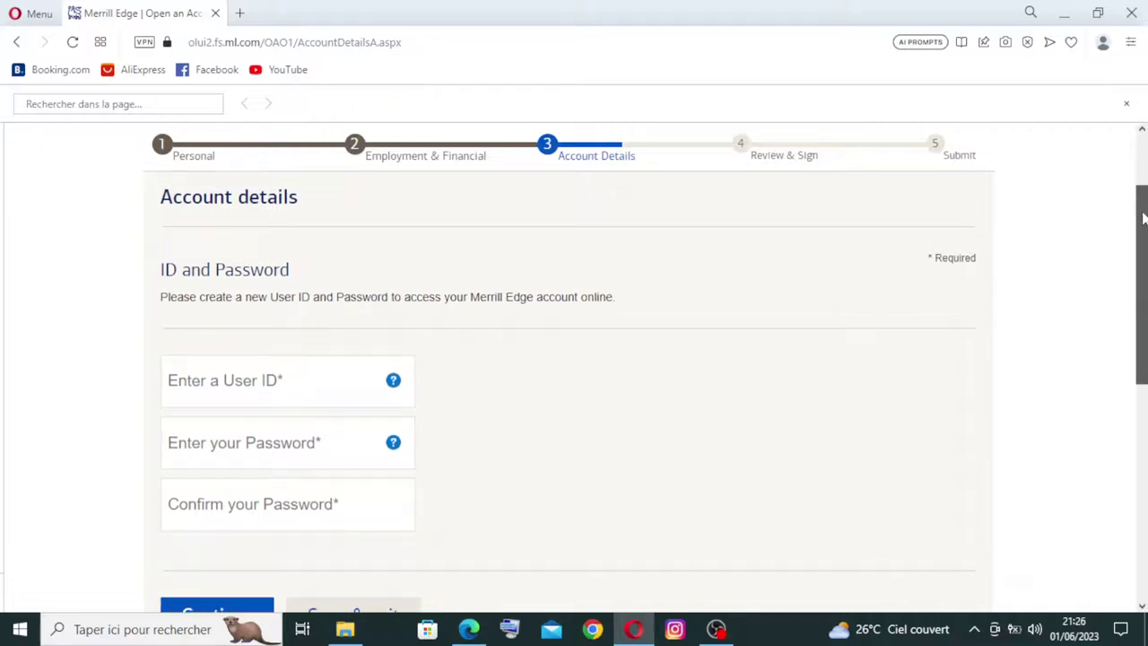
{"action": "left_click_drag", "start_coordinate": [1137, 228], "coordinate": [1139, 233]}
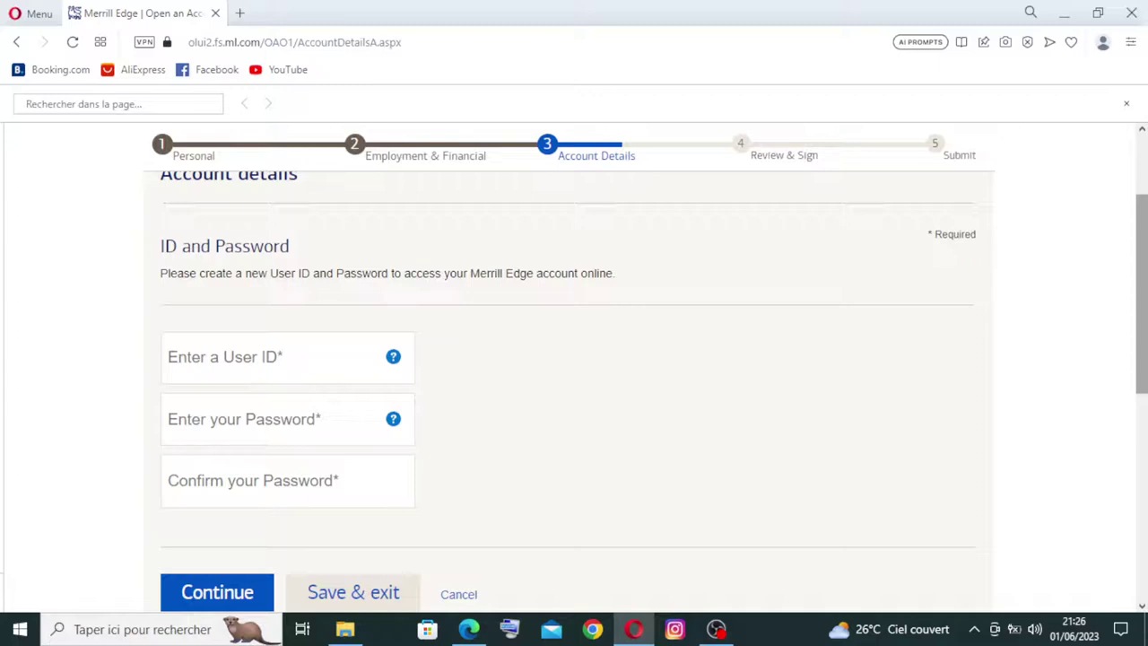
{"action": "scroll", "coordinate": [579, 291], "scroll_direction": "down", "scroll_amount": 2}
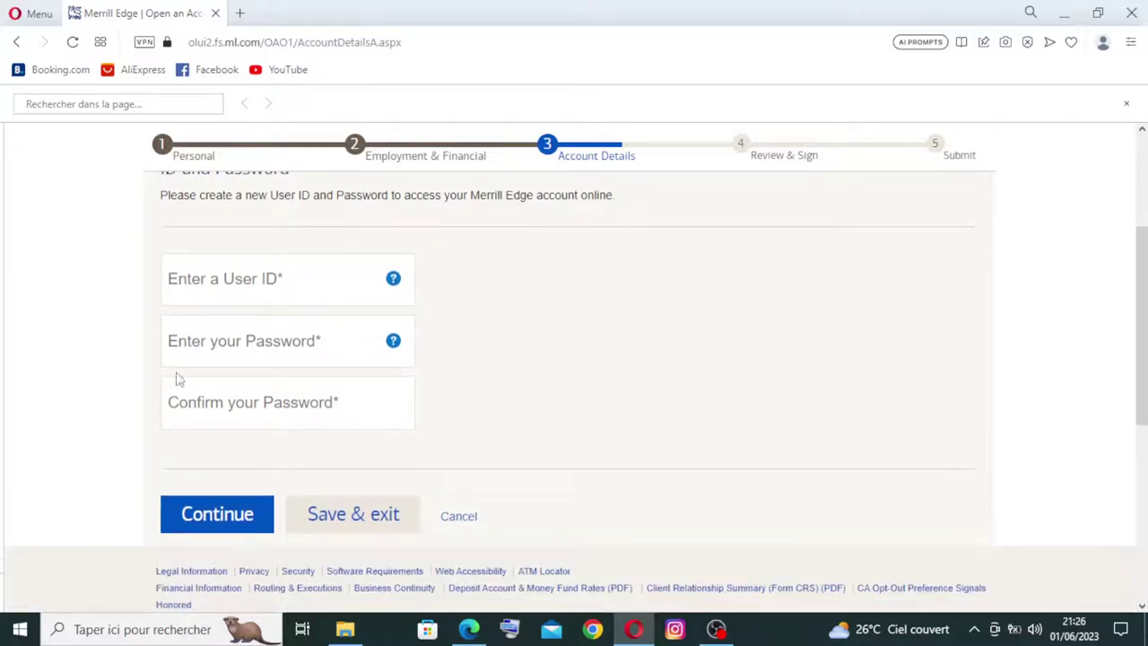
{"action": "left_click", "coordinate": [182, 283]}
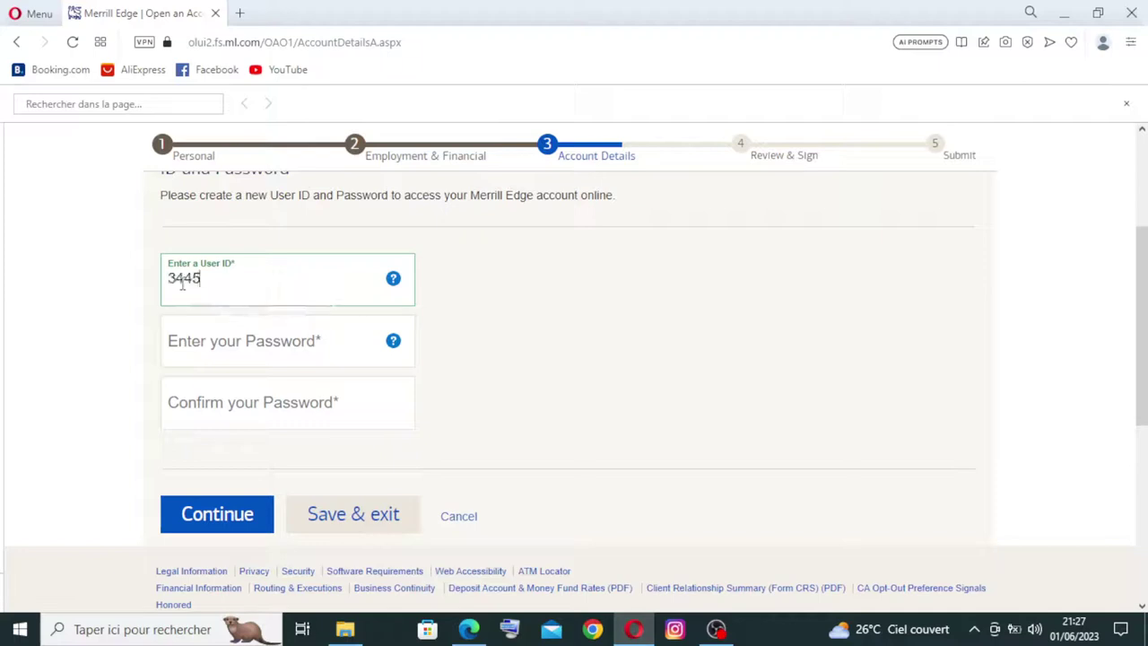
{"action": "left_click", "coordinate": [229, 350]}
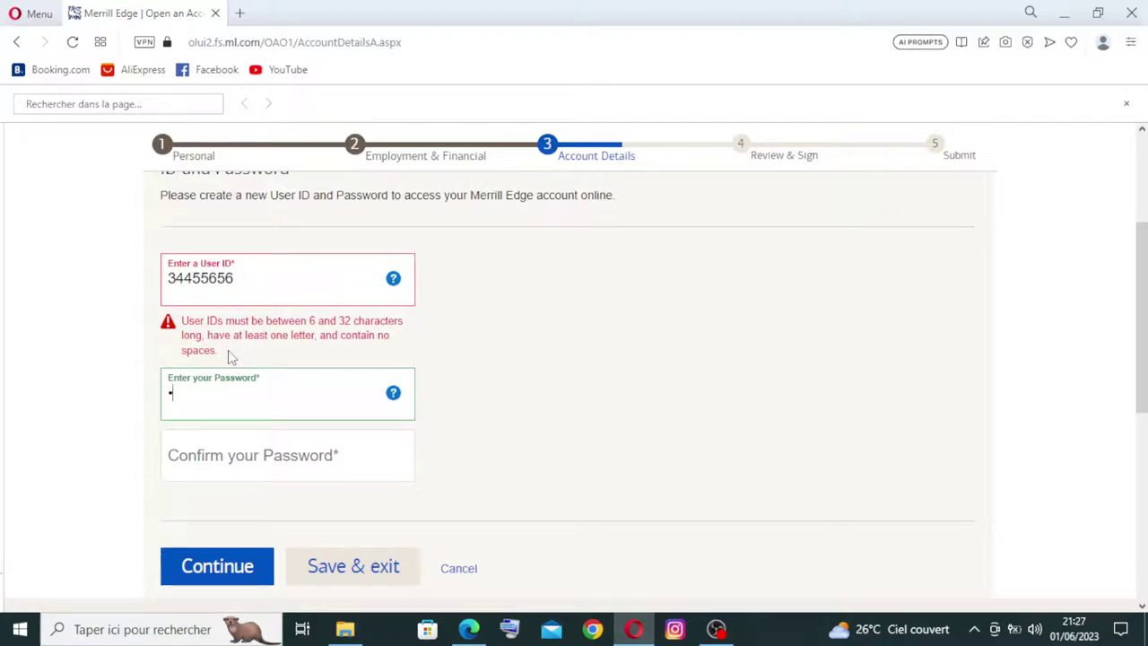
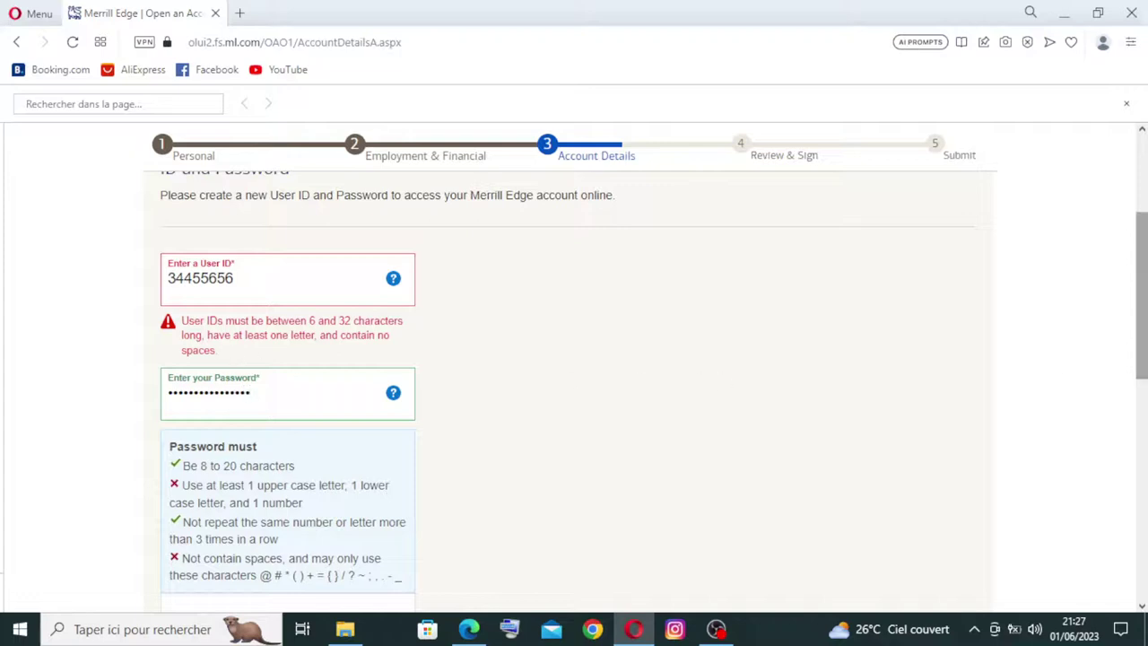
{"action": "scroll", "coordinate": [287, 322], "scroll_direction": "down", "scroll_amount": 1}
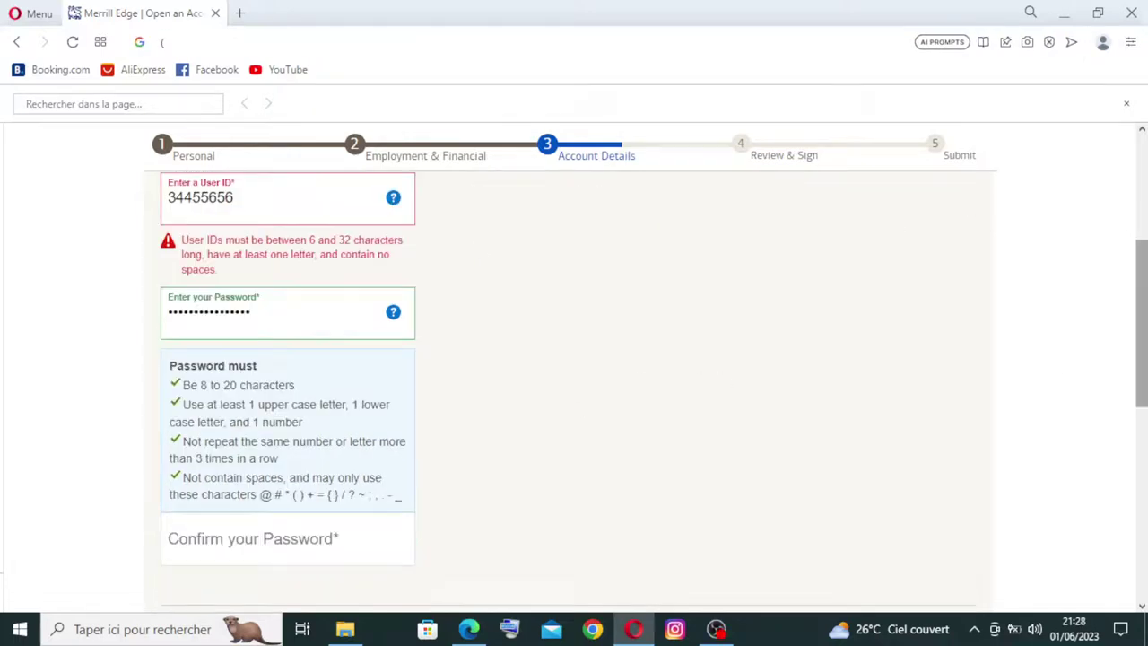
{"action": "scroll", "coordinate": [1141, 323], "scroll_direction": "down", "scroll_amount": 3}
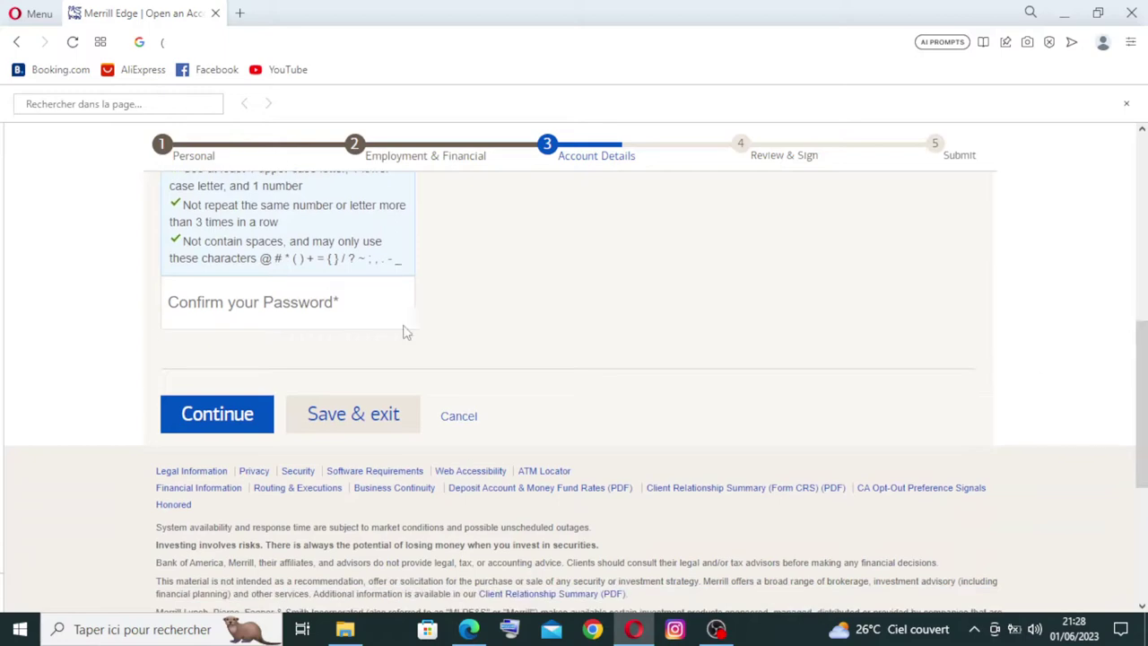
{"action": "scroll", "coordinate": [285, 321], "scroll_direction": "down", "scroll_amount": 2}
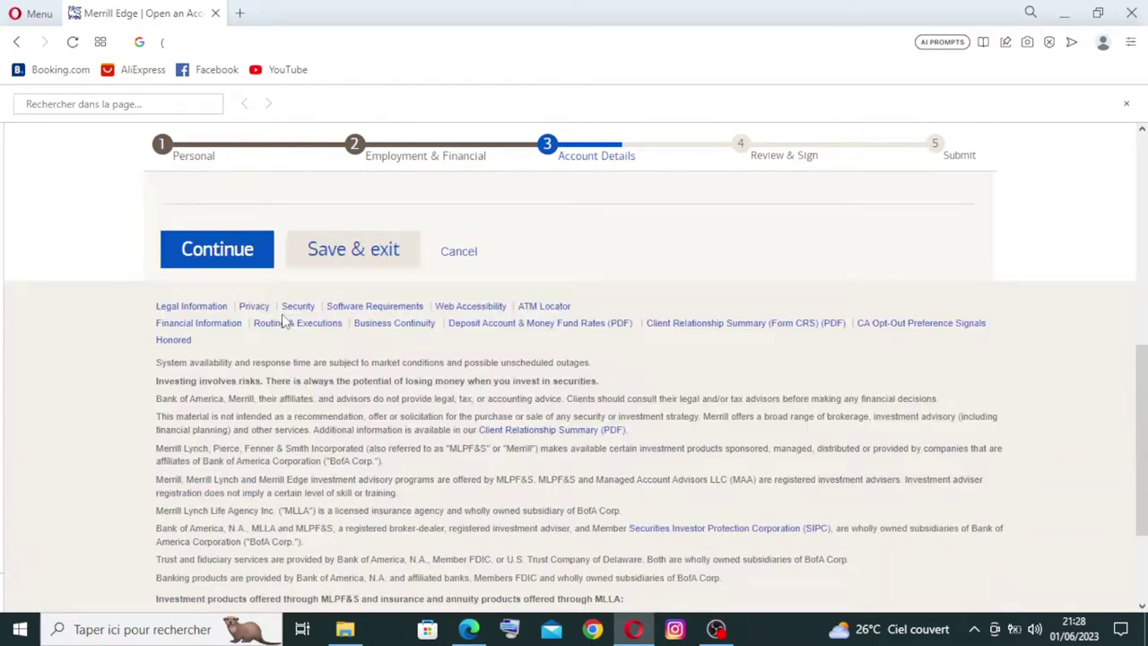
{"action": "scroll", "coordinate": [1130, 366], "scroll_direction": "up", "scroll_amount": 4}
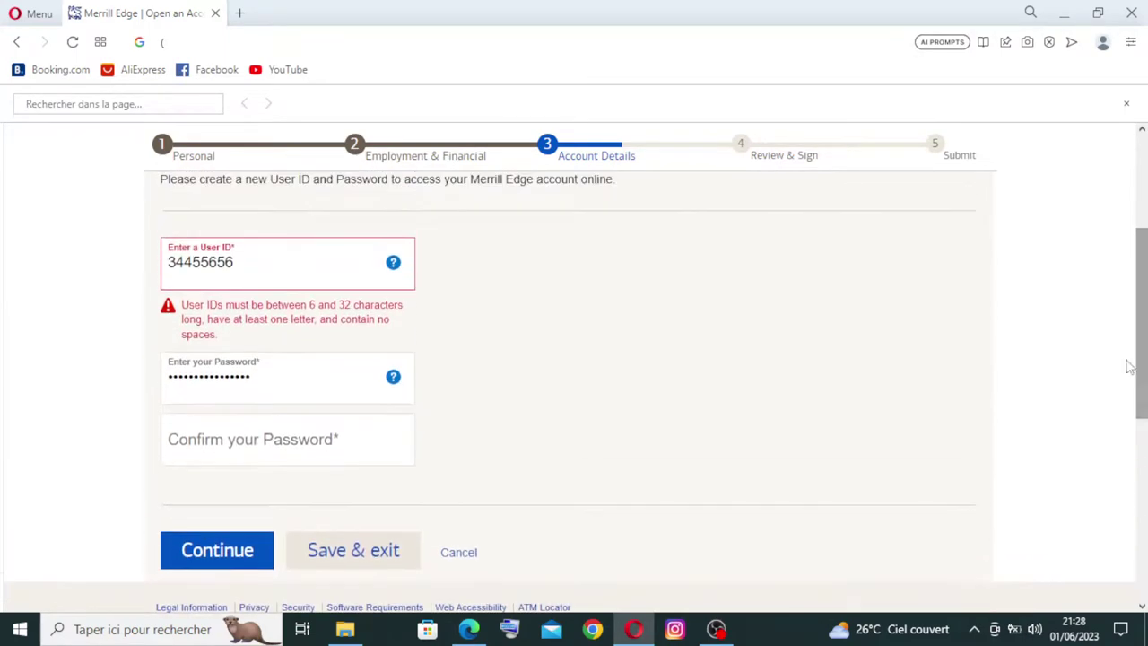
{"action": "left_click", "coordinate": [287, 440]}
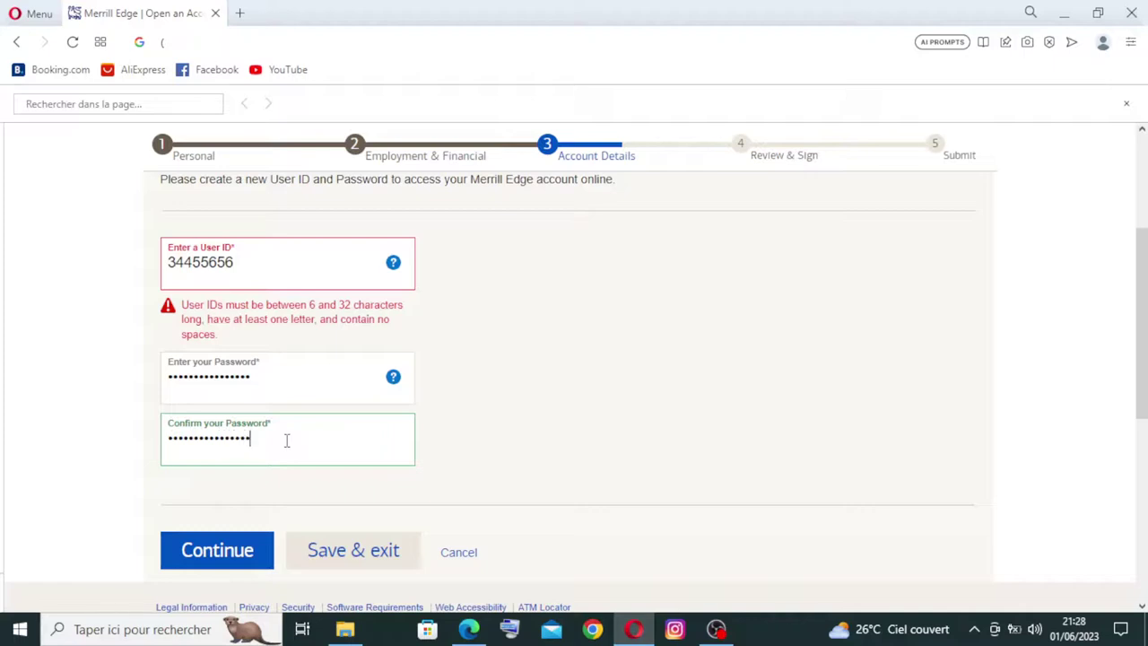
{"action": "left_click", "coordinate": [218, 565]}
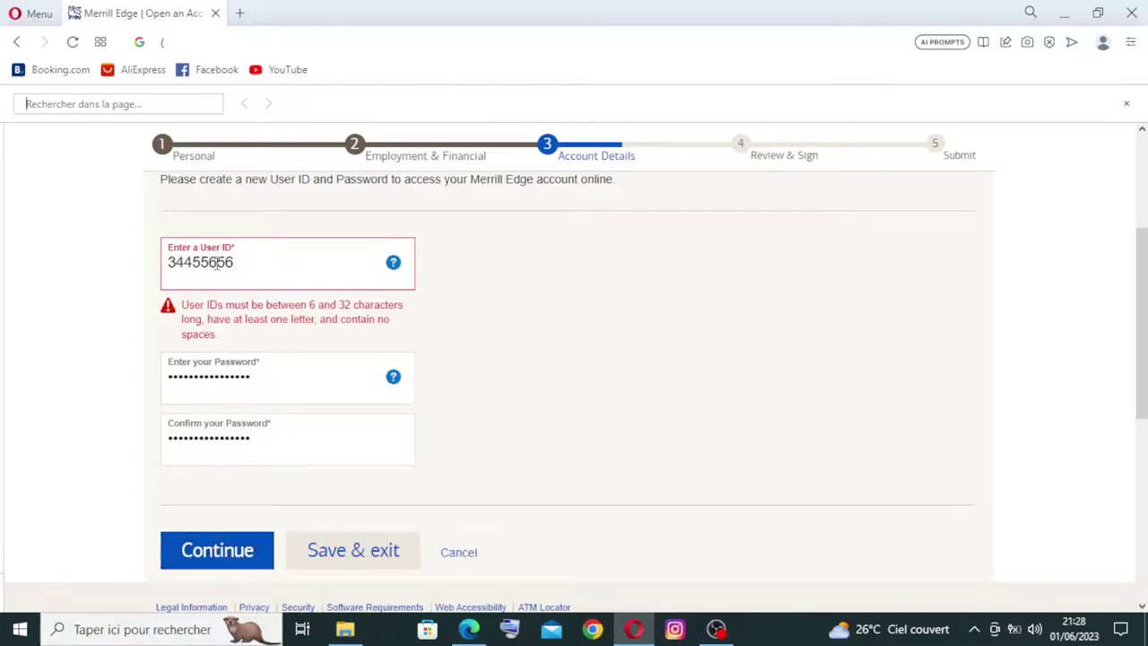
Replace the User ID's leading digit with 'A' and submit Account Details
{"action": "key", "text": "Delete"}
{"action": "type", "text": "A"}
{"action": "left_click", "coordinate": [212, 512]}
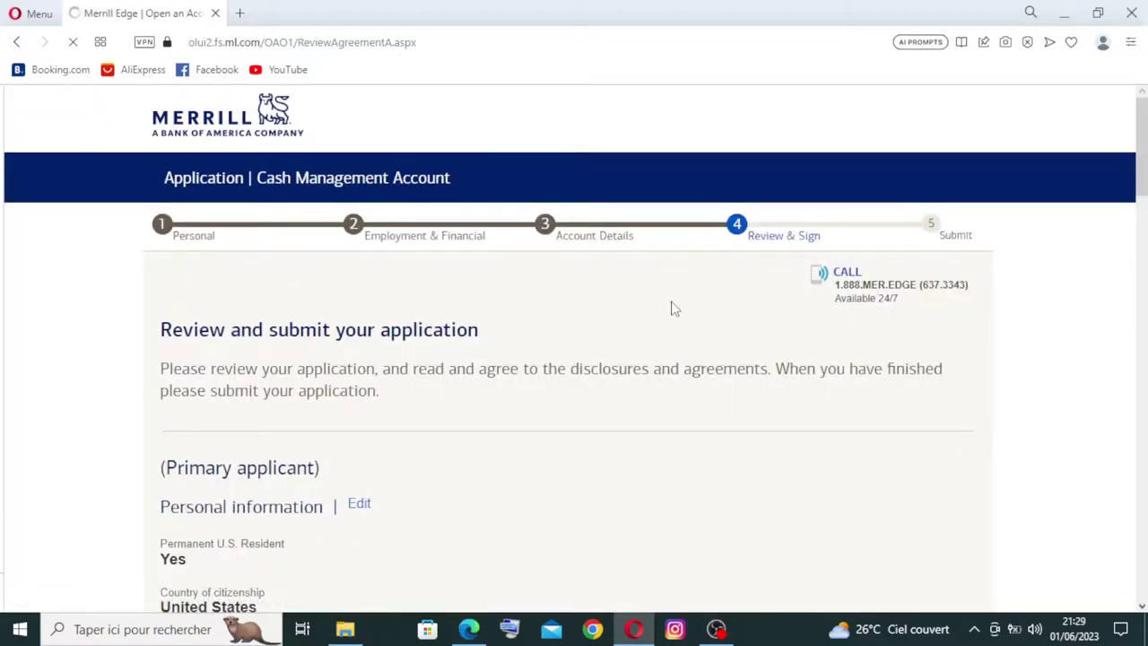
Scroll the Review & Sign summary through personal, employment, features, User ID and Offer sections
{"action": "scroll", "coordinate": [574, 358], "scroll_direction": "down", "scroll_amount": 2}
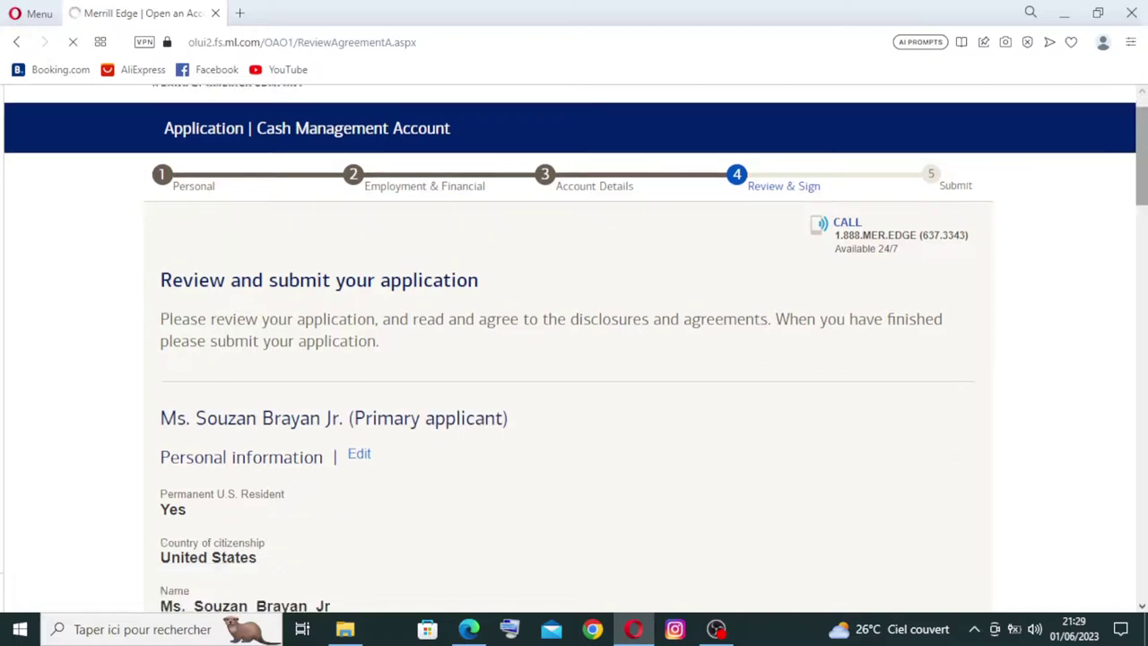
{"action": "scroll", "coordinate": [574, 358], "scroll_direction": "down", "scroll_amount": 3}
{"action": "scroll", "coordinate": [574, 359], "scroll_direction": "down", "scroll_amount": 2}
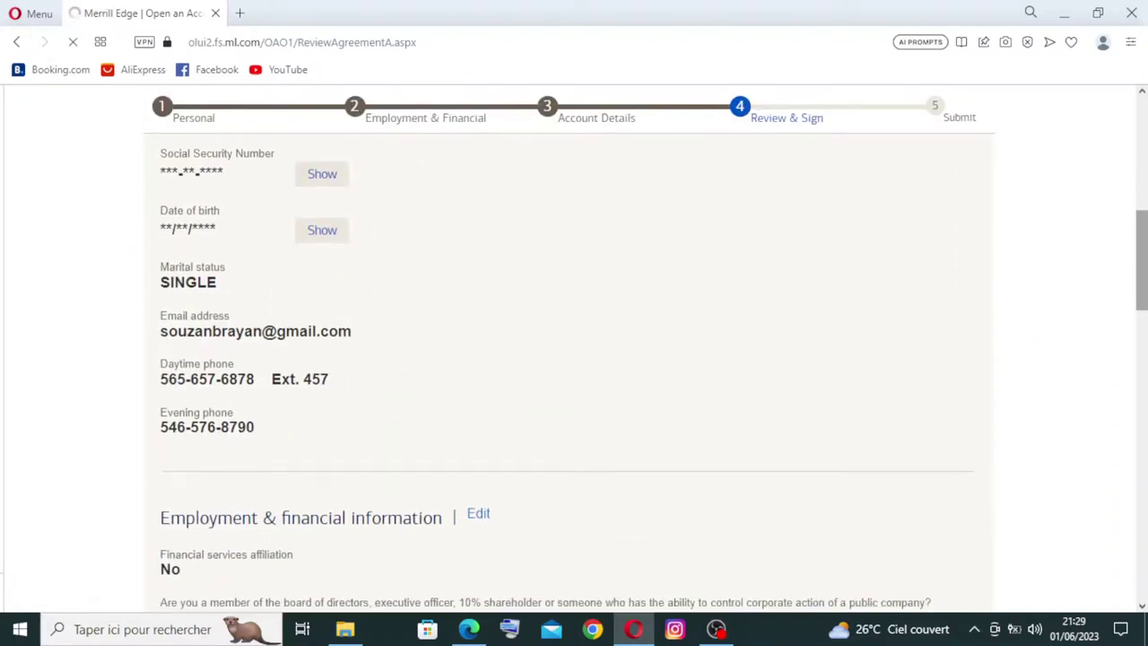
{"action": "scroll", "coordinate": [574, 359], "scroll_direction": "down", "scroll_amount": 1}
{"action": "scroll", "coordinate": [574, 359], "scroll_direction": "down", "scroll_amount": 1}
{"action": "scroll", "coordinate": [574, 359], "scroll_direction": "down", "scroll_amount": 1}
{"action": "scroll", "coordinate": [574, 359], "scroll_direction": "down", "scroll_amount": 2}
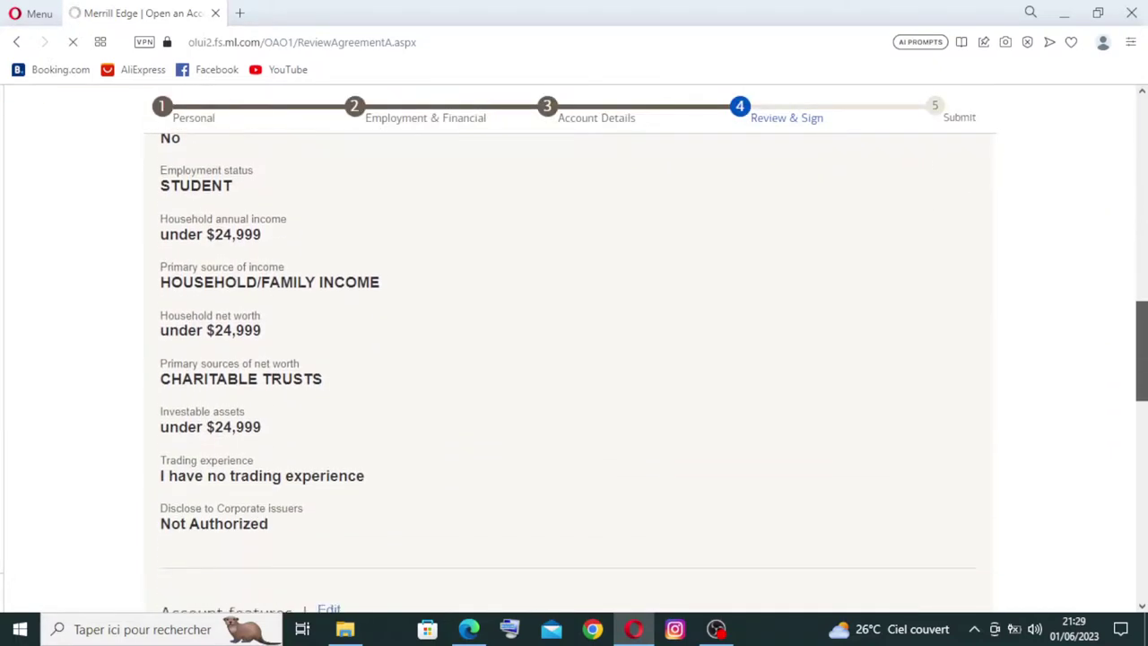
{"action": "scroll", "coordinate": [574, 359], "scroll_direction": "down", "scroll_amount": 2}
{"action": "scroll", "coordinate": [574, 359], "scroll_direction": "down", "scroll_amount": 2}
{"action": "scroll", "coordinate": [574, 359], "scroll_direction": "down", "scroll_amount": 1}
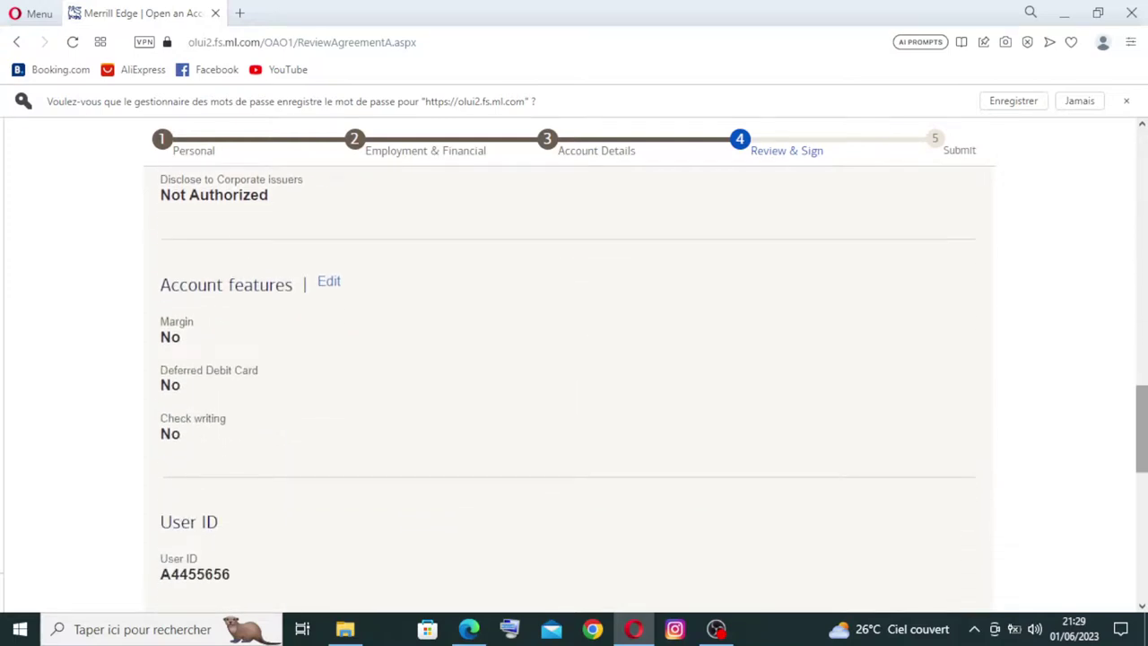
{"action": "scroll", "coordinate": [574, 358], "scroll_direction": "down", "scroll_amount": 1}
{"action": "scroll", "coordinate": [574, 359], "scroll_direction": "down", "scroll_amount": 1}
{"action": "scroll", "coordinate": [573, 358], "scroll_direction": "down", "scroll_amount": 1}
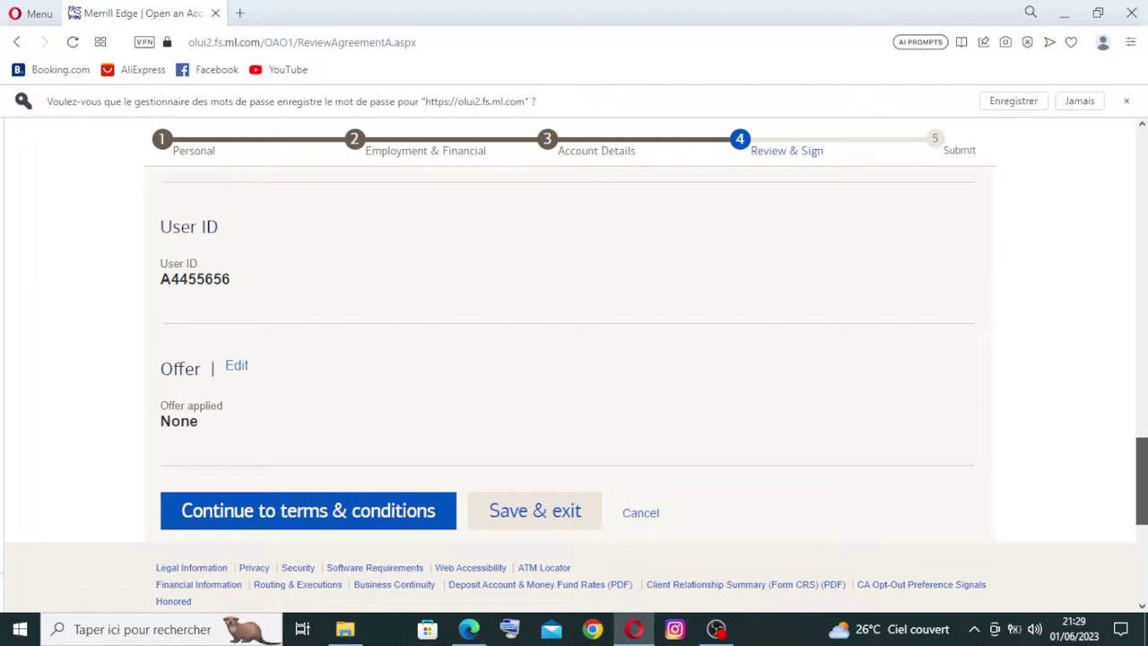
{"action": "scroll", "coordinate": [574, 358], "scroll_direction": "up", "scroll_amount": 10}
{"action": "scroll", "coordinate": [574, 359], "scroll_direction": "down", "scroll_amount": 1}
{"action": "scroll", "coordinate": [573, 359], "scroll_direction": "down", "scroll_amount": 7}
{"action": "scroll", "coordinate": [574, 386], "scroll_direction": "up", "scroll_amount": 5}
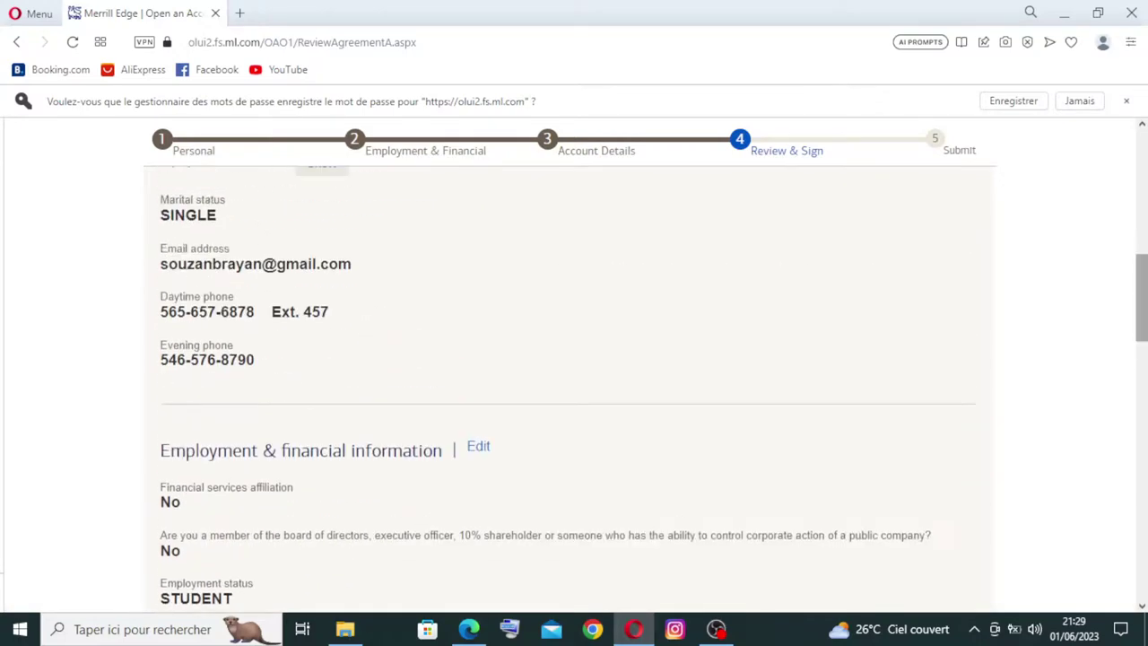
{"action": "scroll", "coordinate": [574, 385], "scroll_direction": "up", "scroll_amount": 2}
{"action": "scroll", "coordinate": [574, 385], "scroll_direction": "down", "scroll_amount": 3}
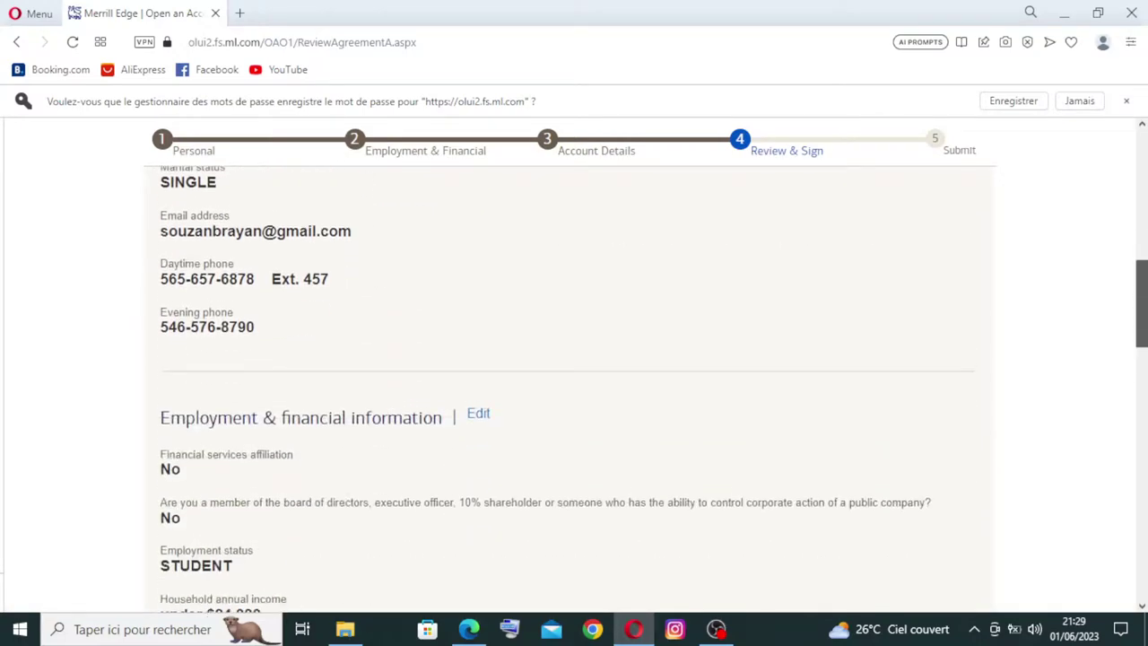
{"action": "scroll", "coordinate": [574, 386], "scroll_direction": "down", "scroll_amount": 1}
{"action": "scroll", "coordinate": [573, 385], "scroll_direction": "down", "scroll_amount": 5}
{"action": "scroll", "coordinate": [574, 385], "scroll_direction": "down", "scroll_amount": 3}
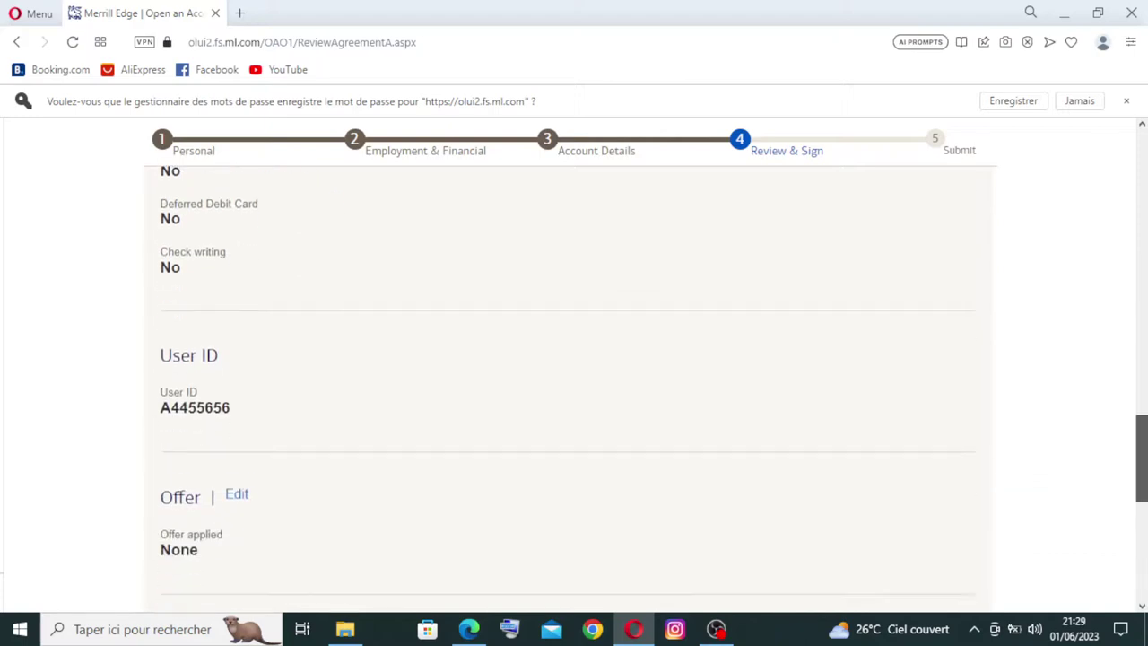
{"action": "scroll", "coordinate": [574, 386], "scroll_direction": "down", "scroll_amount": 1}
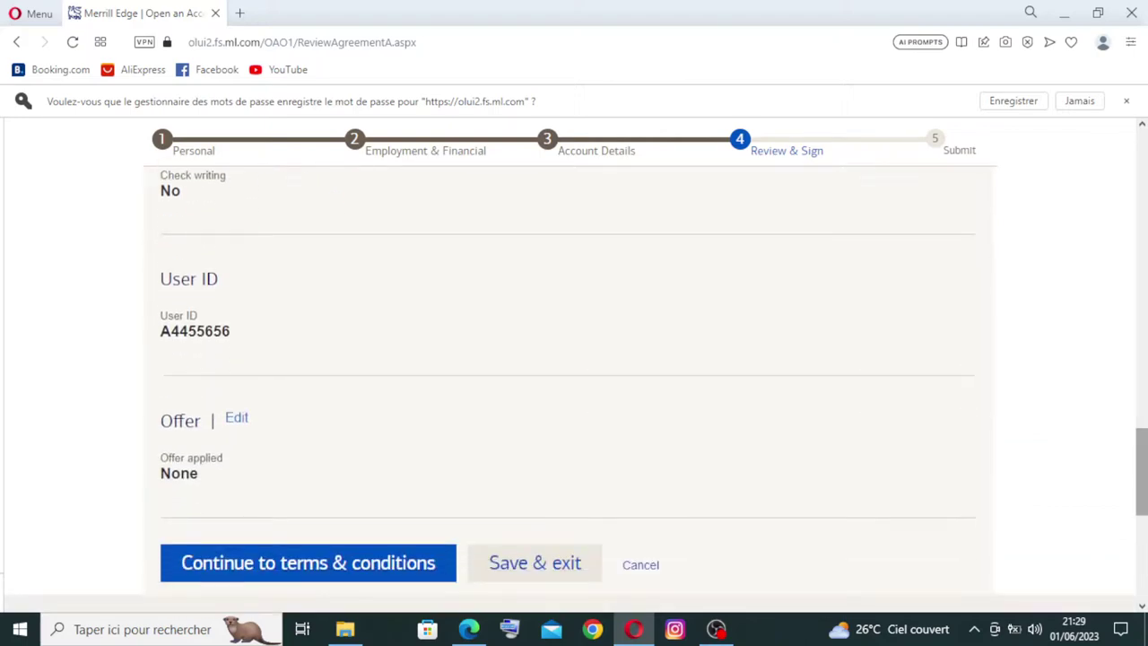
{"action": "scroll", "coordinate": [469, 392], "scroll_direction": "down", "scroll_amount": 3}
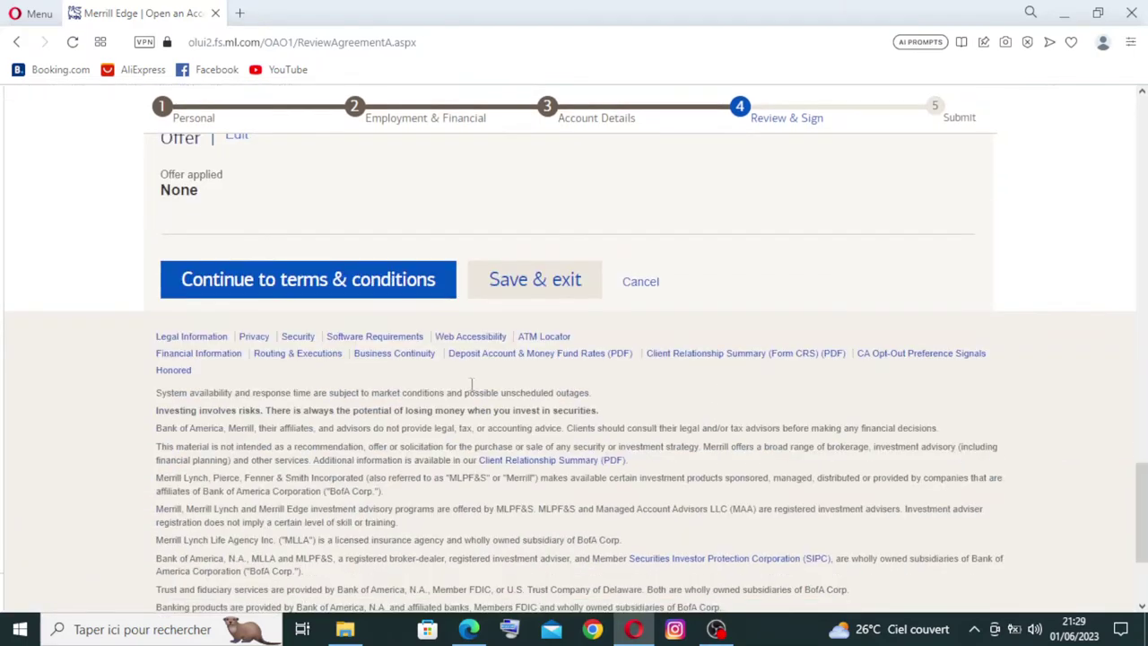
Go to Terms & conditions page 1 and scroll the eCommunications Disclosure box to its end
{"action": "left_click", "coordinate": [325, 281]}
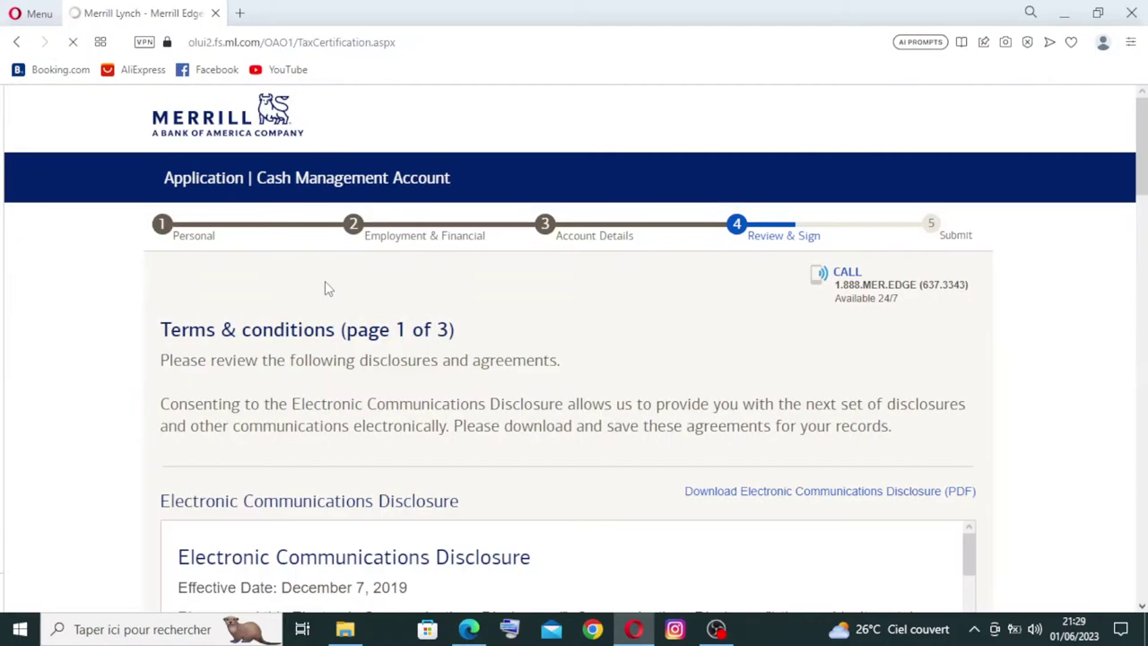
{"action": "scroll", "coordinate": [1061, 181], "scroll_direction": "down", "scroll_amount": 3}
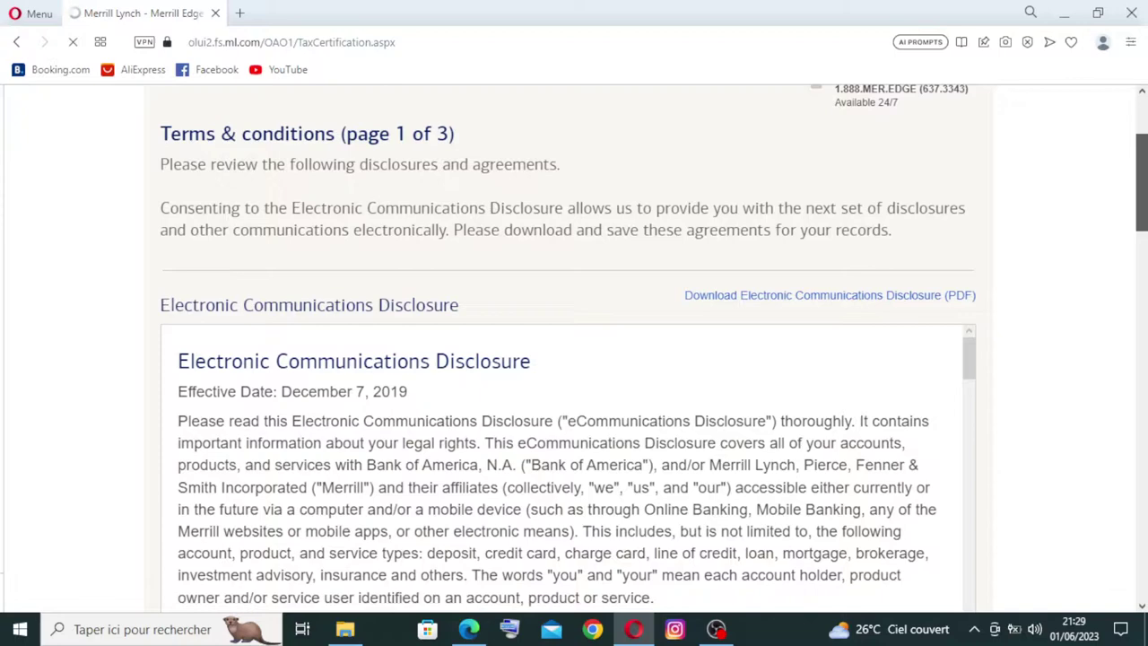
{"action": "scroll", "coordinate": [1144, 183], "scroll_direction": "up", "scroll_amount": 3}
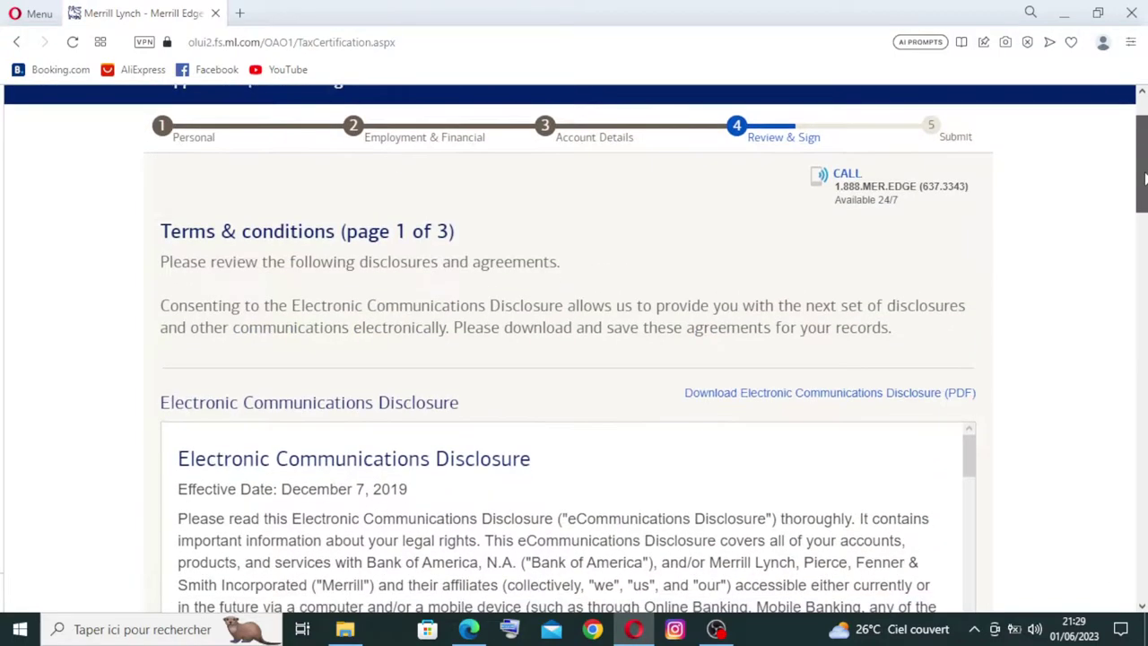
{"action": "left_click_drag", "start_coordinate": [1145, 183], "coordinate": [1145, 184]}
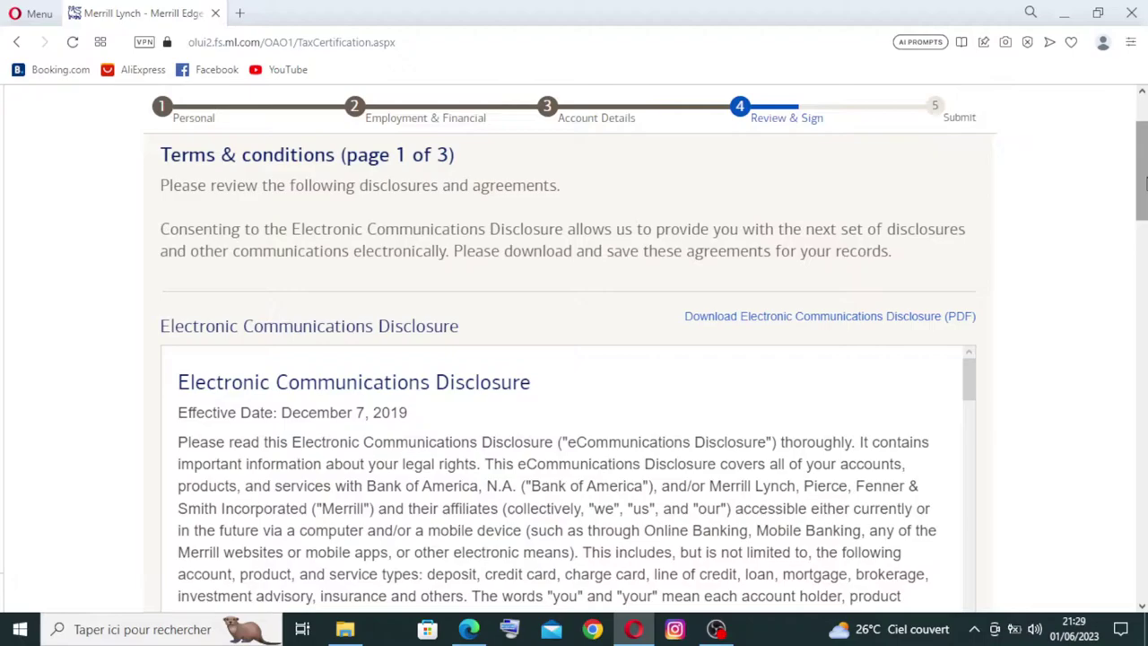
{"action": "left_click_drag", "start_coordinate": [1145, 183], "coordinate": [1145, 221]}
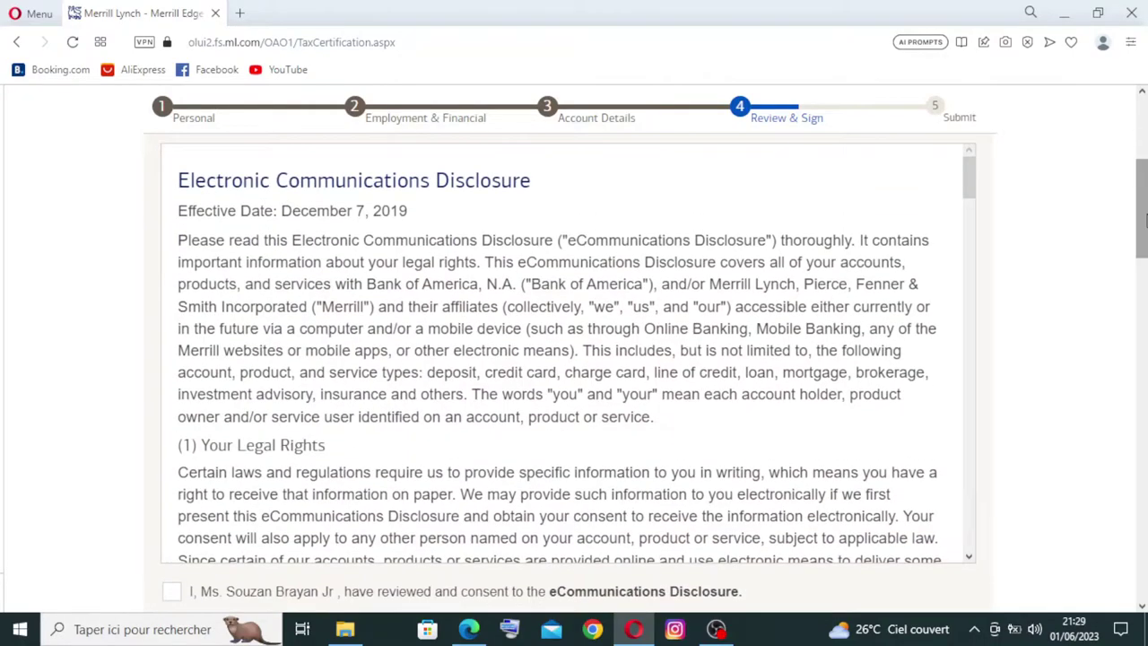
{"action": "left_click_drag", "start_coordinate": [969, 193], "coordinate": [970, 420]}
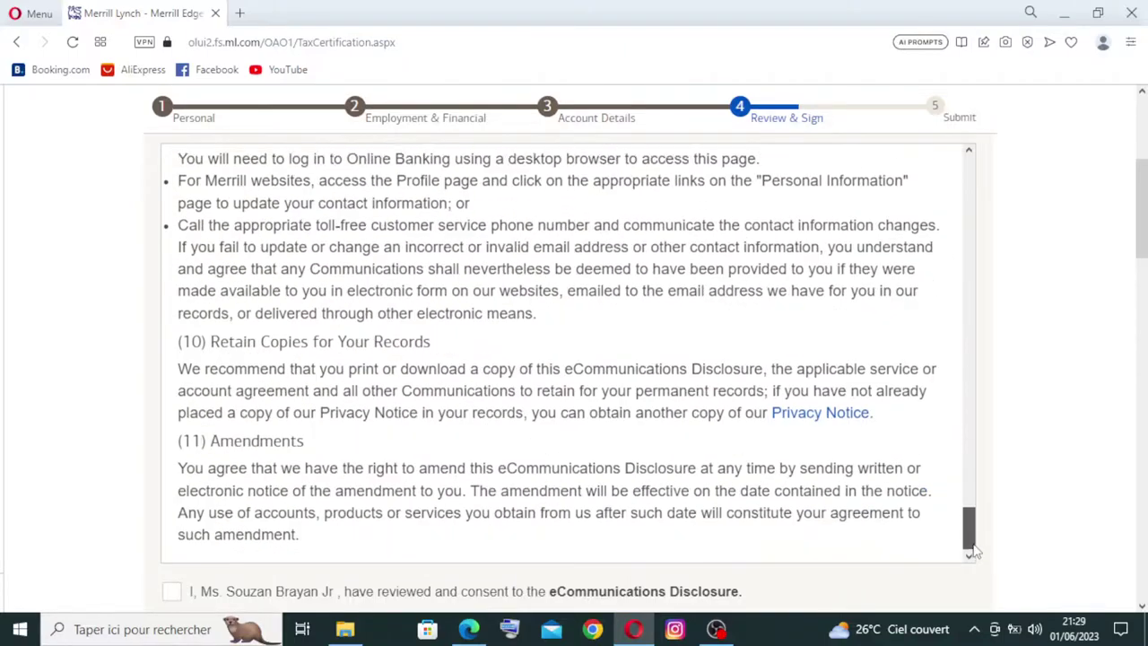
{"action": "left_click_drag", "start_coordinate": [970, 420], "coordinate": [1020, 493]}
{"action": "mouse_move", "coordinate": [1141, 208]}
{"action": "left_mouse_down"}
{"action": "mouse_move", "coordinate": [1141, 320]}
{"action": "mouse_move", "coordinate": [1141, 284]}
{"action": "left_mouse_up"}
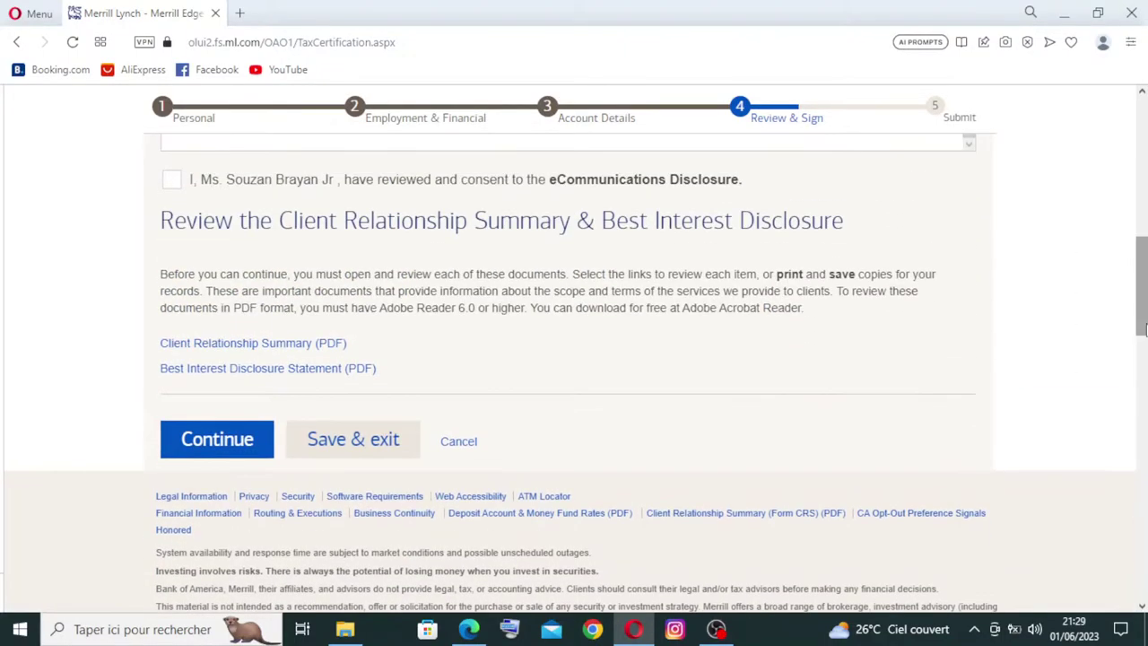
Tick the eCommunications consent checkbox and retry continuing past Terms page 1
{"action": "left_click", "coordinate": [185, 456]}
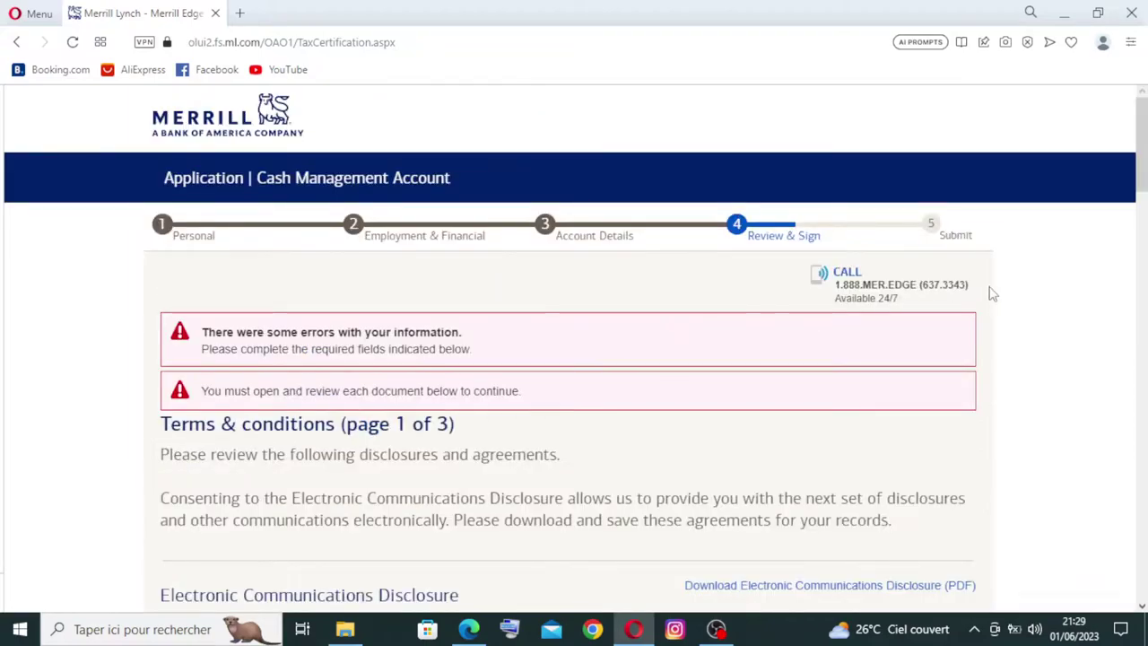
{"action": "left_click_drag", "start_coordinate": [1141, 143], "coordinate": [1141, 302]}
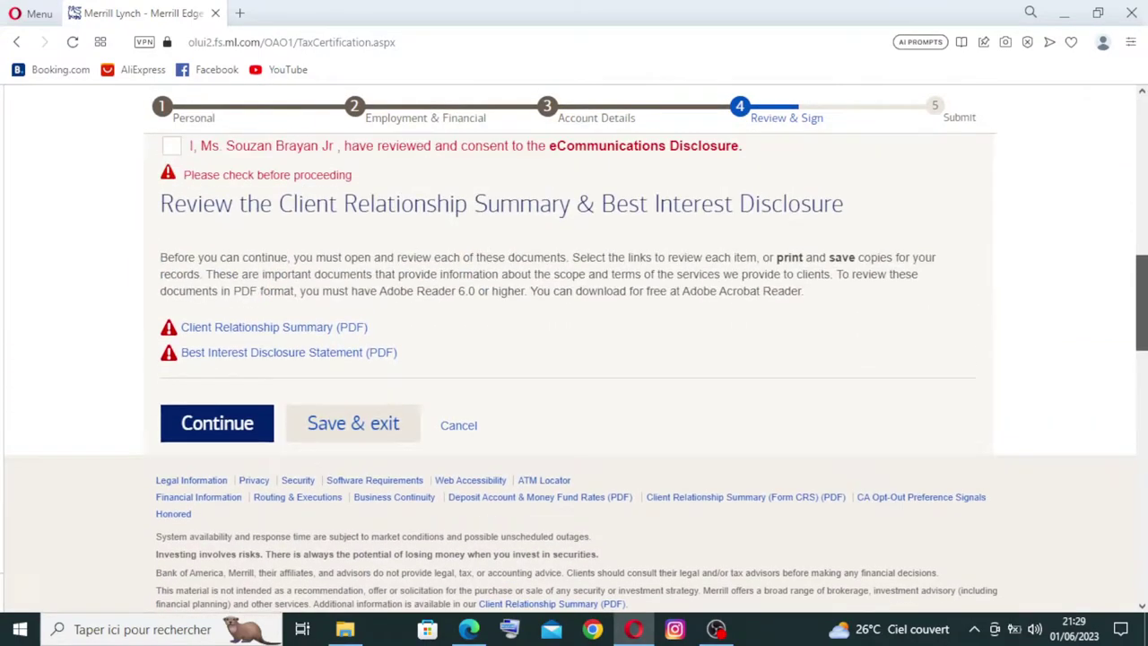
{"action": "scroll", "coordinate": [790, 284], "scroll_direction": "up", "scroll_amount": 2}
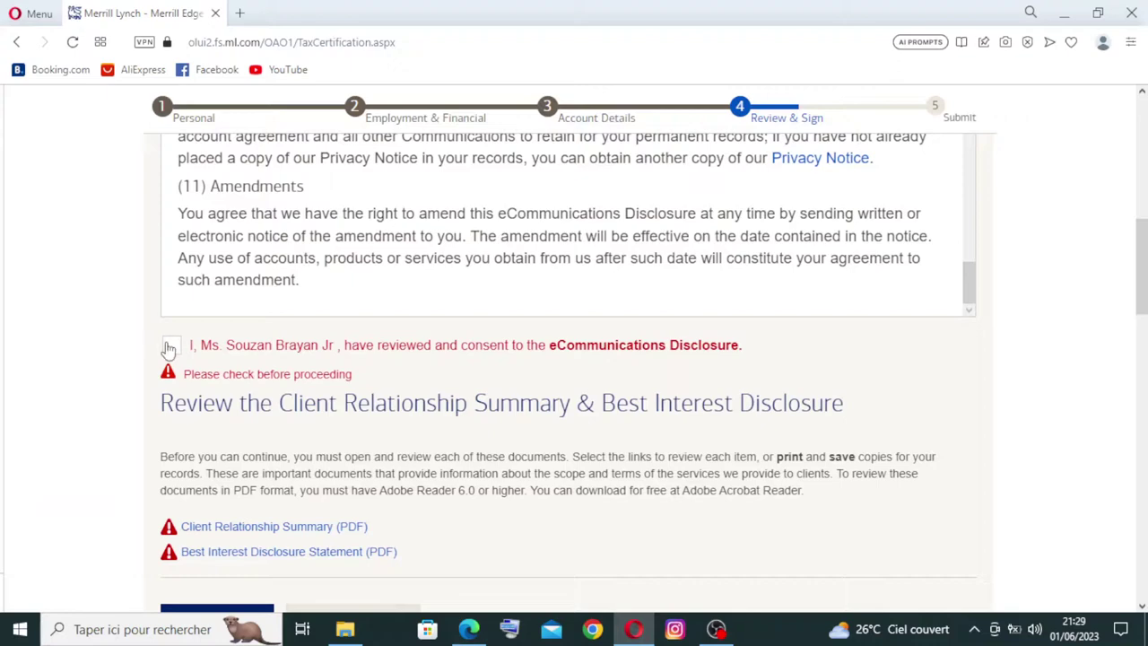
{"action": "left_click", "coordinate": [170, 346]}
{"action": "left_click", "coordinate": [215, 594]}
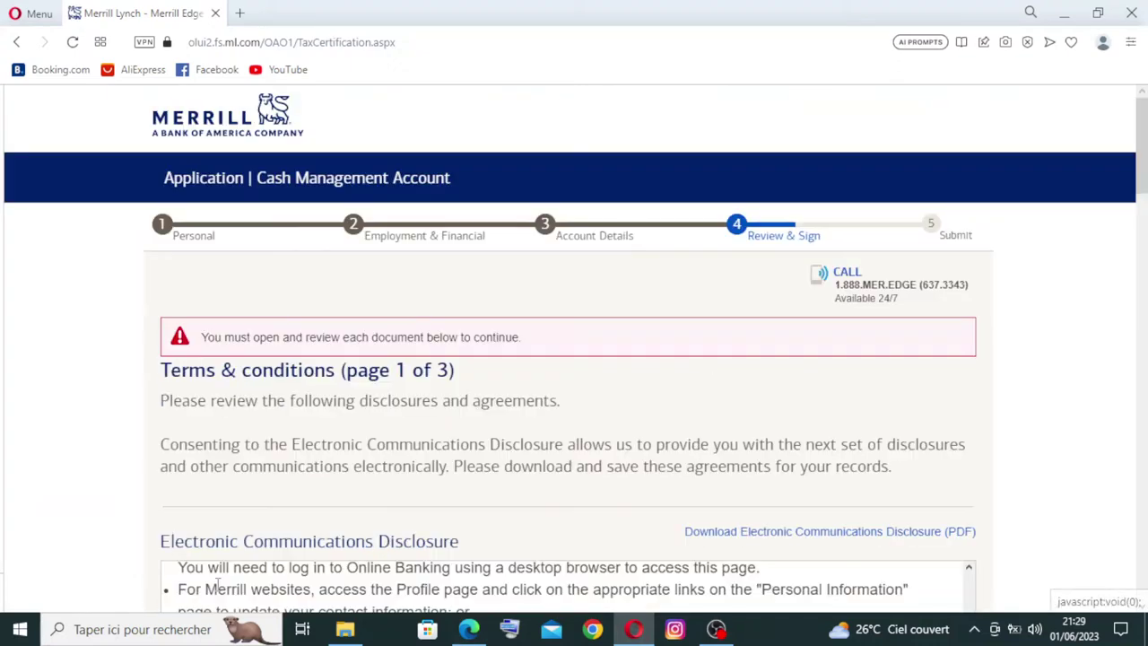
{"action": "left_click_drag", "start_coordinate": [1142, 144], "coordinate": [1145, 316]}
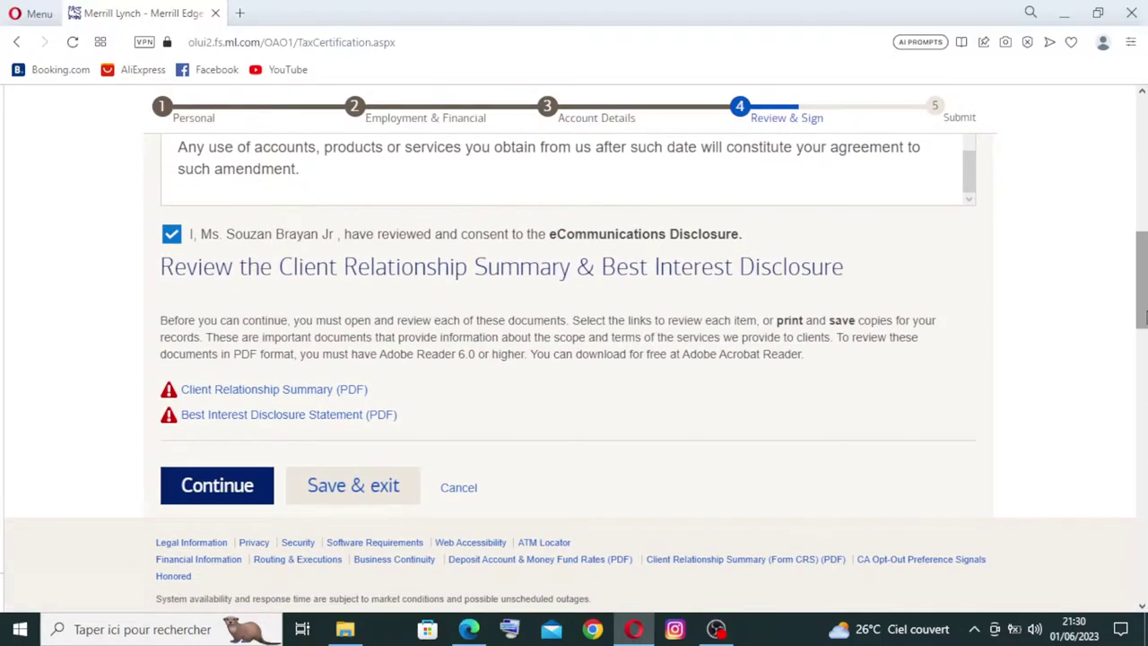
{"action": "key", "text": "ctrl+f"}
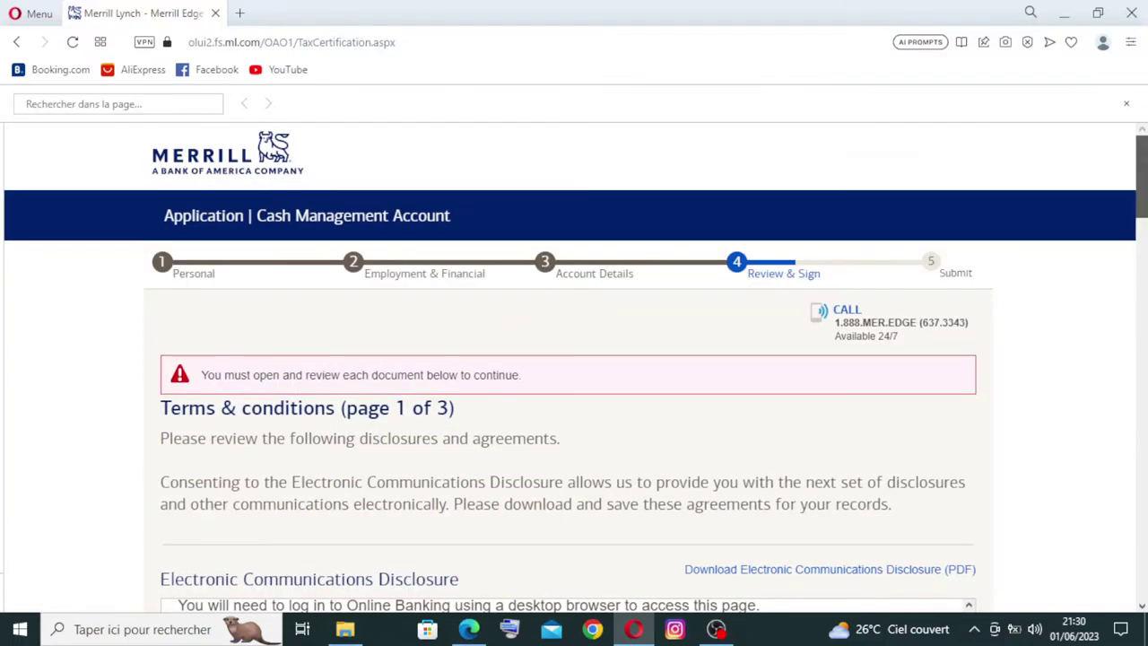
Return to the merrilledge.com home page via the Merrill logo
{"action": "left_click", "coordinate": [207, 172]}
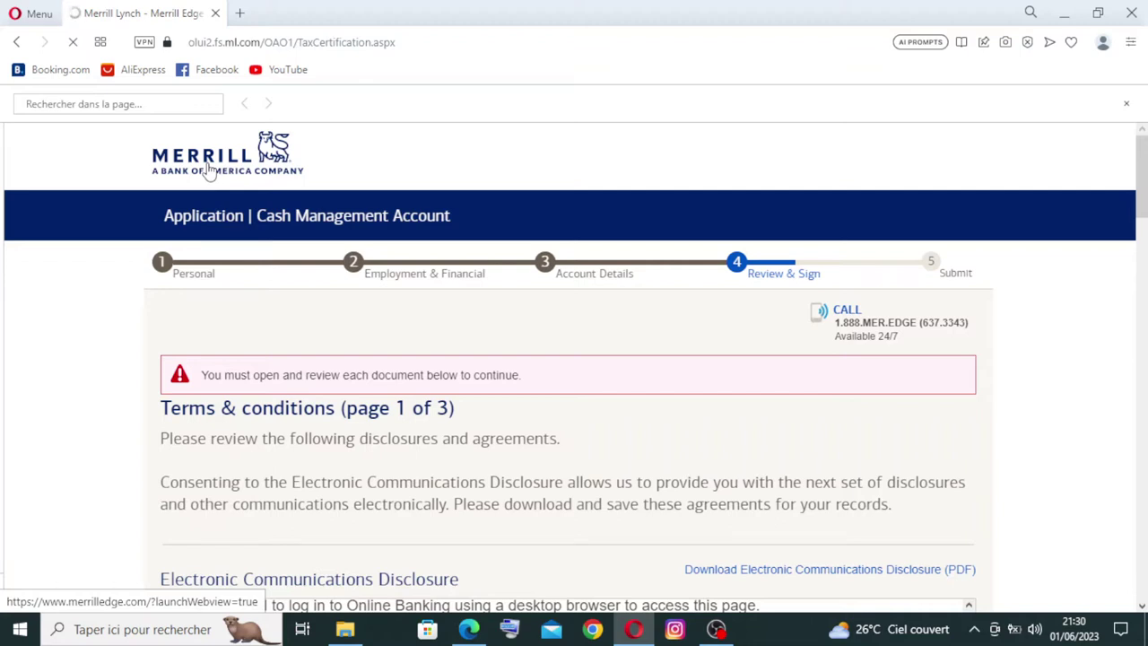